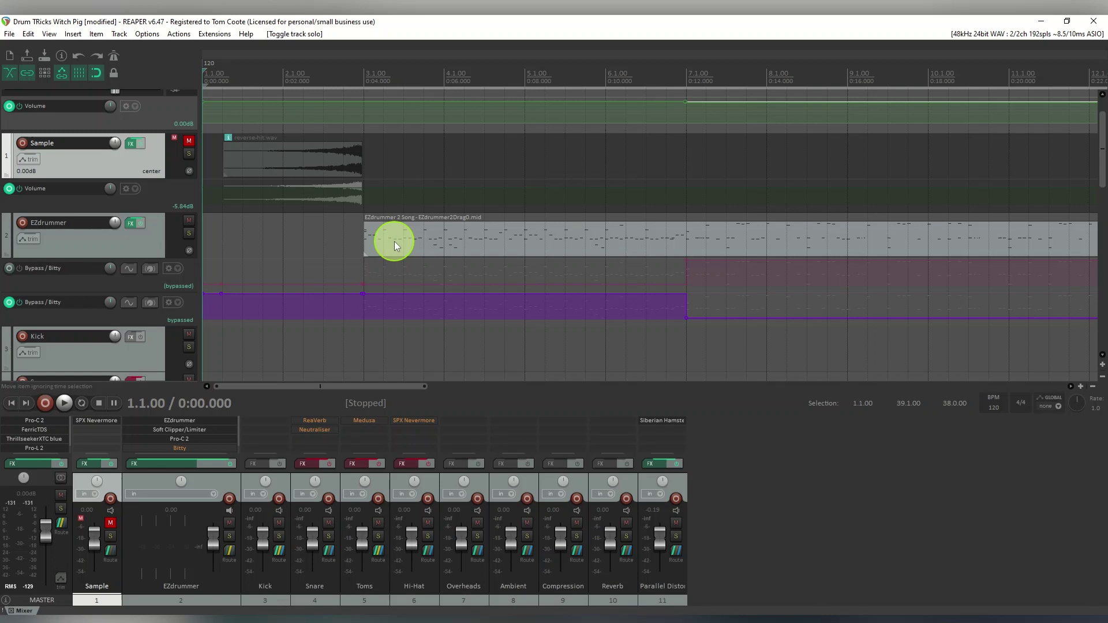
# - Place the edit cursor at bar 6 (0:10.000) and return to the EZdrummer Bitty envelope
pyautogui.click(605, 78)
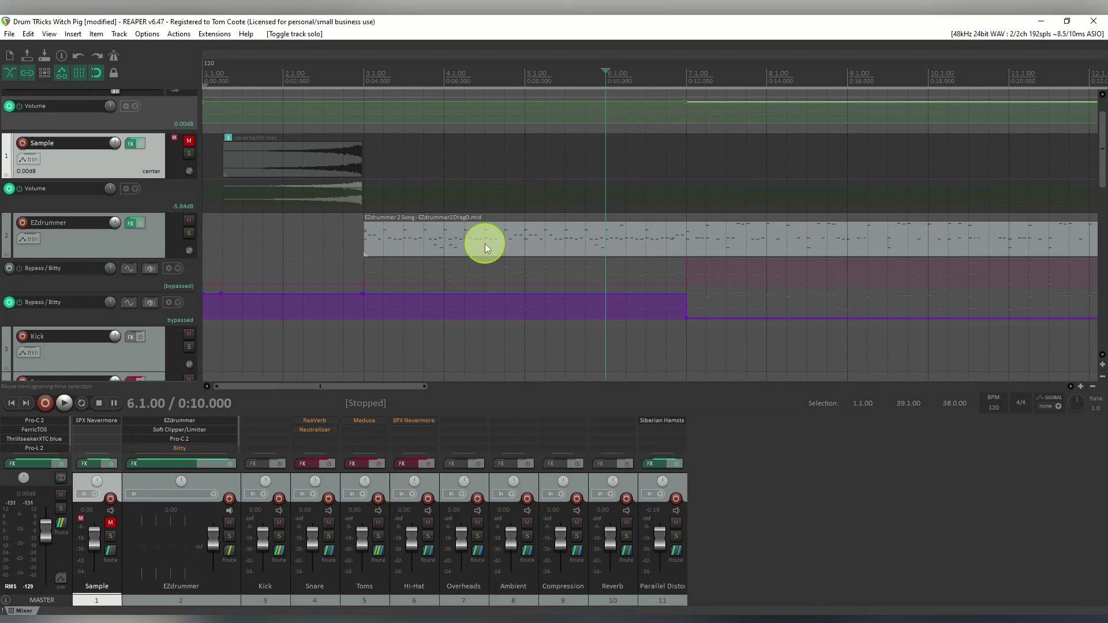
pyautogui.moveTo(1101, 178); pyautogui.dragTo(1100, 247)
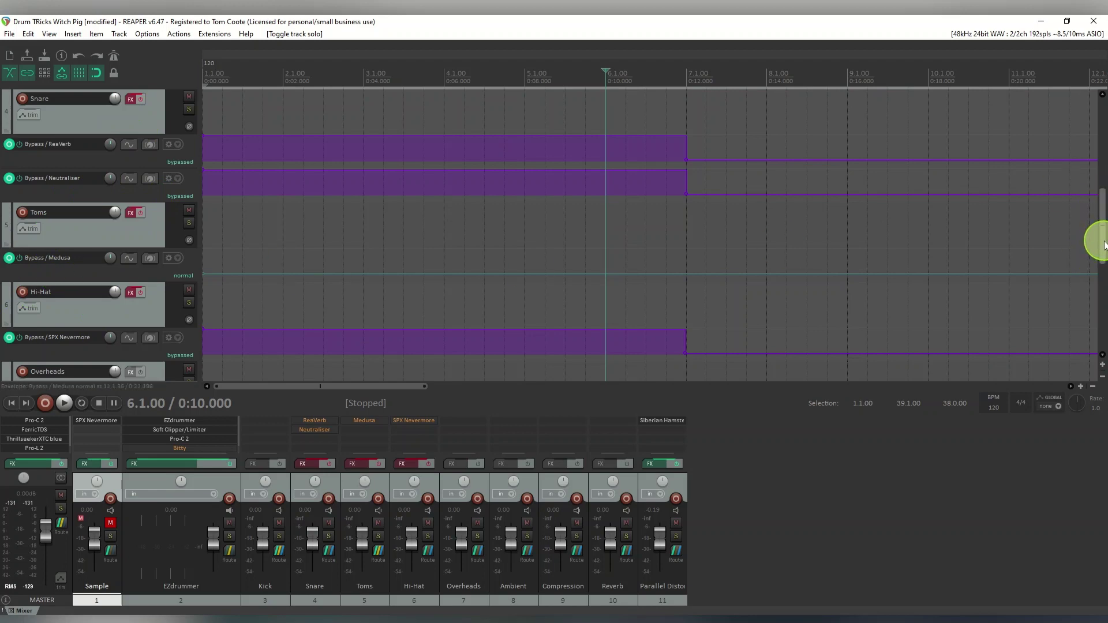
pyautogui.moveTo(1102, 244); pyautogui.dragTo(1101, 174)
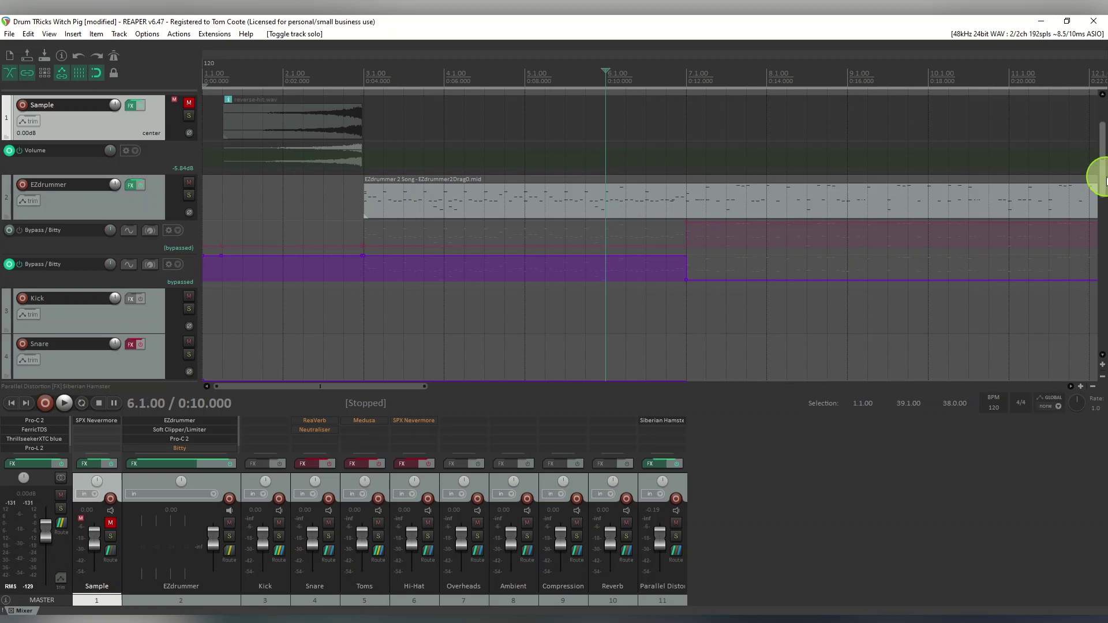
pyautogui.moveTo(1103, 180); pyautogui.dragTo(1103, 176)
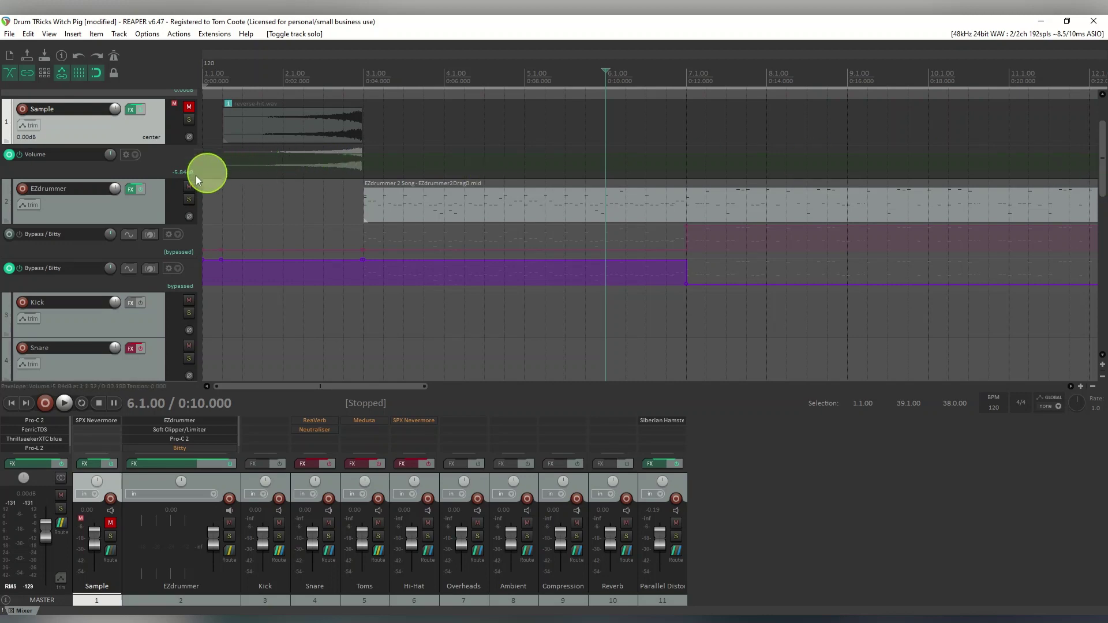
# - Show the VSTi: EZdrummer plugin in the EZdrummer track's FX chain, window moved up-left
pyautogui.click(129, 188)
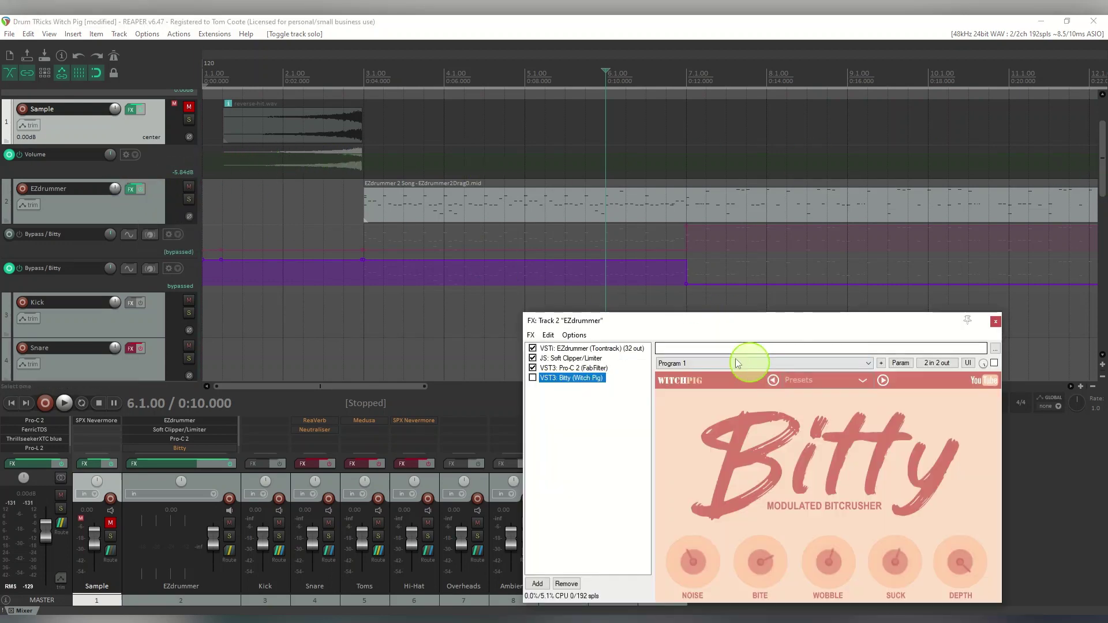
pyautogui.click(560, 349)
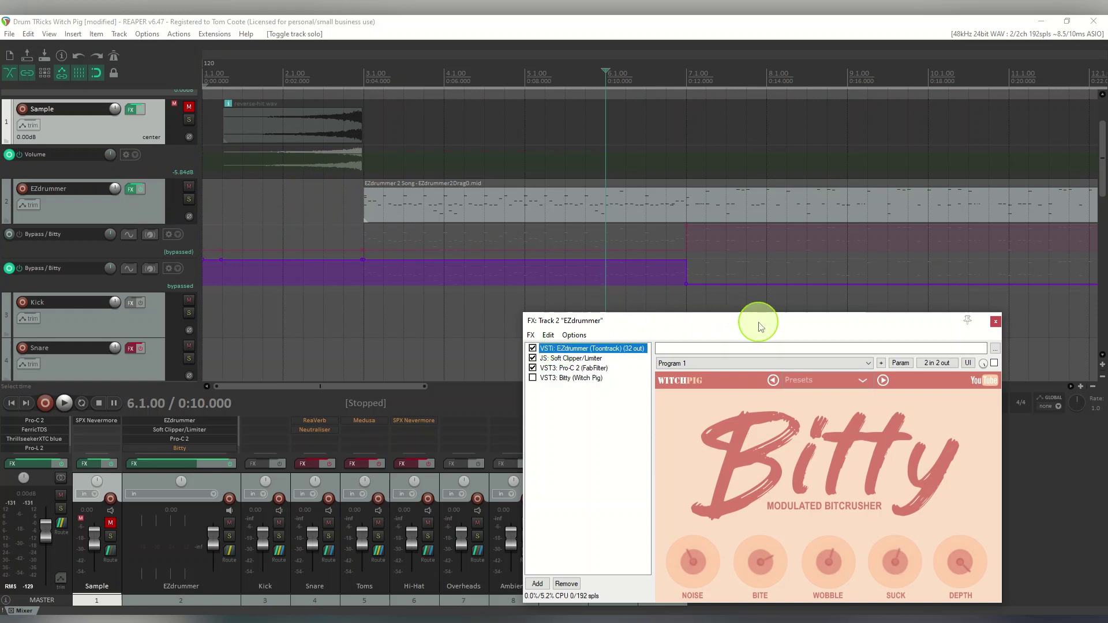
pyautogui.moveTo(796, 180); pyautogui.dragTo(747, 110)
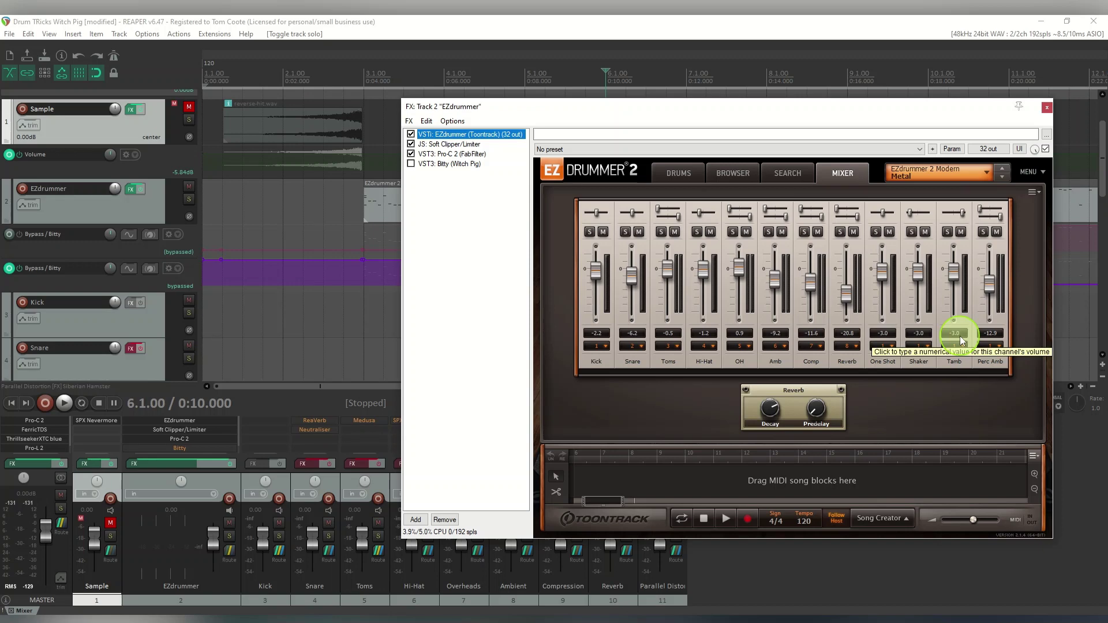
pyautogui.click(448, 145)
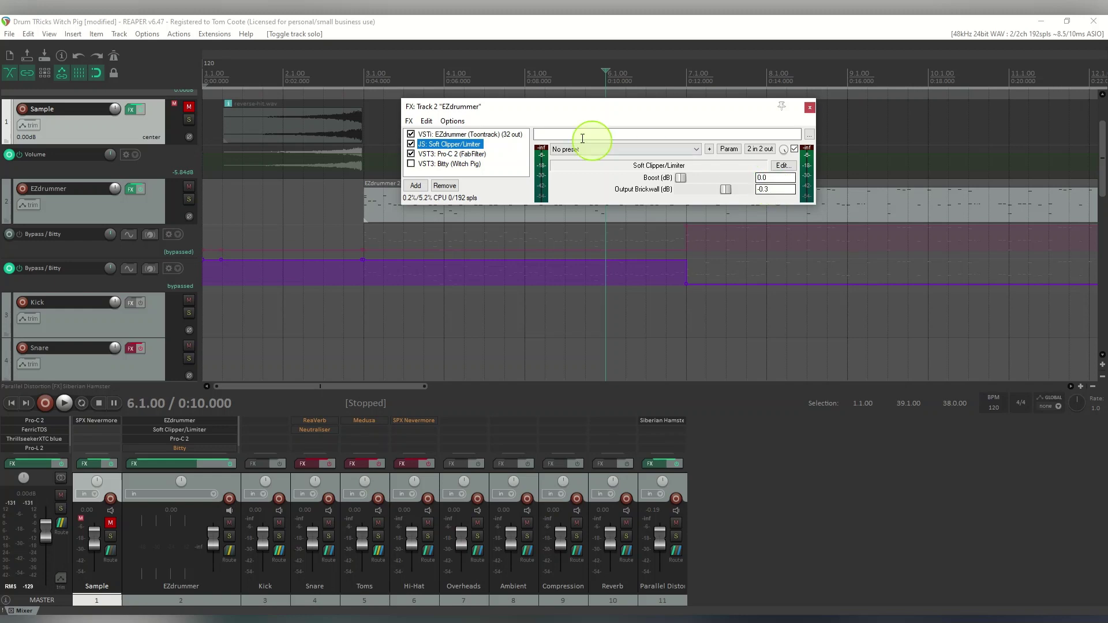
pyautogui.click(459, 134)
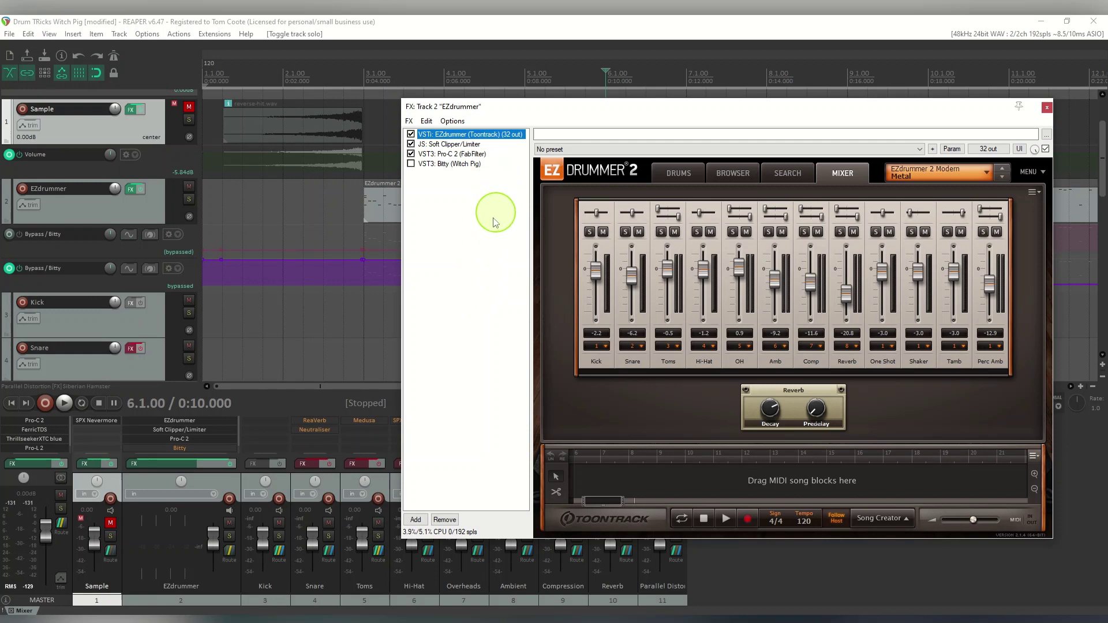
# - Display VST3: Bitty (Witch Pig) in the EZdrummer FX chain and move the window down-right
pyautogui.click(449, 164)
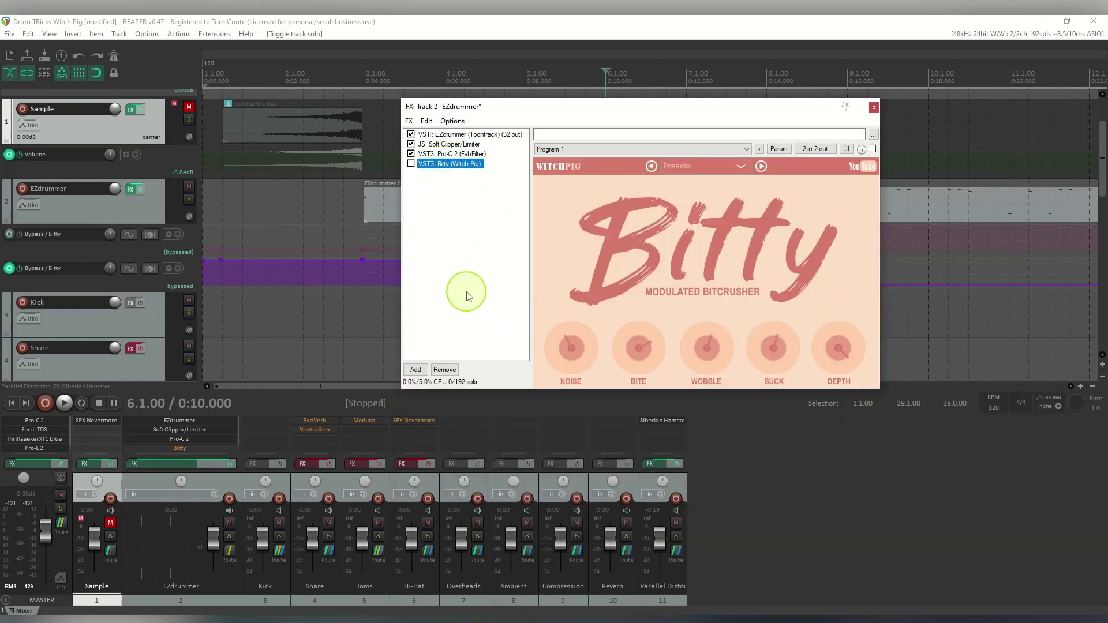
pyautogui.moveTo(700, 113); pyautogui.dragTo(838, 259)
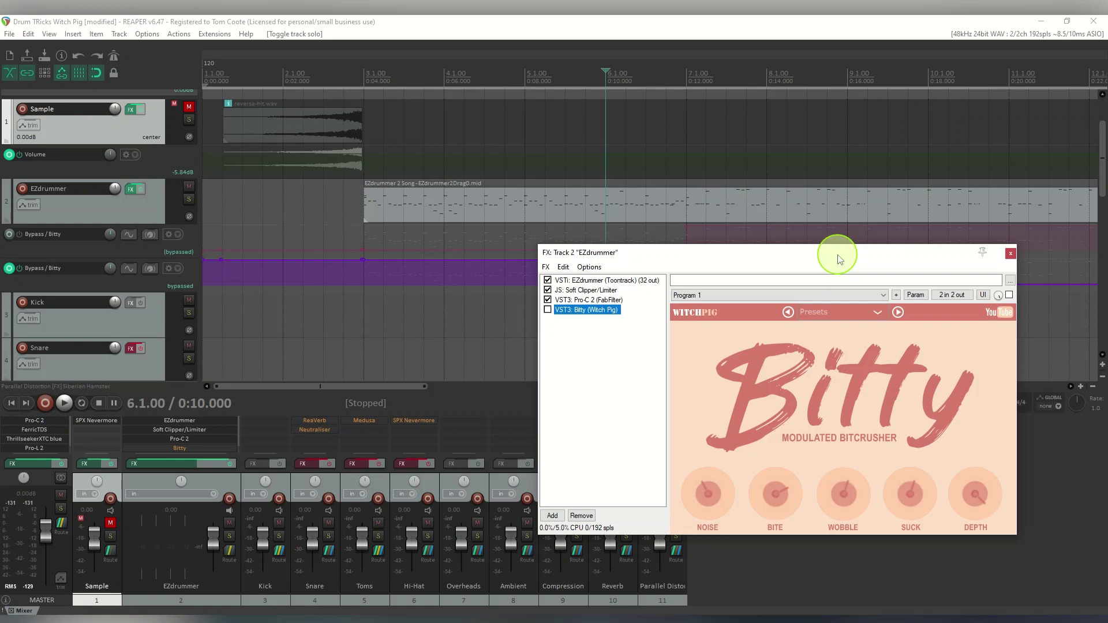
pyautogui.moveTo(839, 259); pyautogui.dragTo(849, 321)
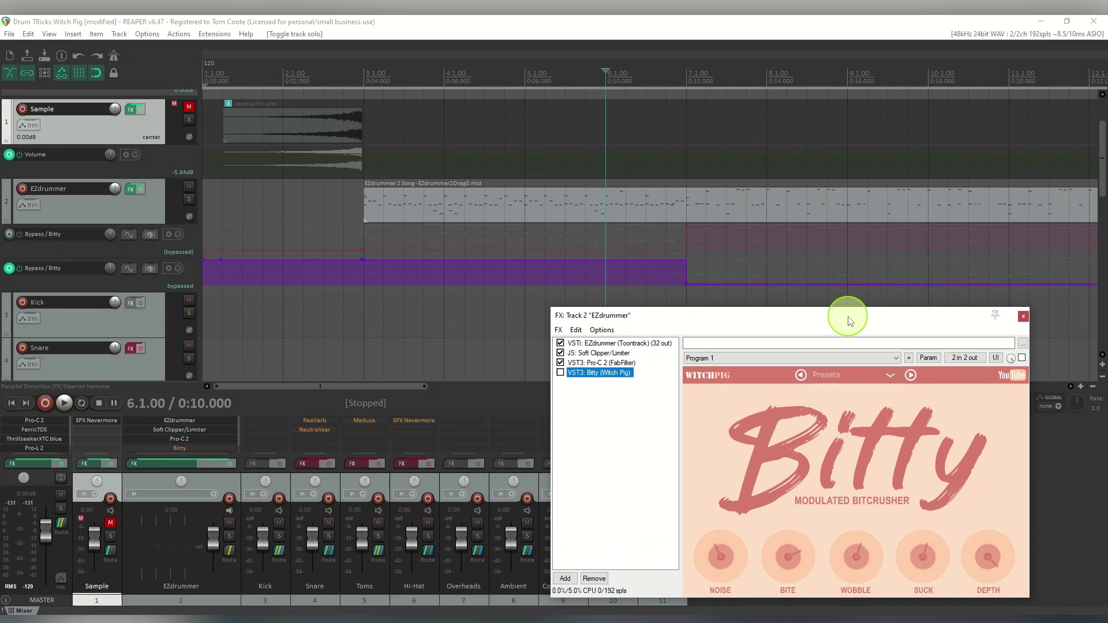
pyautogui.moveTo(1103, 172)
pyautogui.mouseDown()
pyautogui.moveTo(1102, 154)
pyautogui.moveTo(1096, 161)
pyautogui.mouseUp()
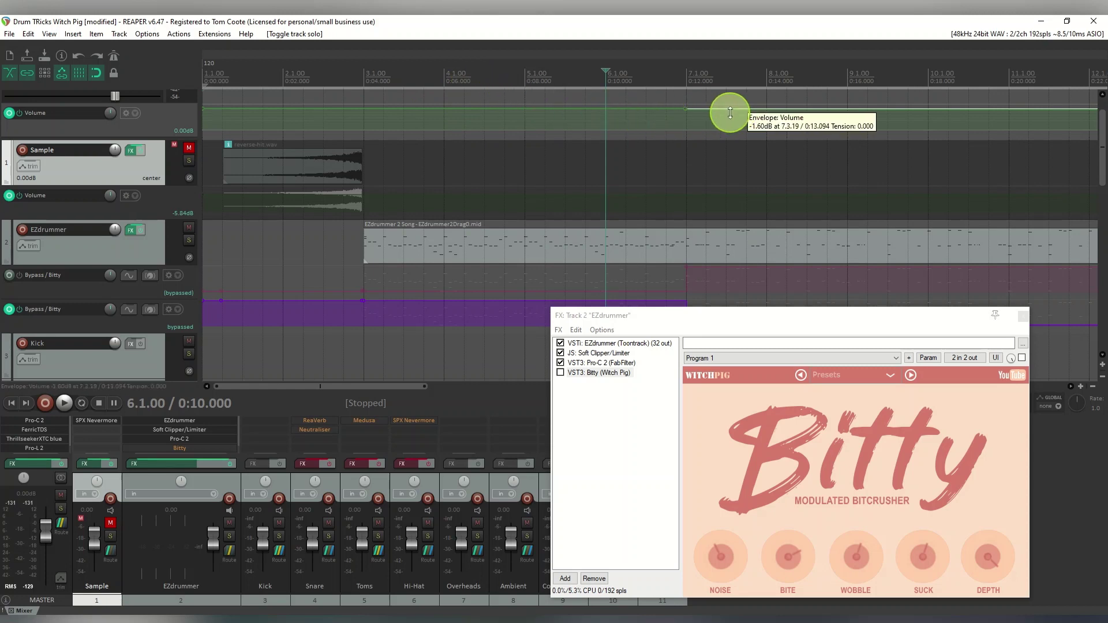
pyautogui.scroll(2, 1099, 159)
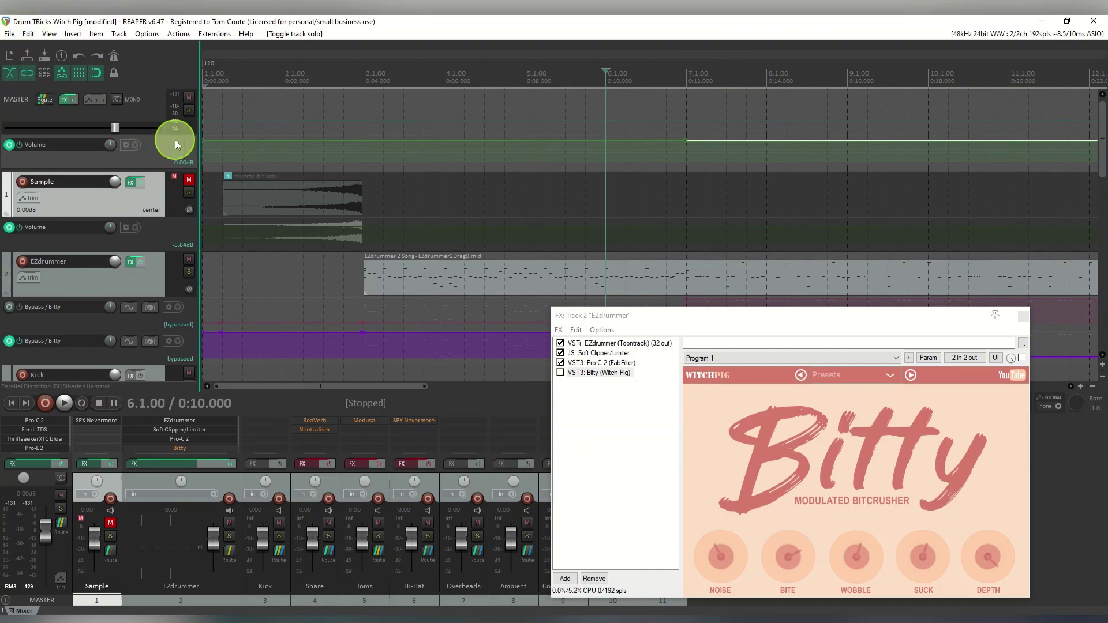
pyautogui.click(95, 101)
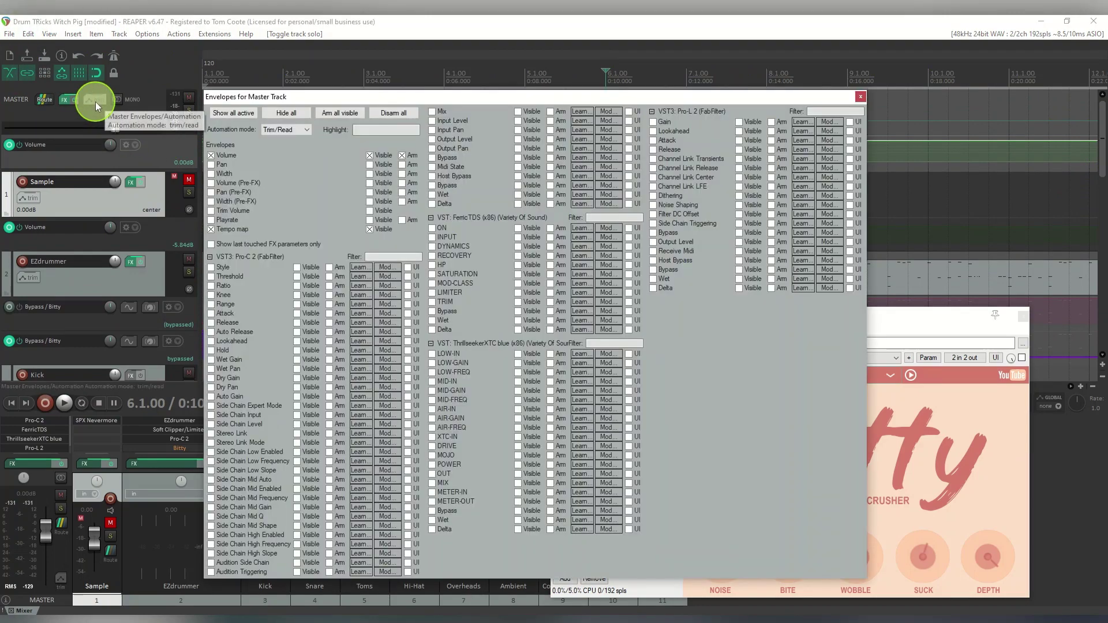
pyautogui.click(225, 155)
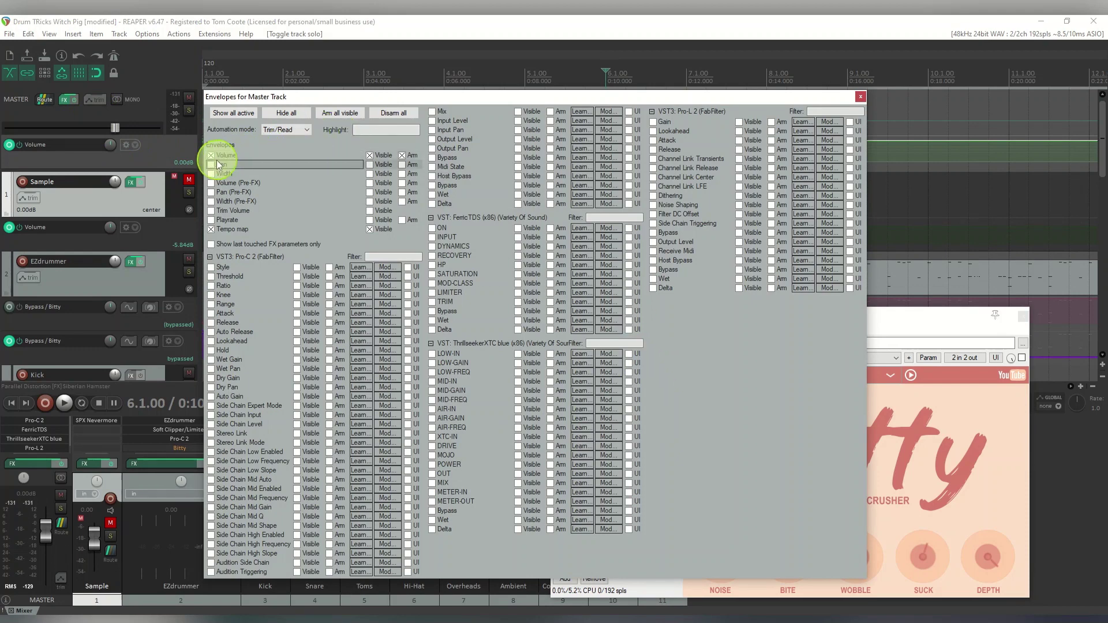
pyautogui.click(860, 96)
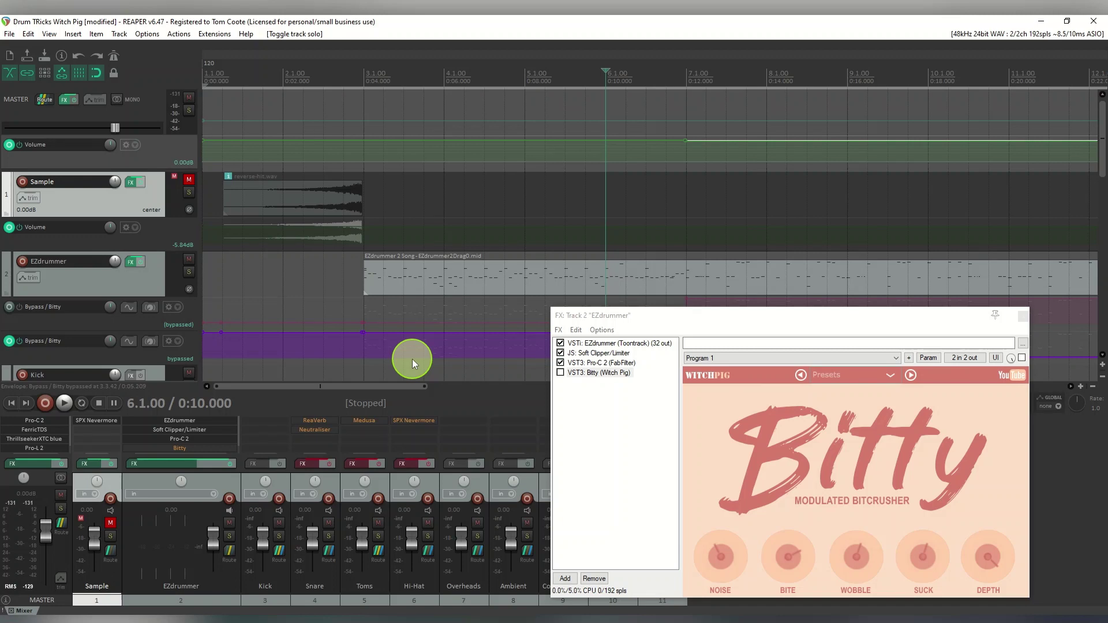
pyautogui.rightClick(597, 140)
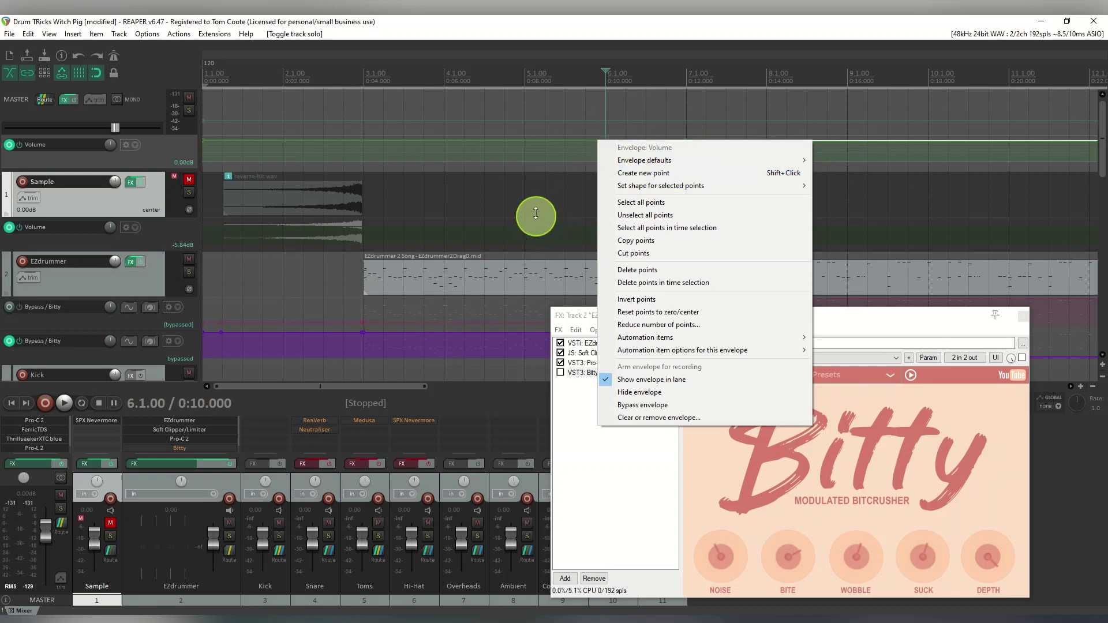
pyautogui.click(629, 508)
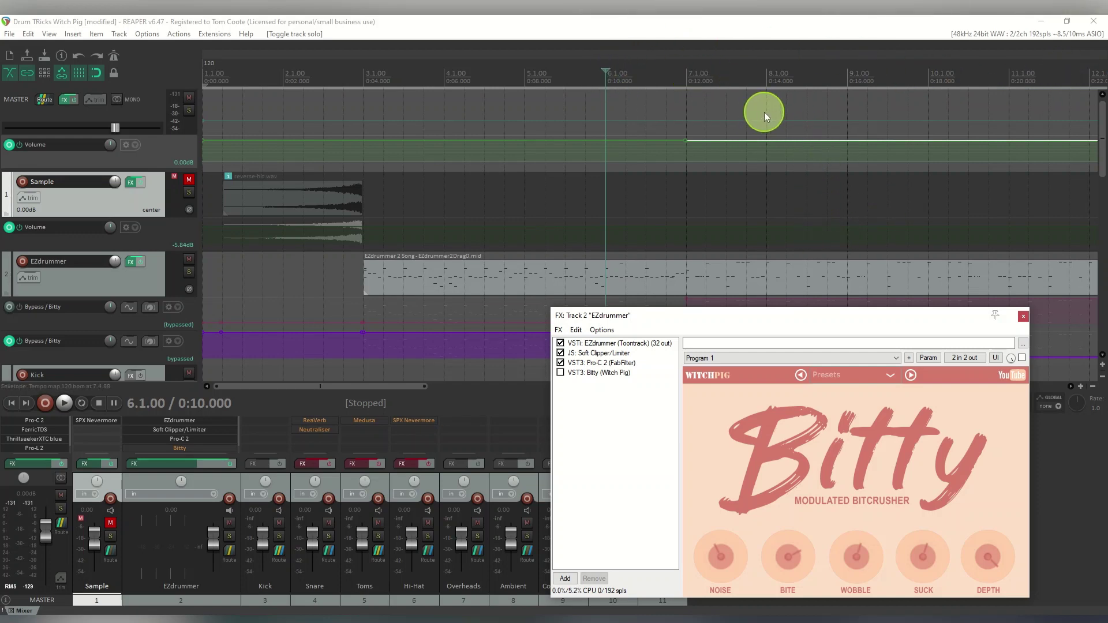
# - Play from bar 6 to hear the Bitty automation, then stop and close the EZdrummer FX chain
pyautogui.moveTo(821, 322)
pyautogui.mouseDown()
pyautogui.moveTo(831, 296)
pyautogui.moveTo(829, 320)
pyautogui.mouseUp()
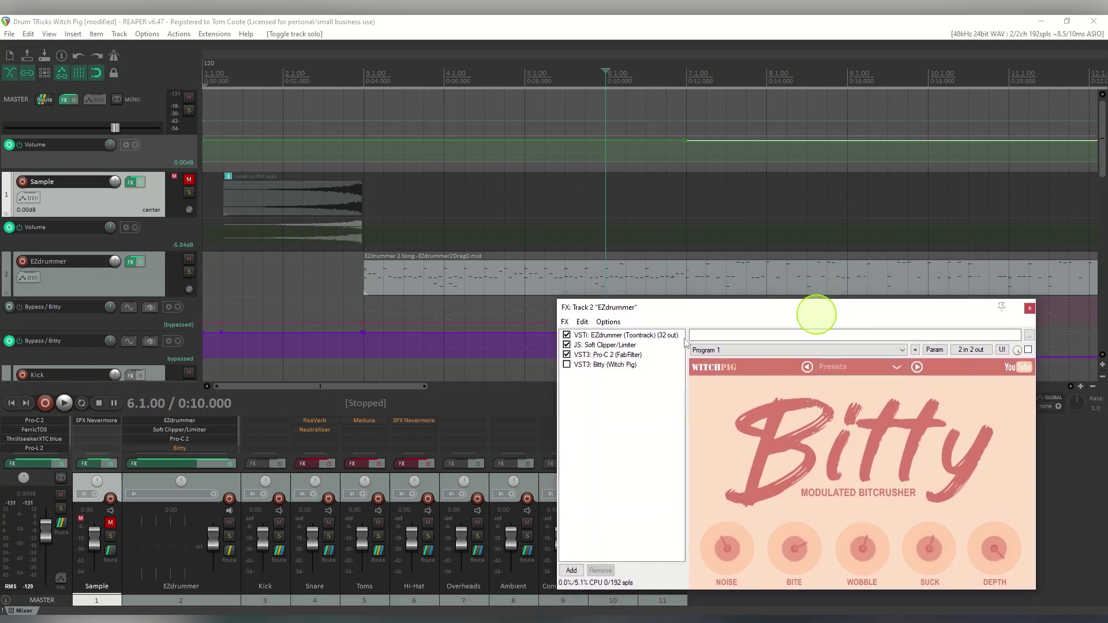
pyautogui.click(66, 404)
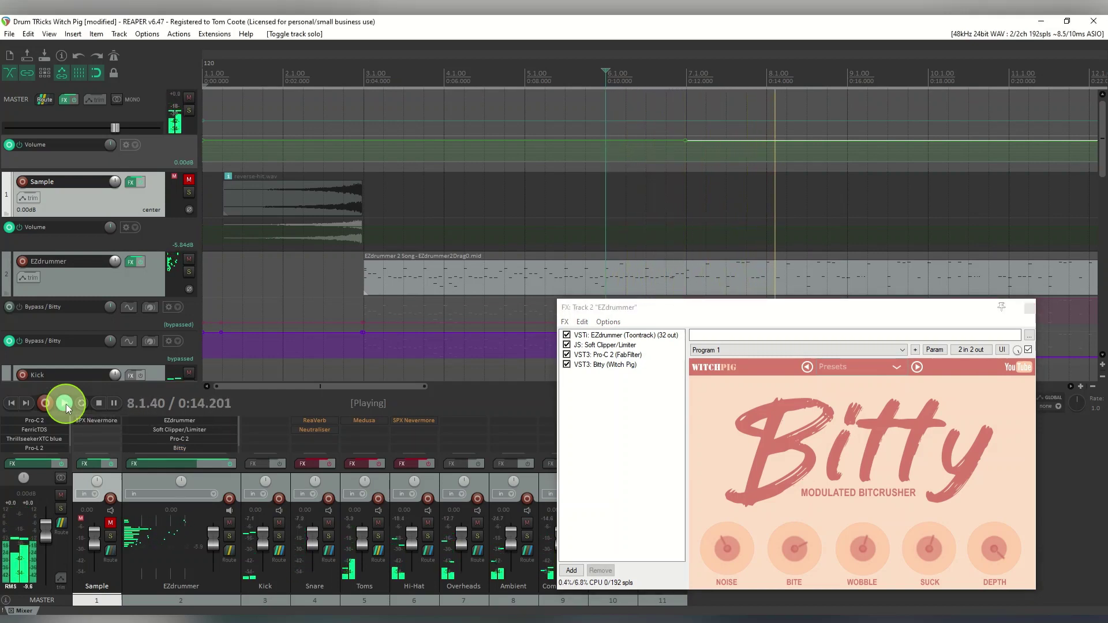
pyautogui.click(98, 404)
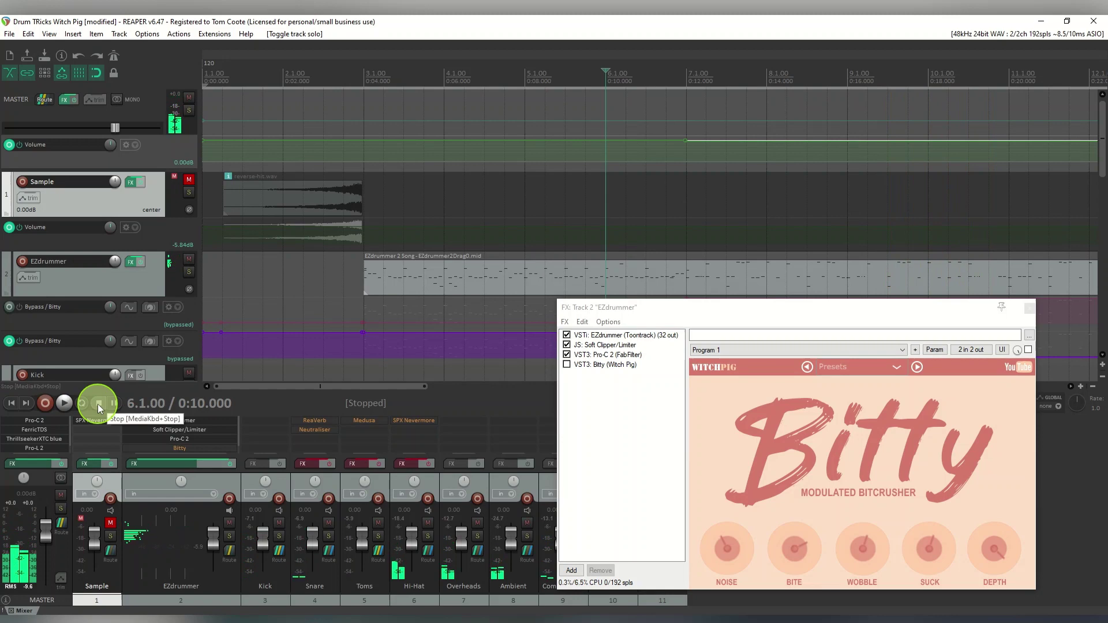
pyautogui.click(1030, 309)
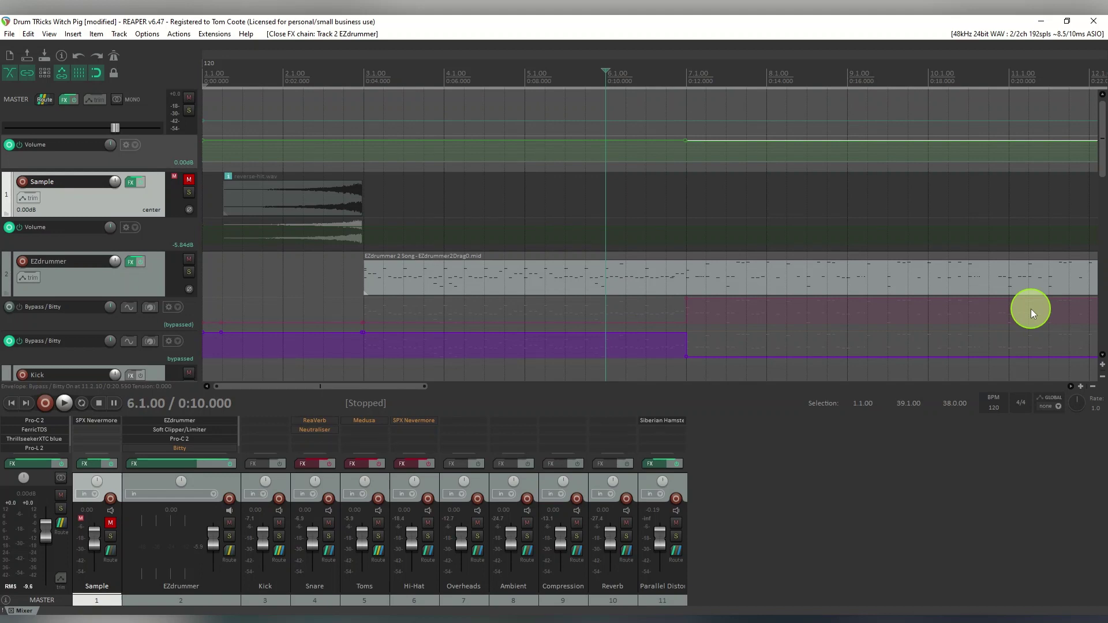
# - Open the Toms track's Medusa FX chain and move the window aside
pyautogui.moveTo(1104, 168); pyautogui.dragTo(1095, 257)
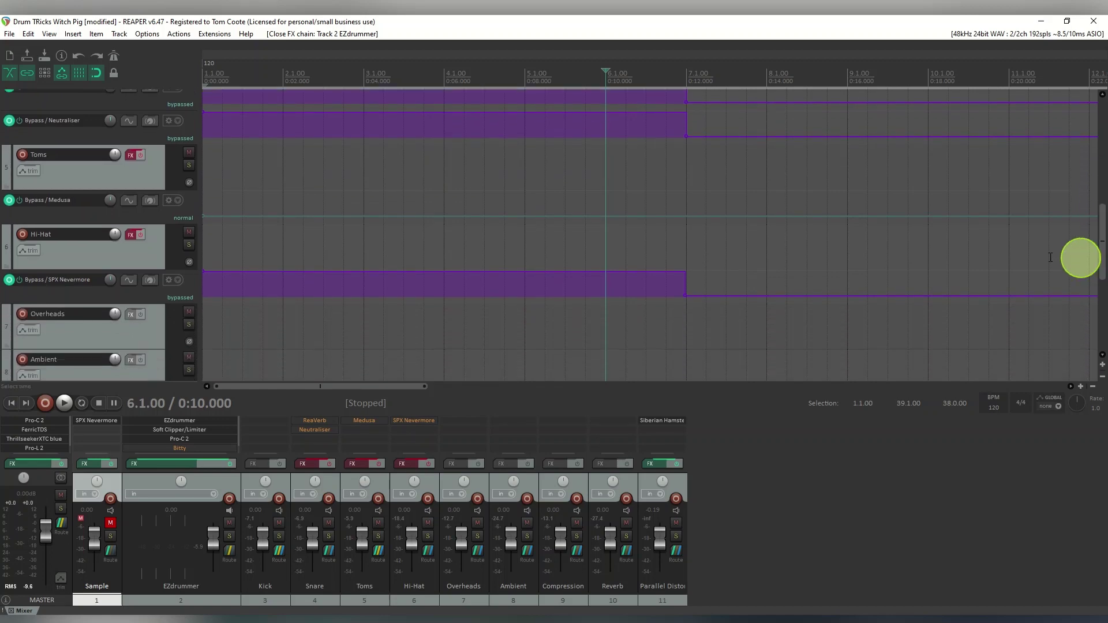
pyautogui.click(133, 155)
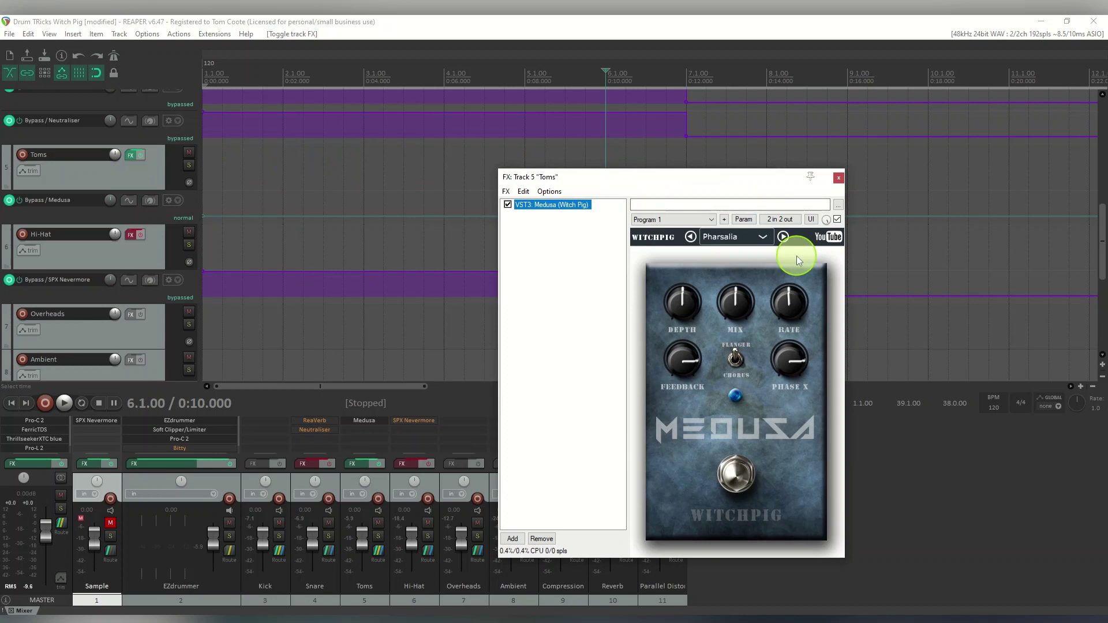
pyautogui.moveTo(704, 185); pyautogui.dragTo(843, 221)
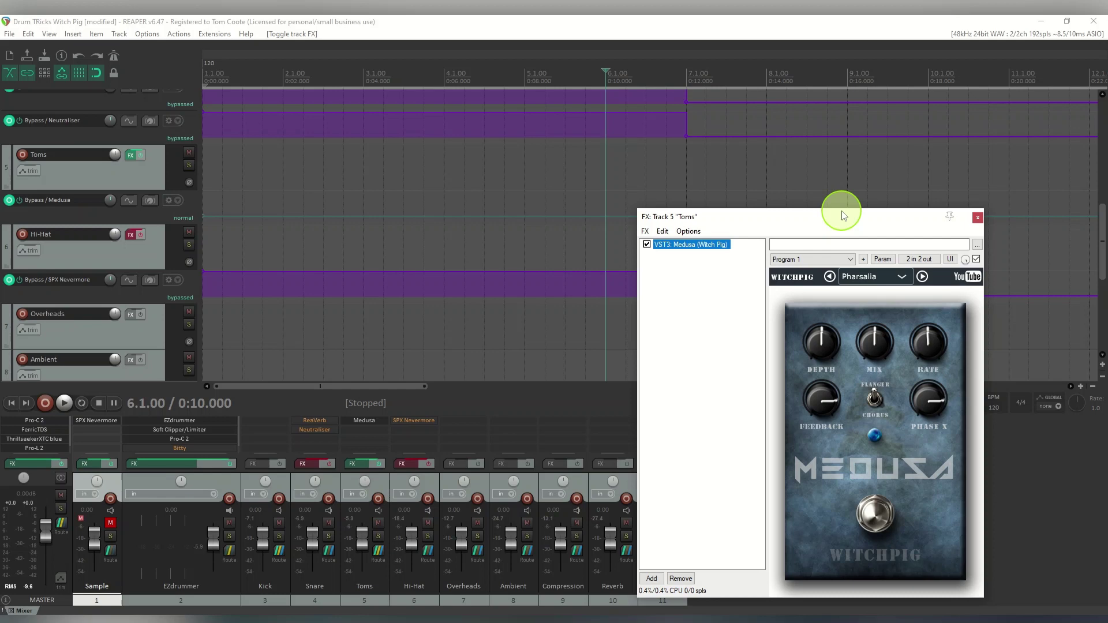
# - Audition the soloed Toms track, then unsolo it and close its FX chain
pyautogui.click(188, 166)
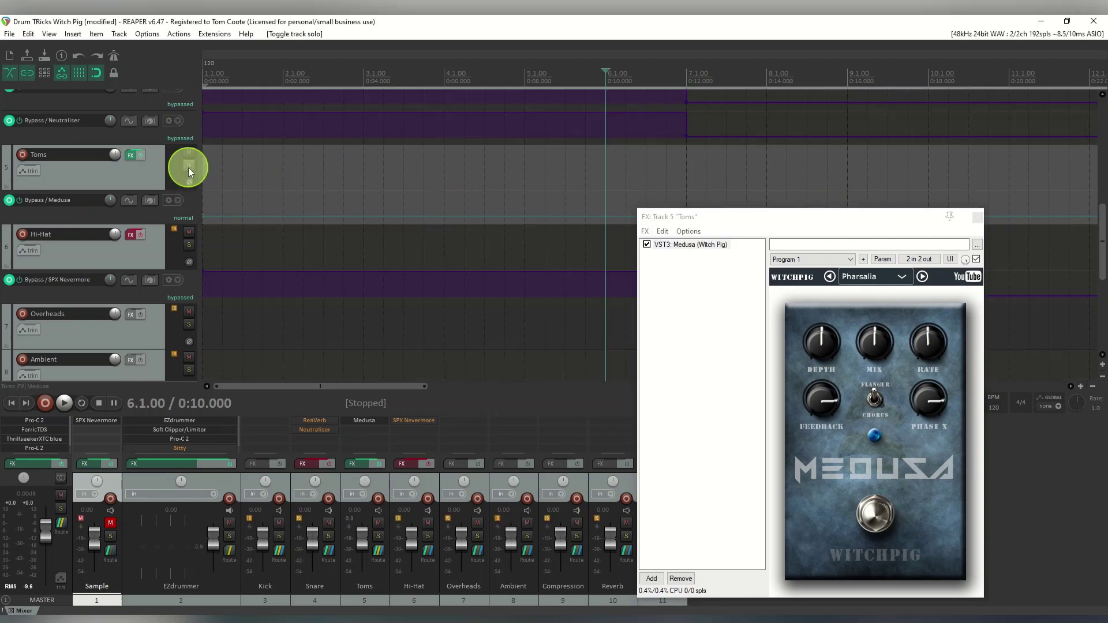
pyautogui.click(64, 404)
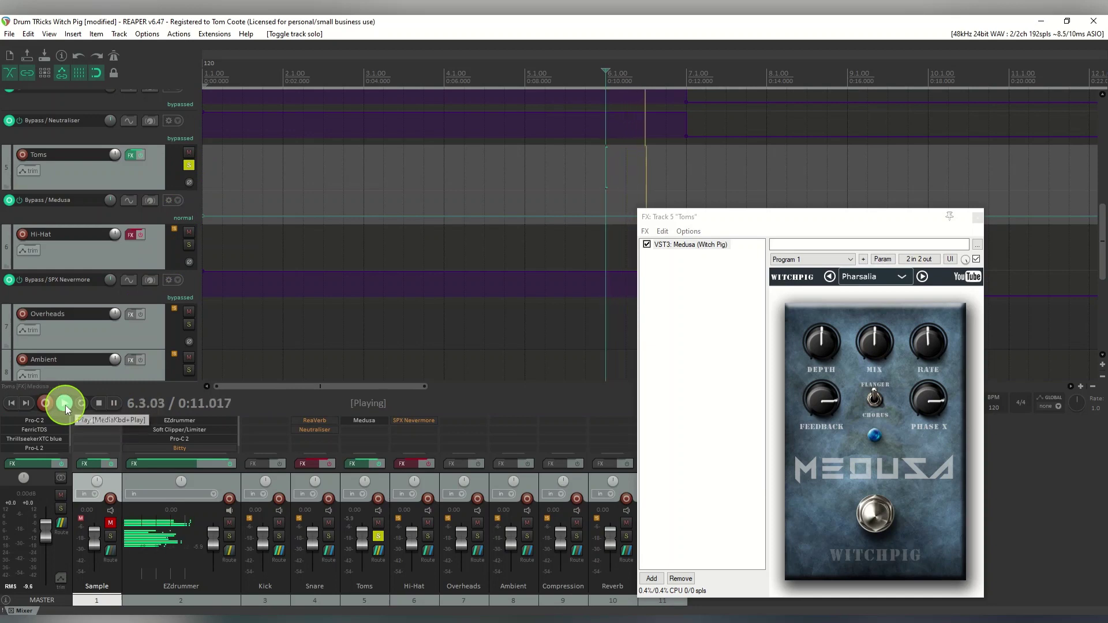
pyautogui.click(99, 403)
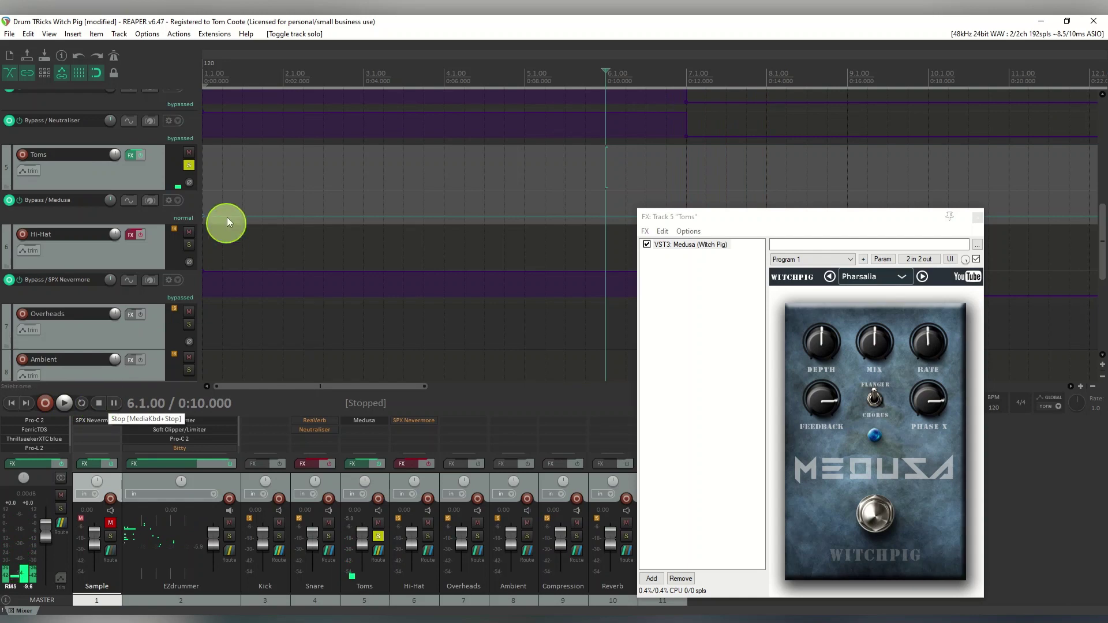
pyautogui.click(188, 165)
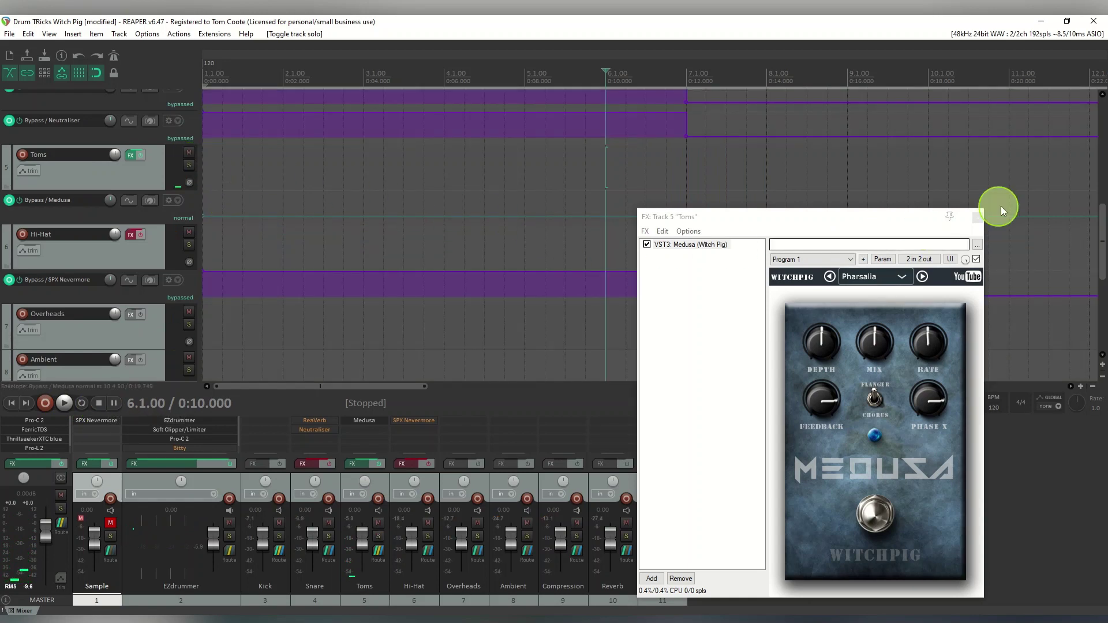
pyautogui.click(974, 217)
pyautogui.moveTo(1102, 231)
pyautogui.mouseDown()
pyautogui.moveTo(1102, 168)
pyautogui.moveTo(1102, 230)
pyautogui.mouseUp()
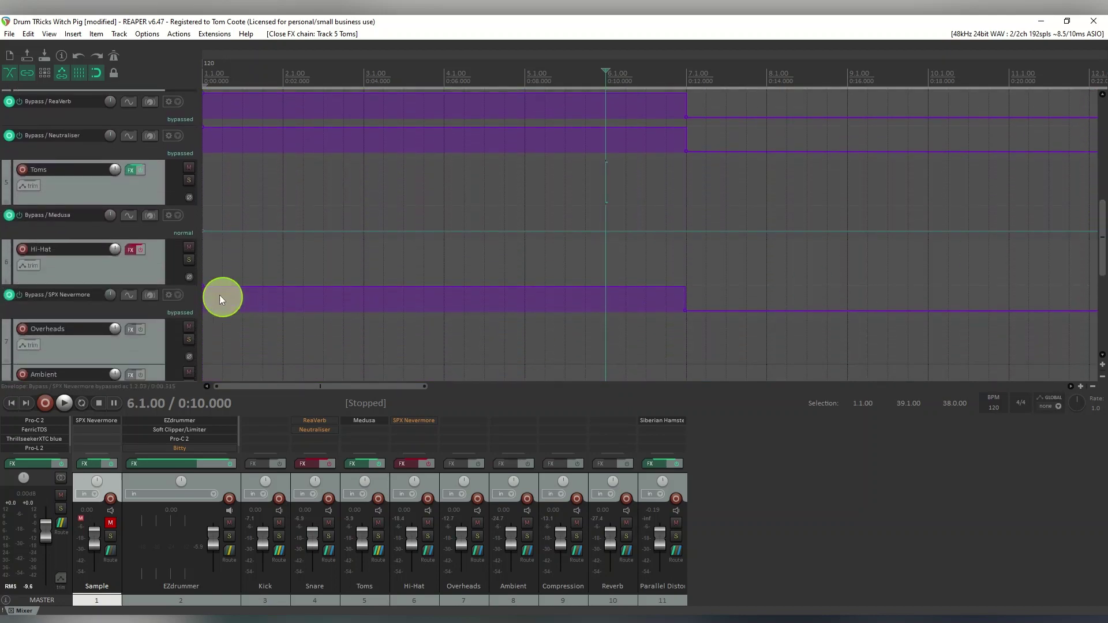
# - Open the Hi-Hat FX chain, solo the track and switch its effects back on
pyautogui.click(131, 250)
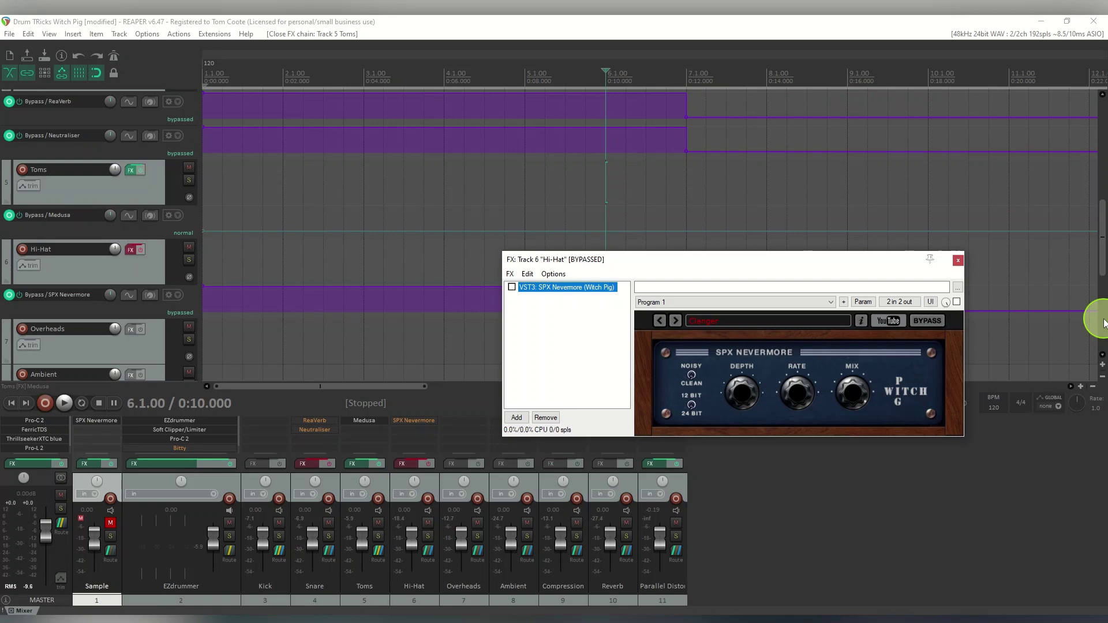
pyautogui.click(1103, 228)
pyautogui.moveTo(1103, 228); pyautogui.dragTo(1096, 255)
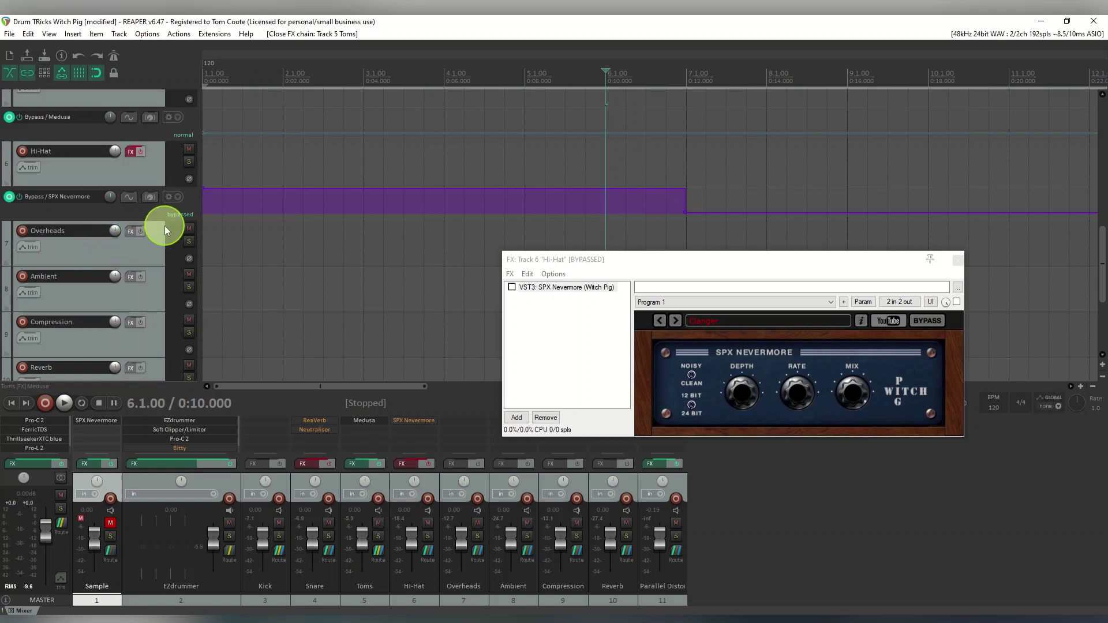
pyautogui.click(189, 161)
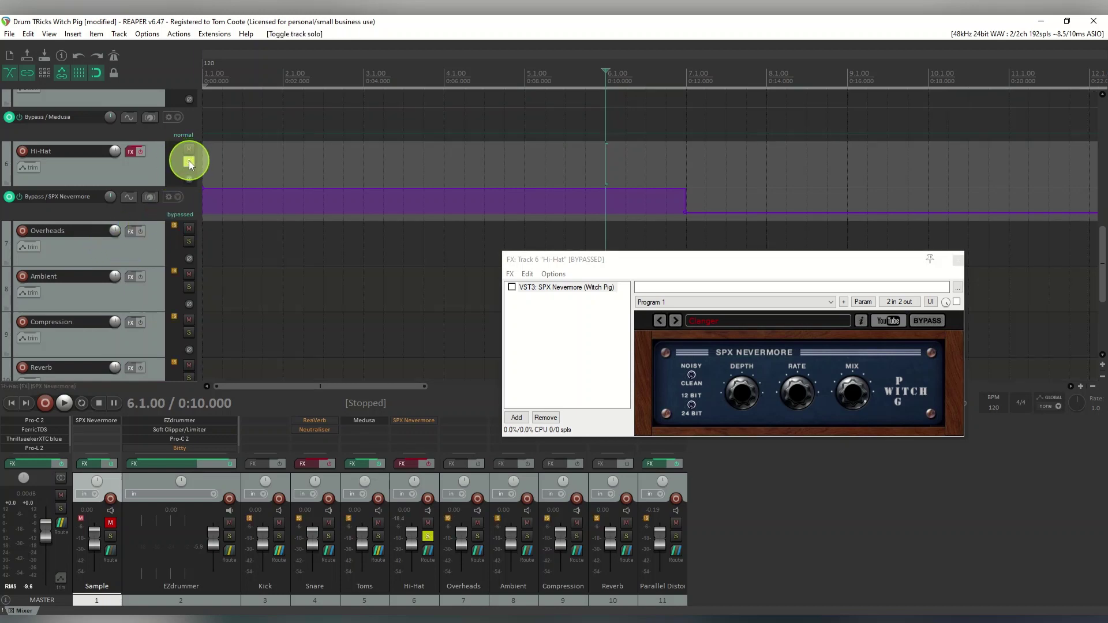
pyautogui.click(140, 153)
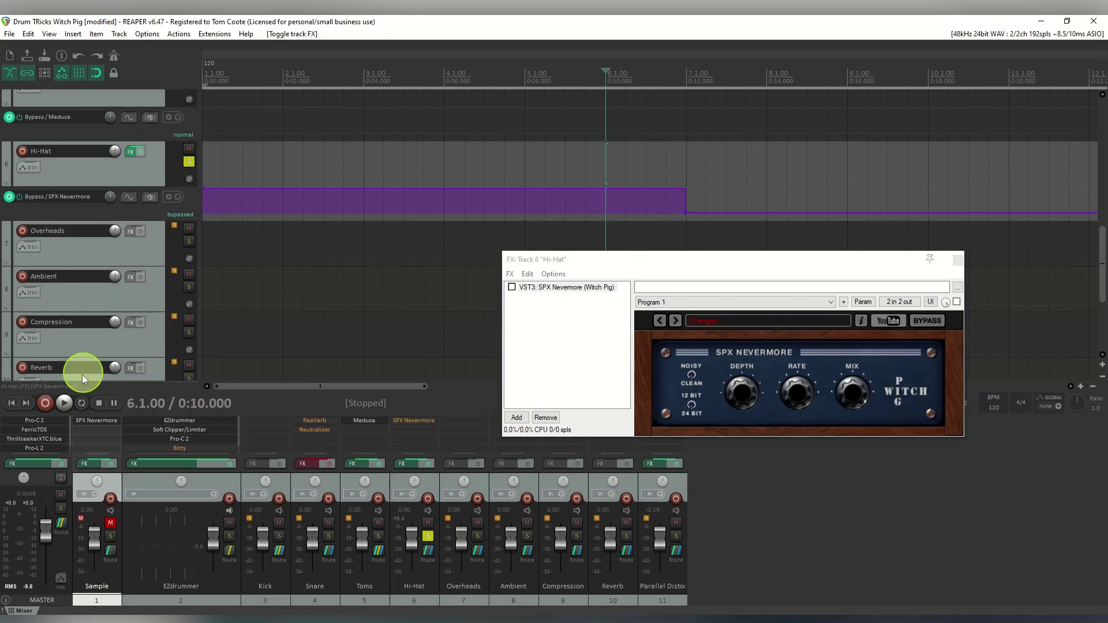
# - Audition the Hi-Hat, then unsolo it and close its FX chain
pyautogui.click(64, 407)
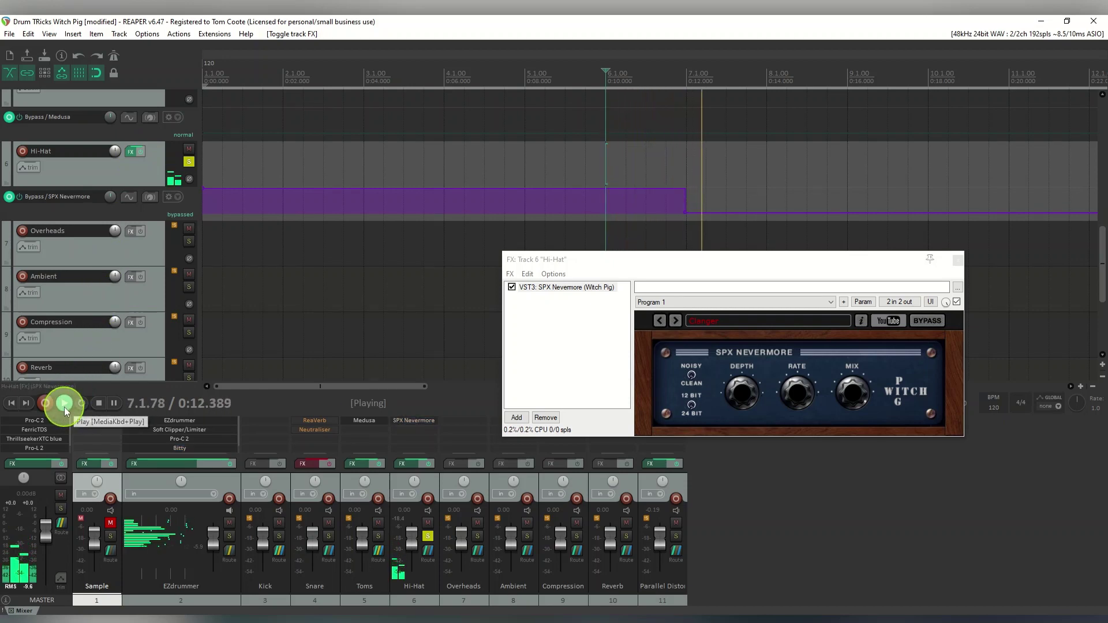
pyautogui.click(97, 403)
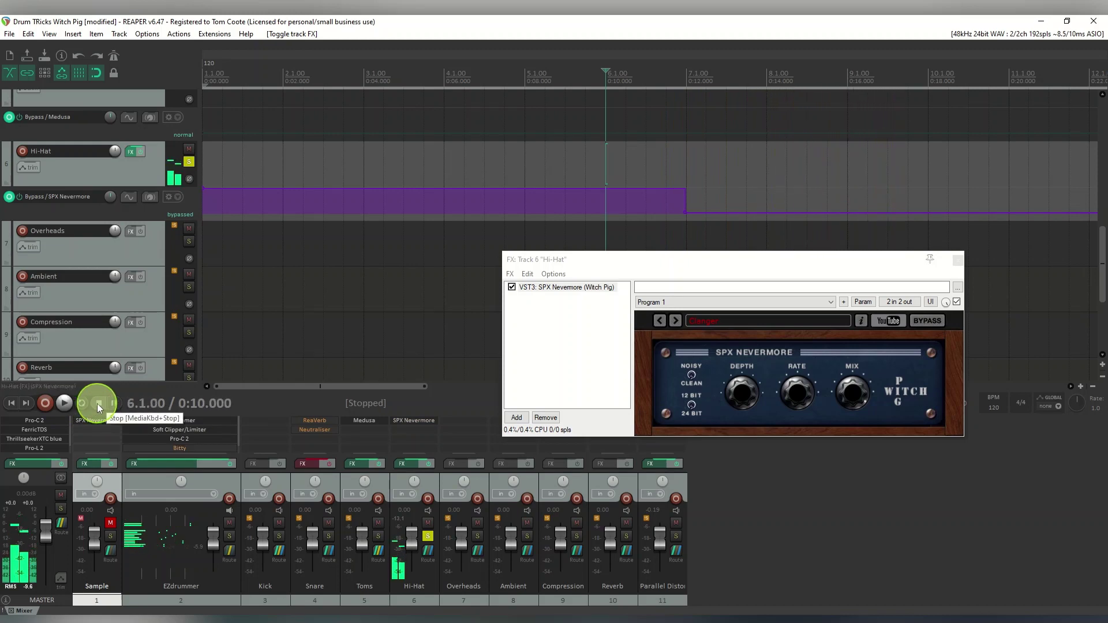
pyautogui.click(190, 162)
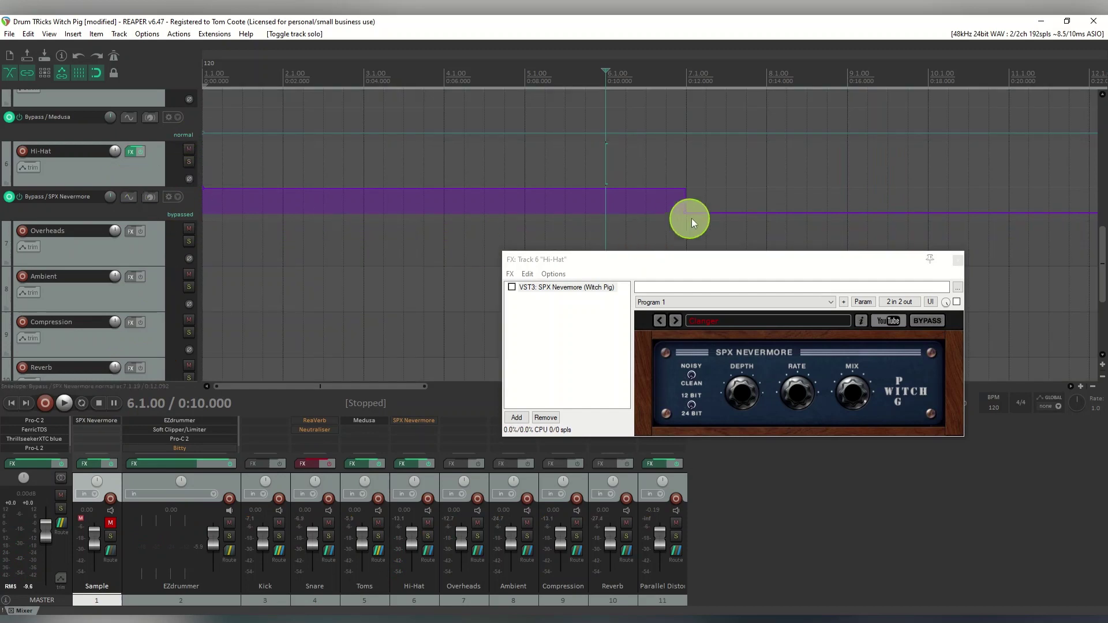
pyautogui.click(957, 261)
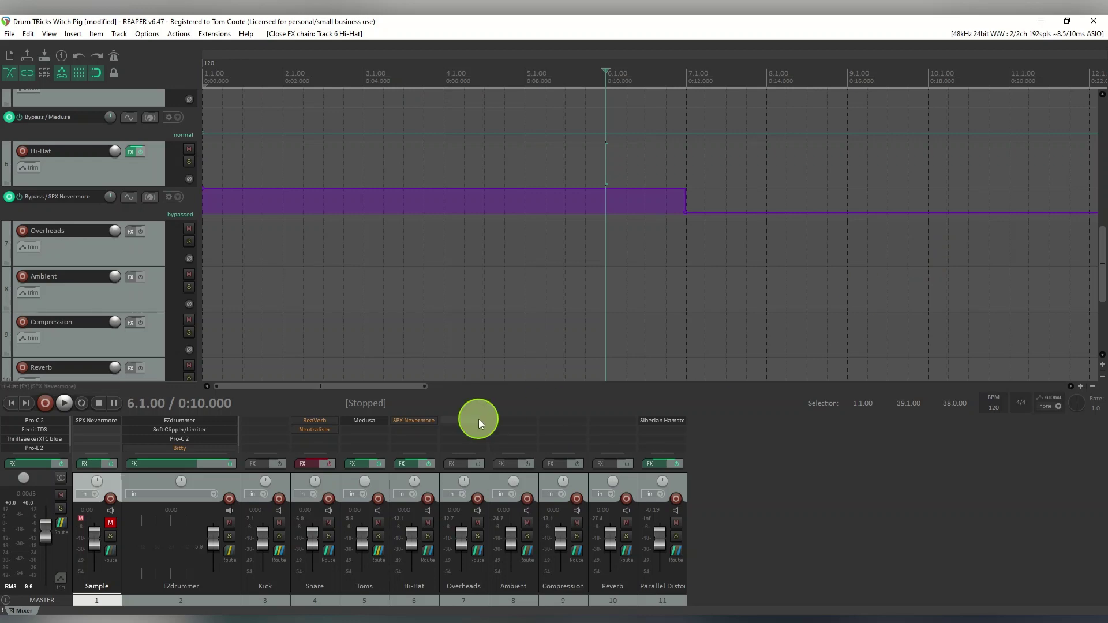
pyautogui.moveTo(336, 390)
pyautogui.mouseDown()
pyautogui.moveTo(445, 390)
pyautogui.moveTo(352, 395)
pyautogui.mouseUp()
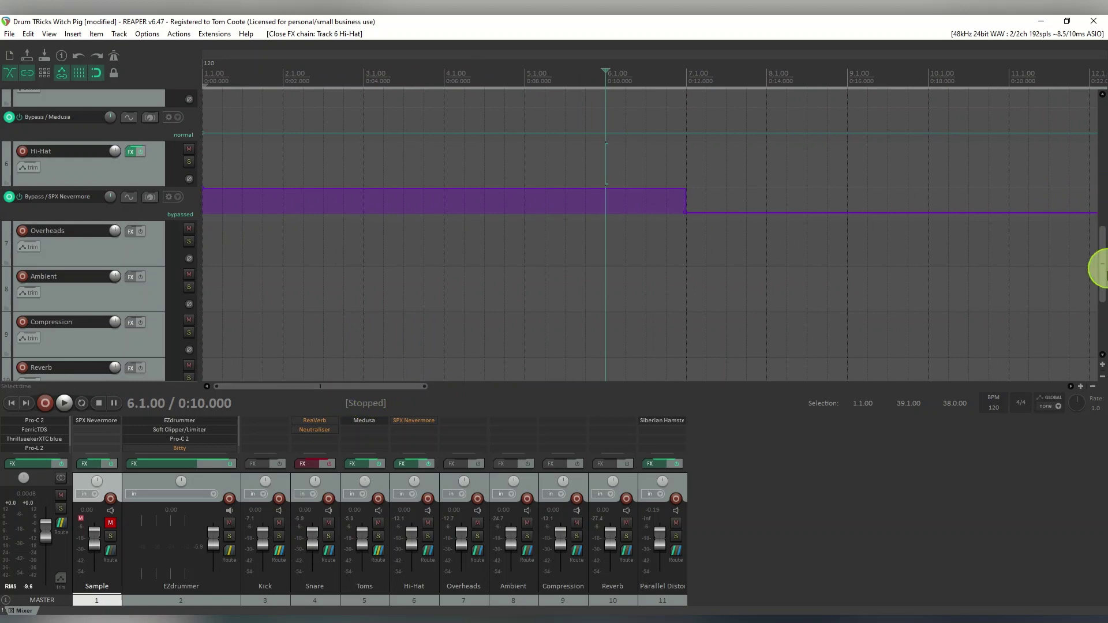
pyautogui.moveTo(1100, 247); pyautogui.dragTo(1103, 186)
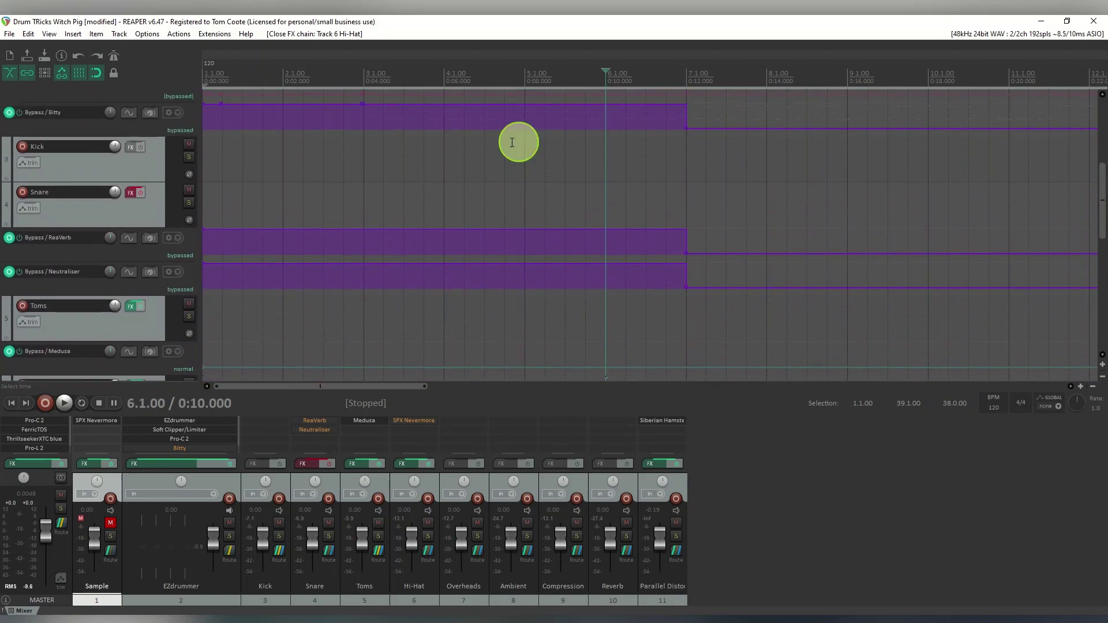
# - Enable the Snare effects, inspect ReaVerb then Neutraliser, solo Snare and start playback
pyautogui.click(142, 195)
pyautogui.click(130, 195)
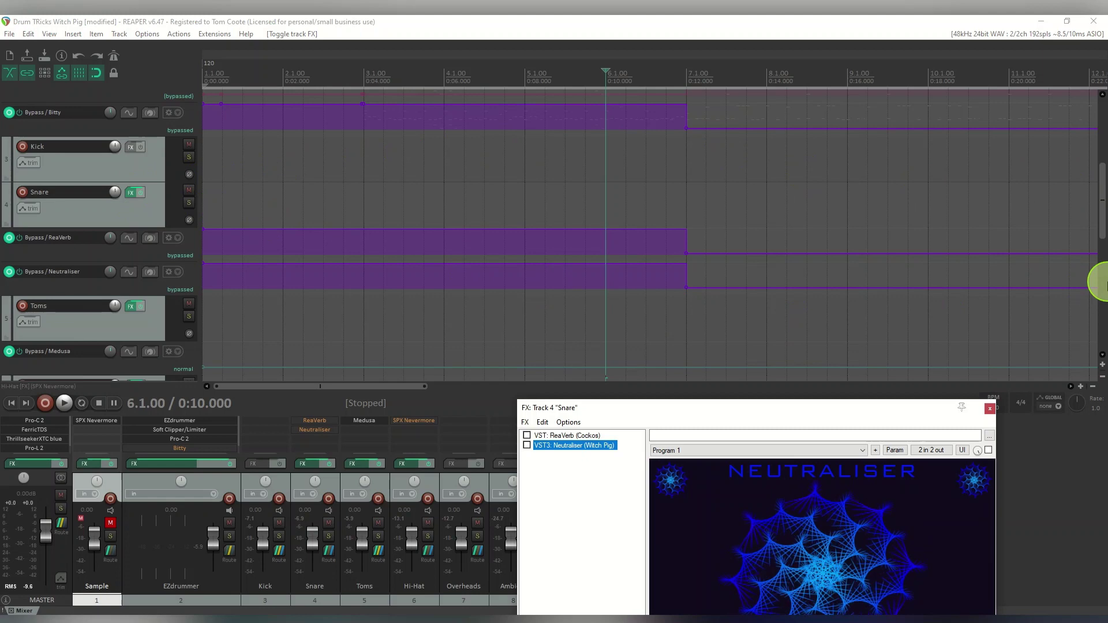
pyautogui.moveTo(812, 413); pyautogui.dragTo(801, 214)
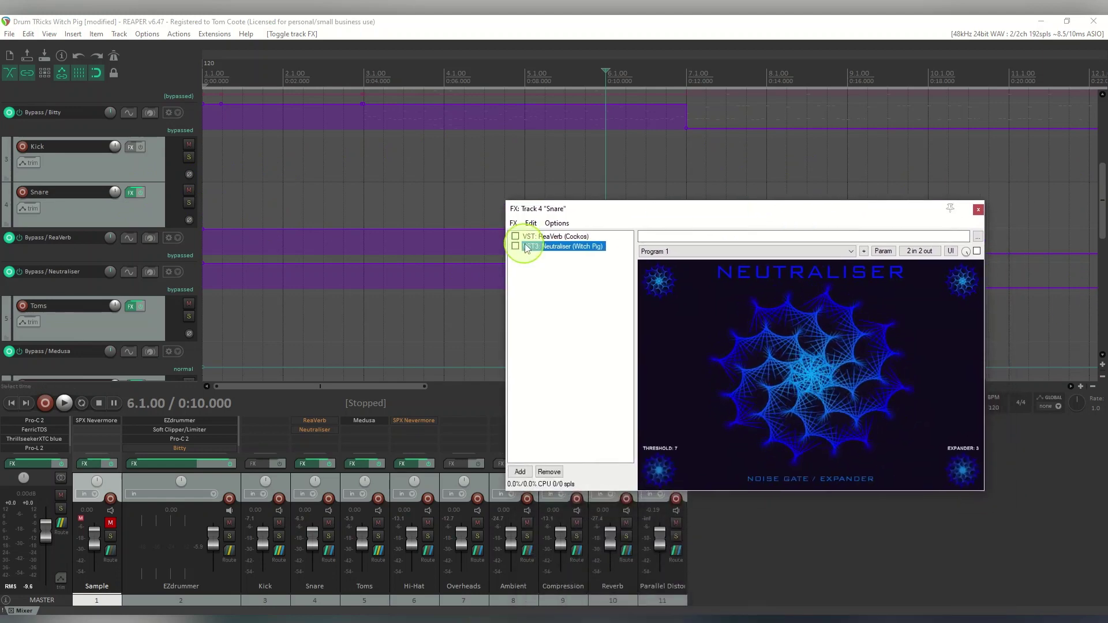
pyautogui.click(557, 237)
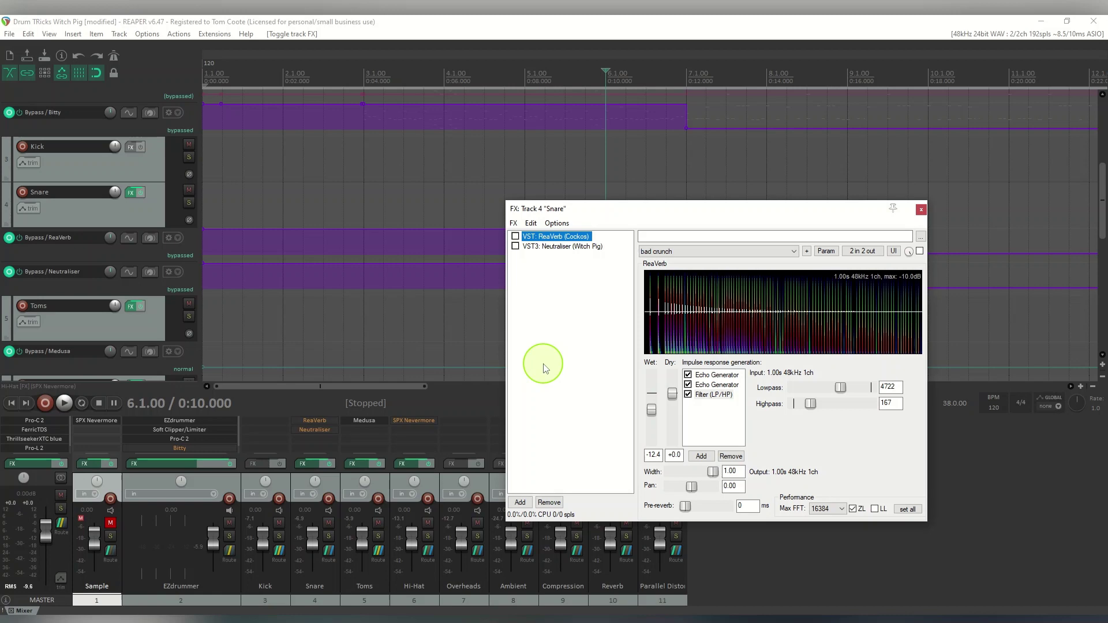
pyautogui.click(568, 247)
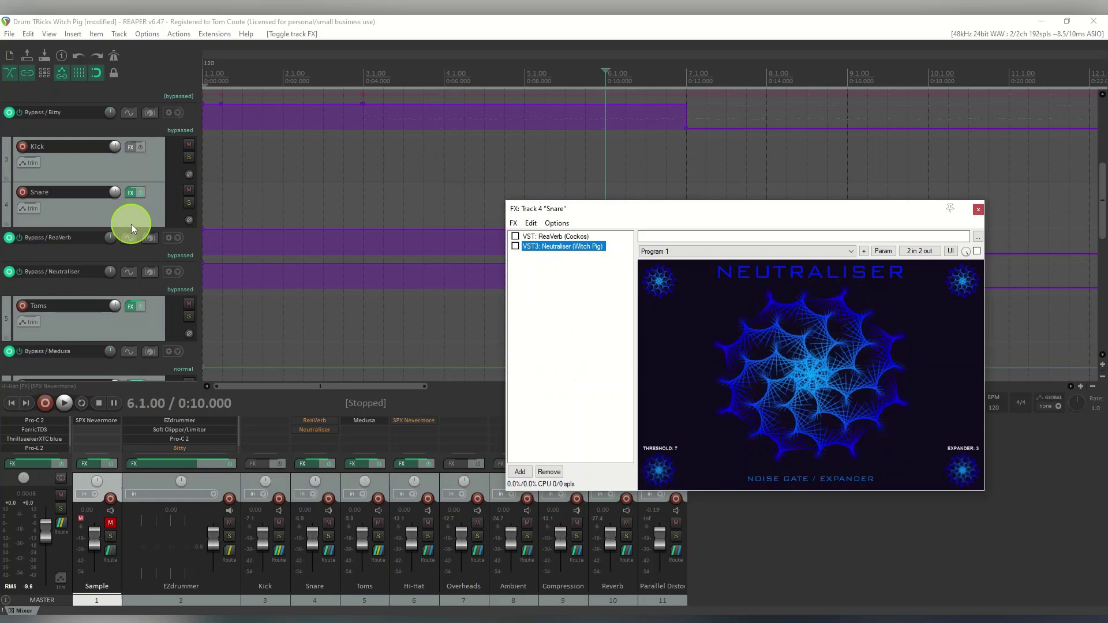
pyautogui.click(189, 202)
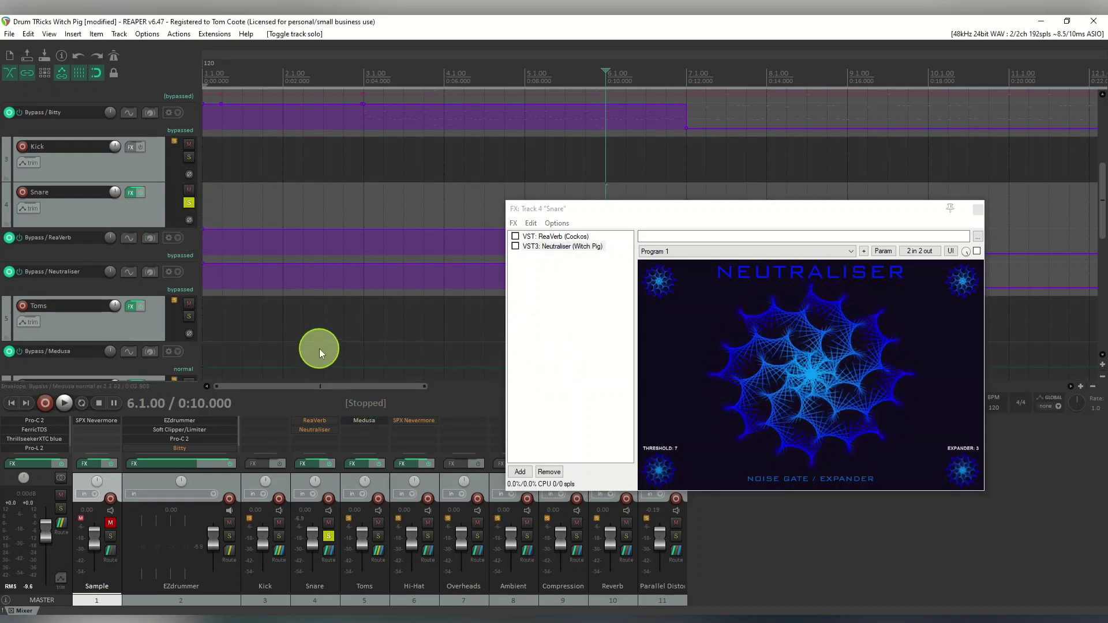
pyautogui.click(65, 403)
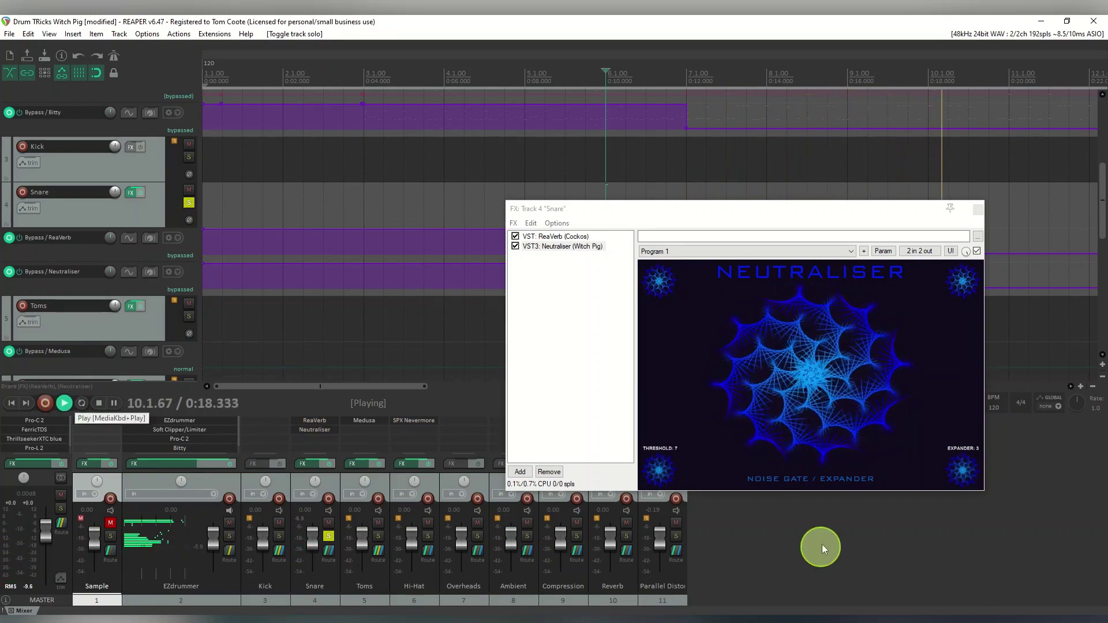
# - Lower the Neutraliser threshold to 6, raise it to 8 during playback, then stop
pyautogui.moveTo(667, 466); pyautogui.dragTo(652, 468)
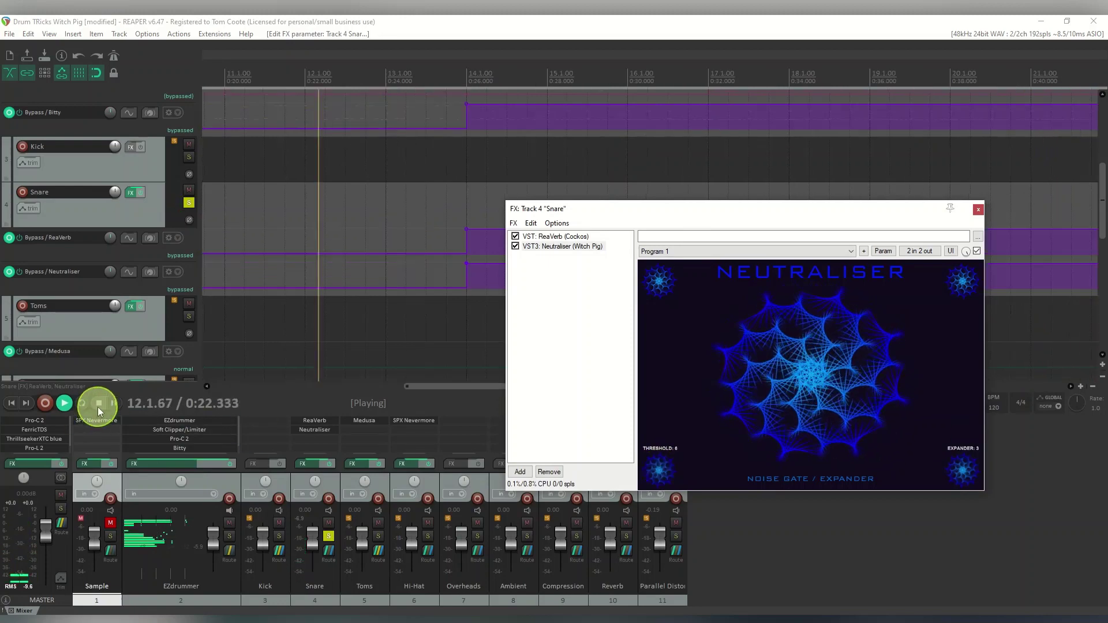
pyautogui.moveTo(654, 470); pyautogui.dragTo(666, 453)
pyautogui.click(98, 403)
pyautogui.click(659, 460)
pyautogui.moveTo(659, 459); pyautogui.dragTo(656, 465)
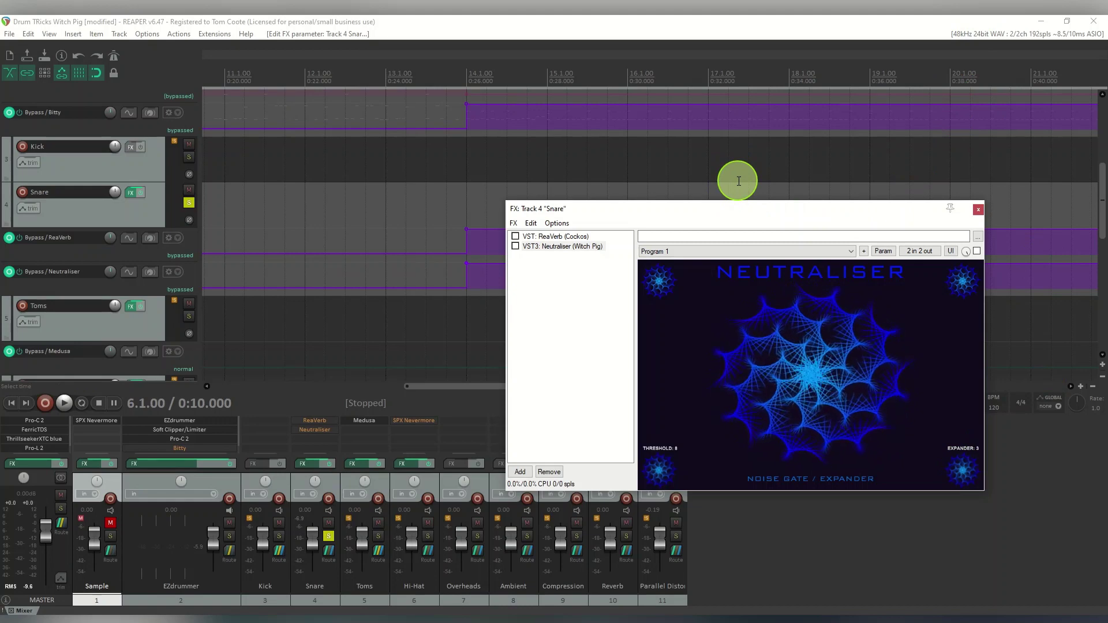
# - Close the Snare FX chain and unsolo the Snare track
pyautogui.click(978, 210)
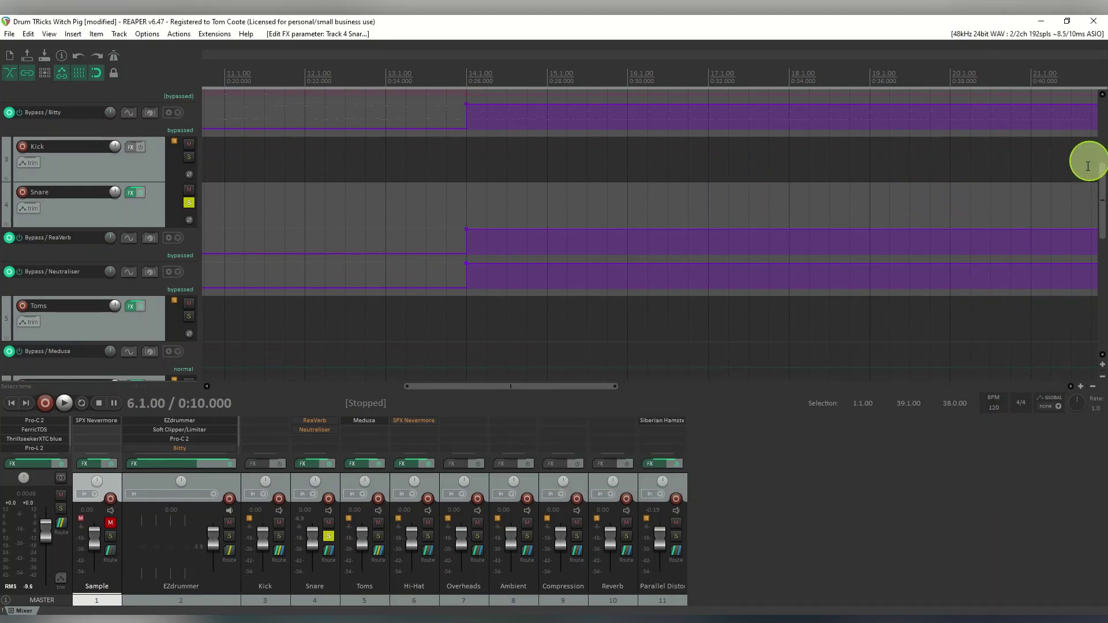
pyautogui.click(189, 203)
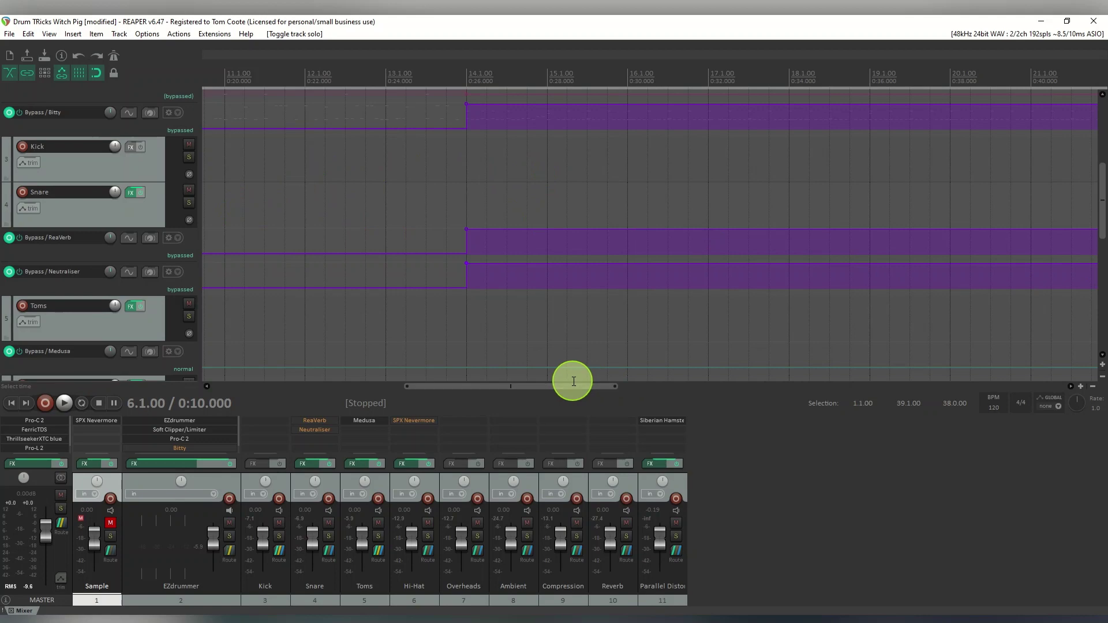
pyautogui.moveTo(568, 386); pyautogui.dragTo(932, 390)
# - Remove the time selection and place the edit cursor at bar 29 (0:56.000)
pyautogui.rightClick(754, 48)
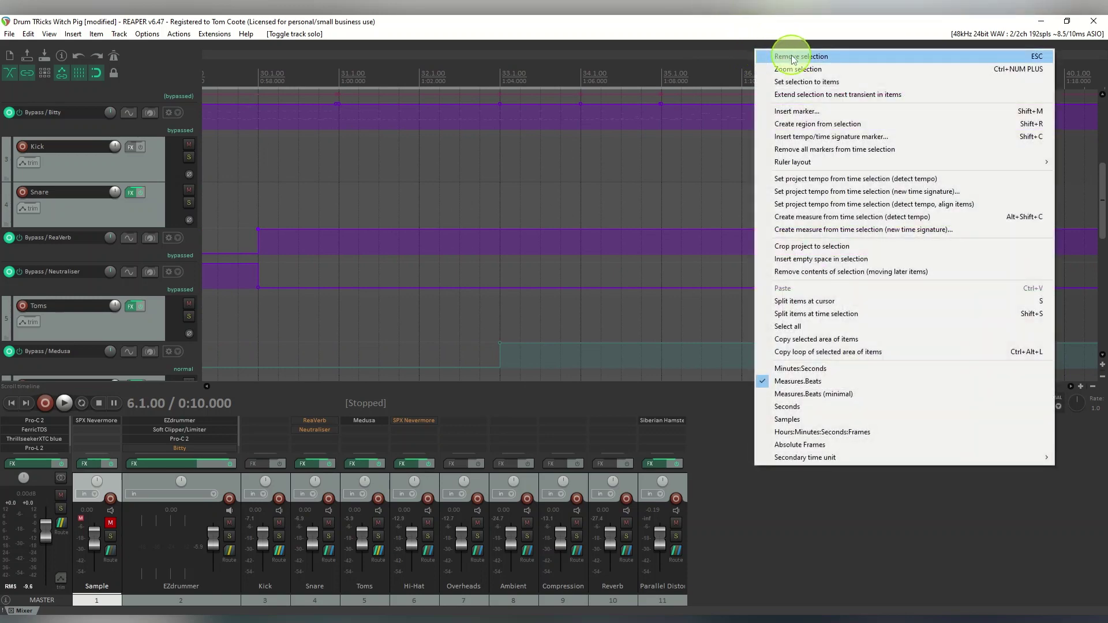
pyautogui.click(794, 57)
pyautogui.moveTo(815, 387); pyautogui.dragTo(794, 393)
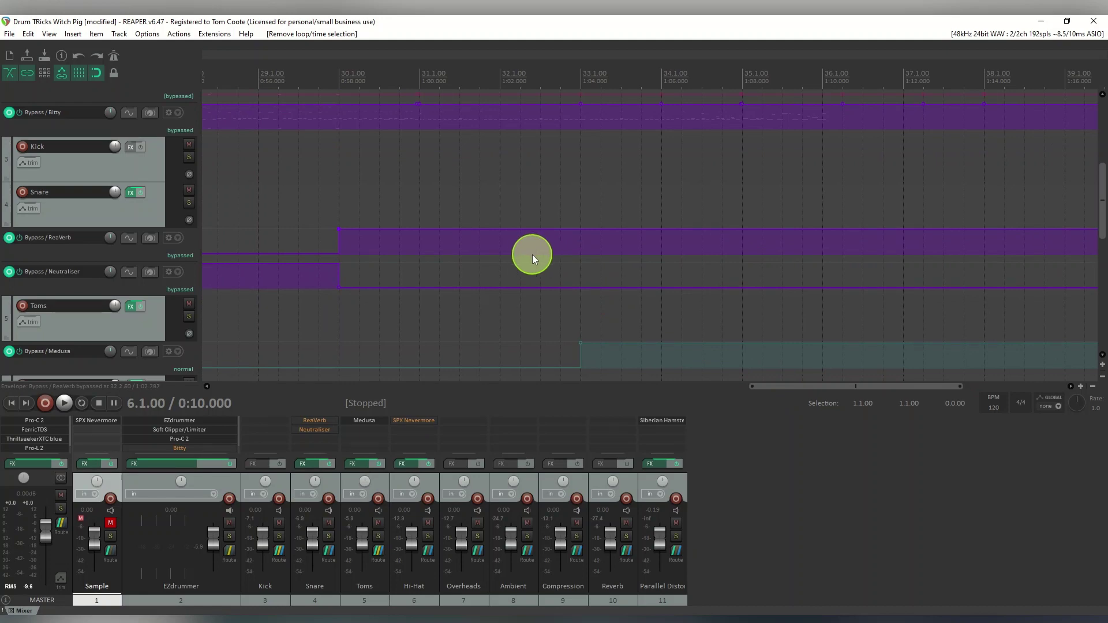
pyautogui.click(259, 84)
# - Solo Snare, open its FX chain, and play from bar 29 to hear the automation
pyautogui.click(188, 203)
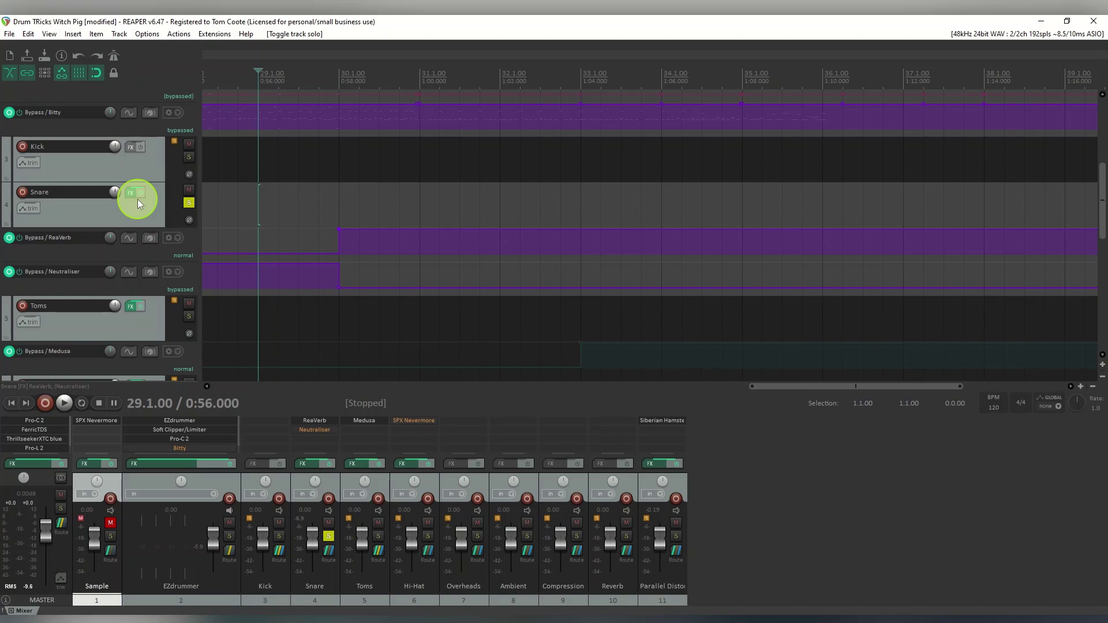
pyautogui.click(134, 195)
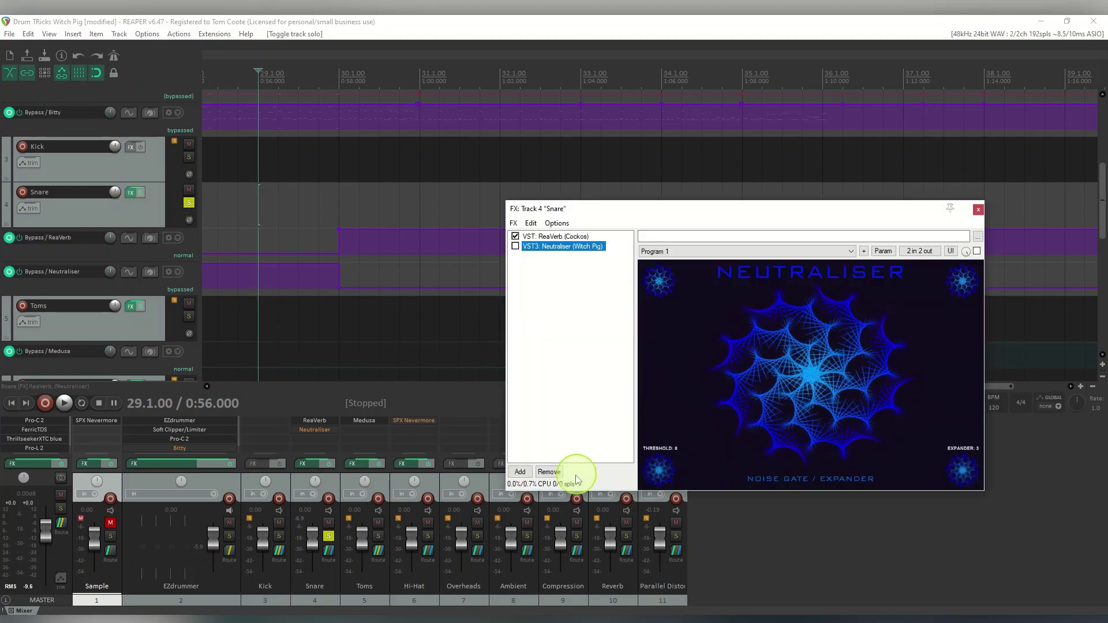
pyautogui.click(65, 404)
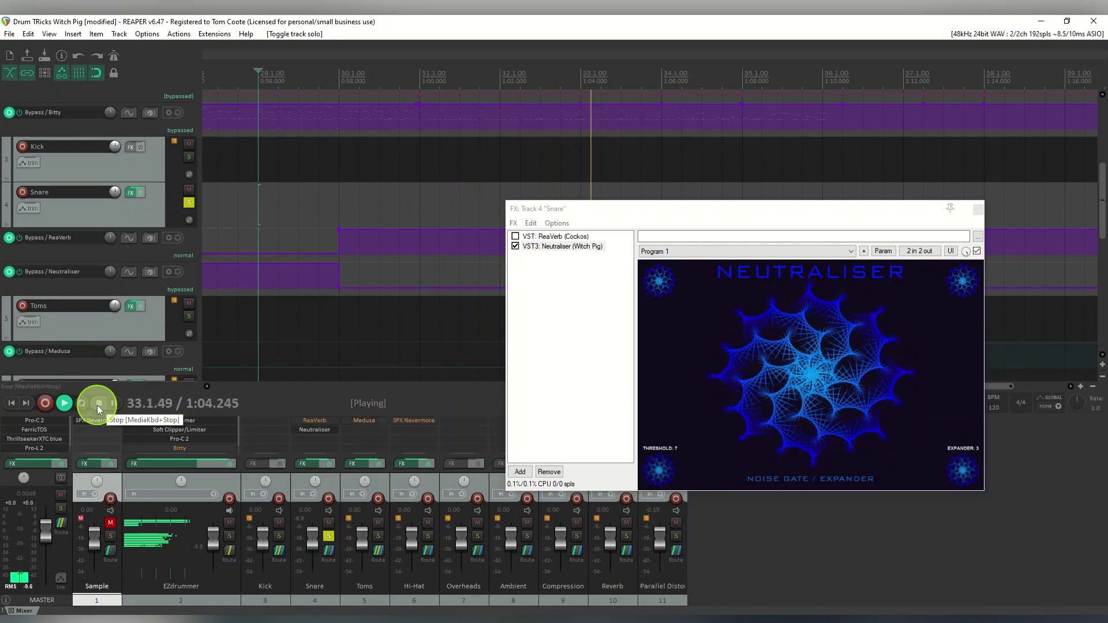
pyautogui.click(97, 405)
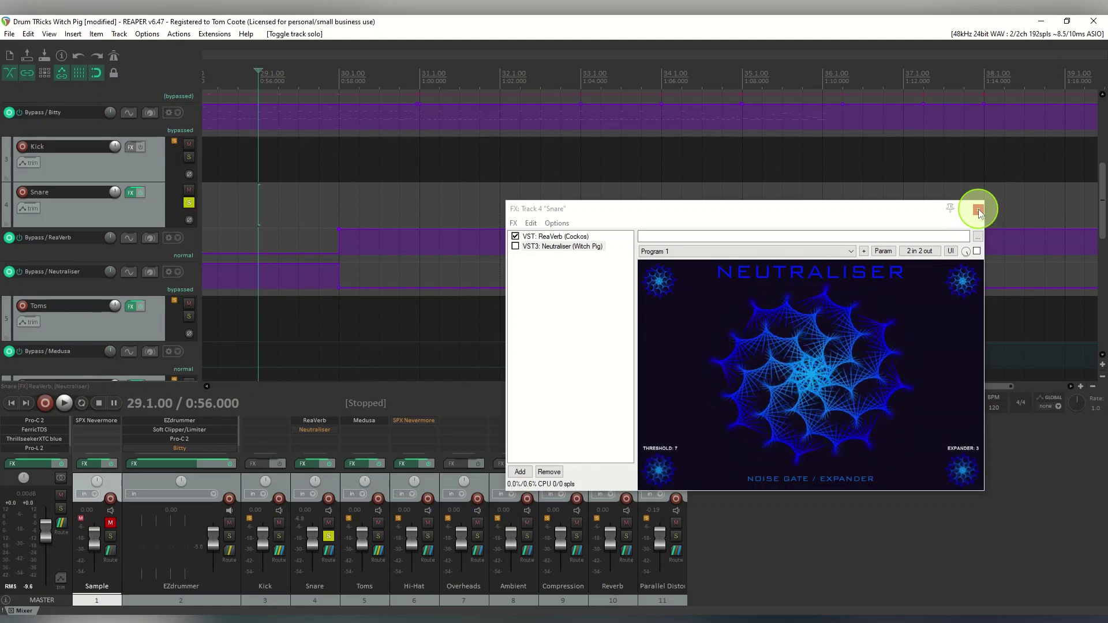
pyautogui.moveTo(712, 209); pyautogui.dragTo(784, 436)
pyautogui.moveTo(850, 392); pyautogui.dragTo(682, 400)
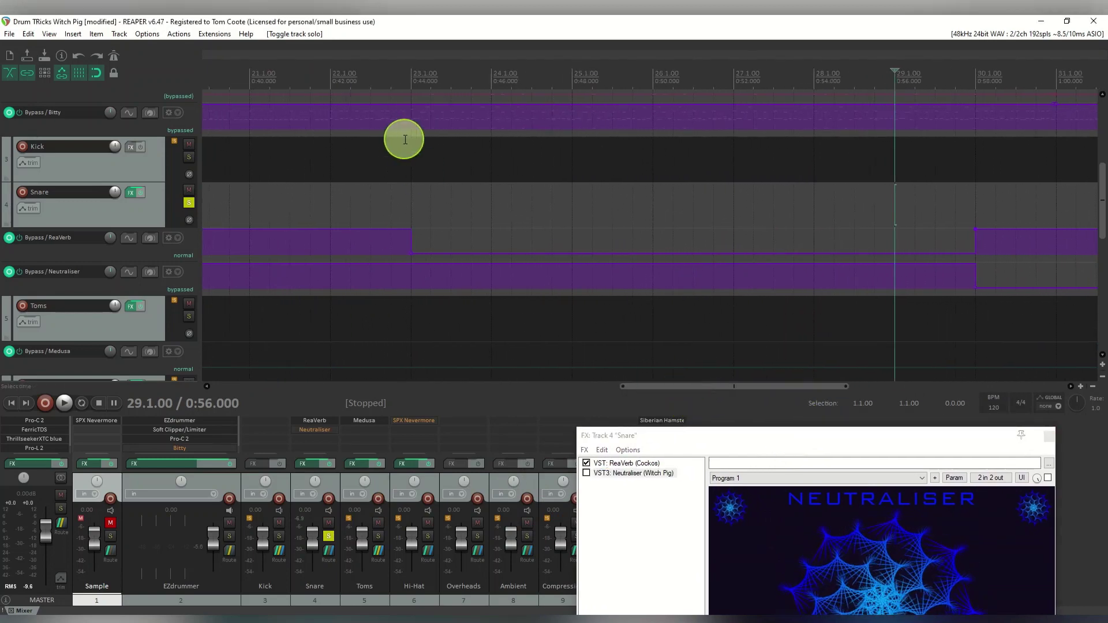
# - Play the soloed Snare from bar 22 to hear its current bypass automation, then stop
pyautogui.click(328, 81)
pyautogui.click(64, 403)
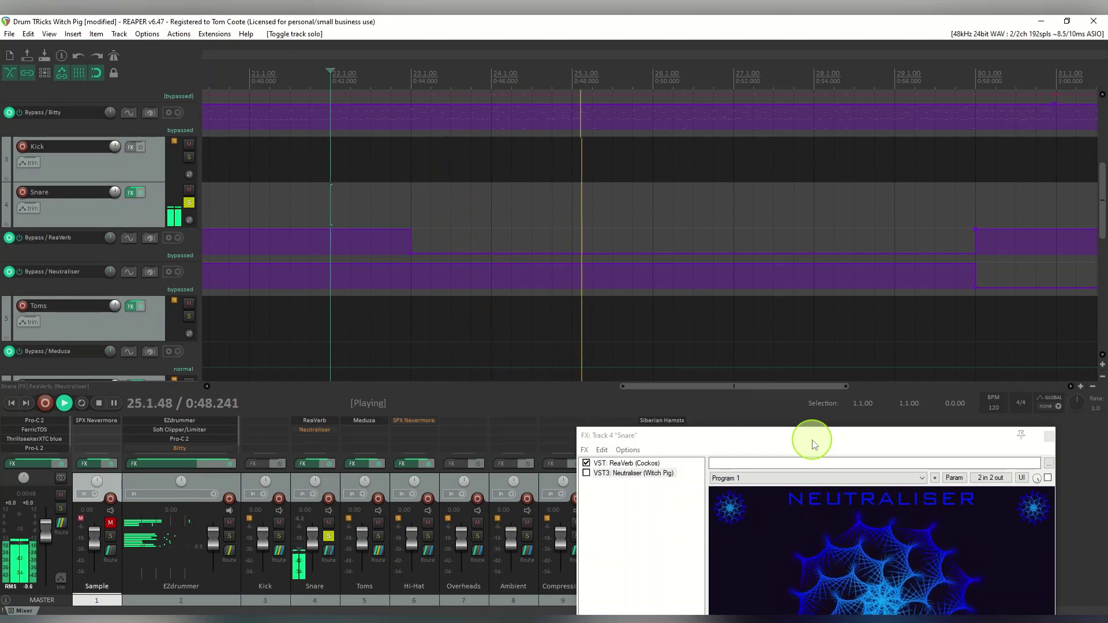
pyautogui.click(101, 403)
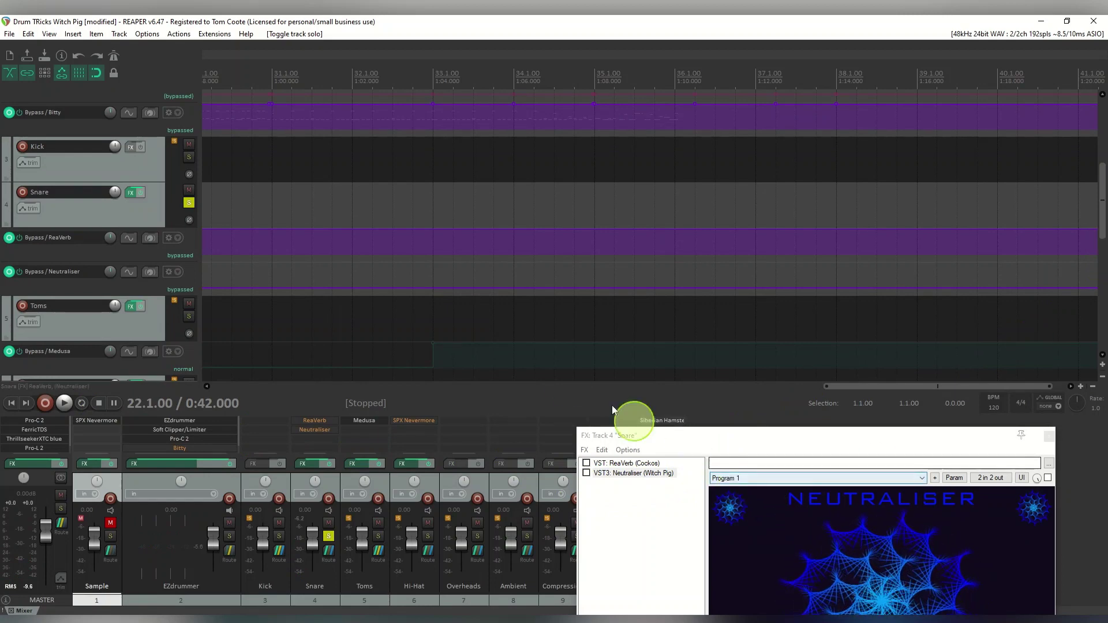
# - Raise the Neutraliser bypass envelope to bypassed after bar 30, audition from bar 28, then close the FX chain
pyautogui.moveTo(854, 391); pyautogui.dragTo(747, 395)
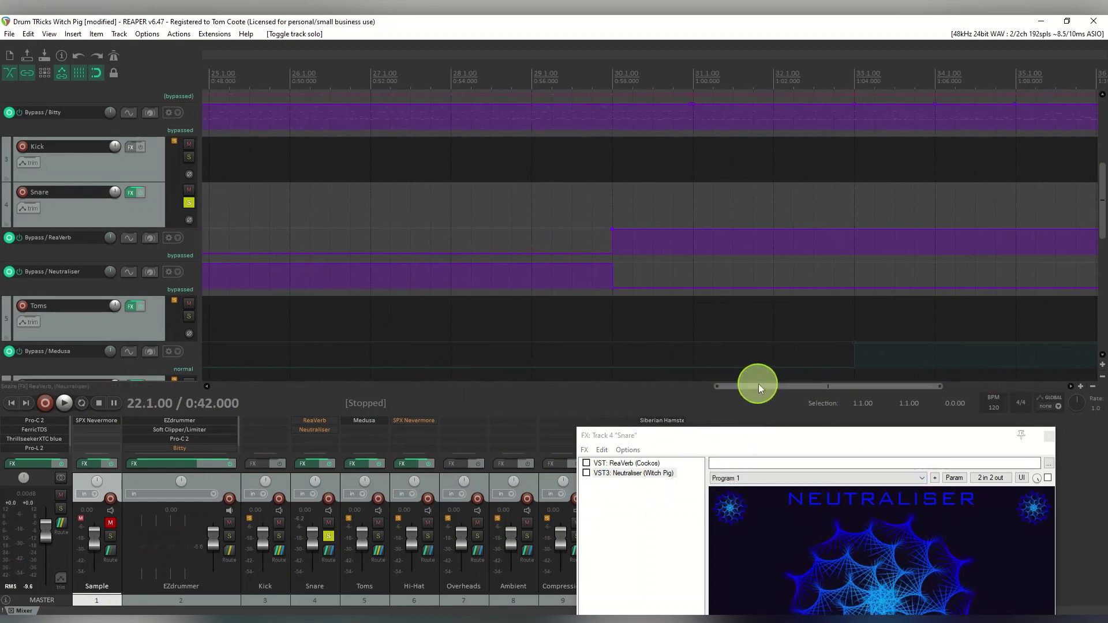
pyautogui.click(448, 84)
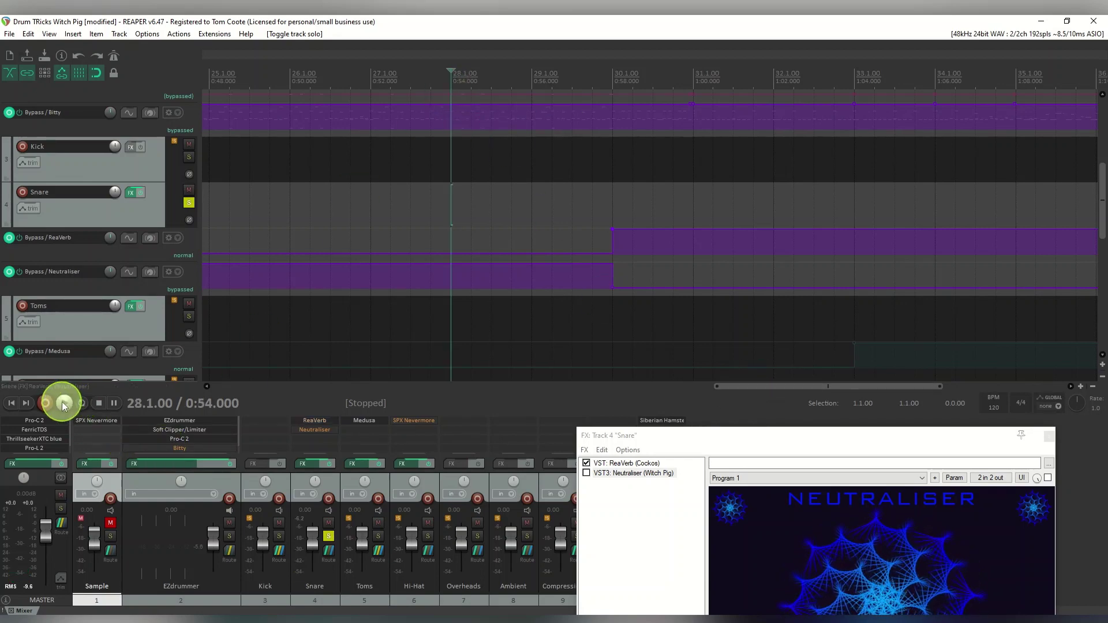
pyautogui.click(100, 406)
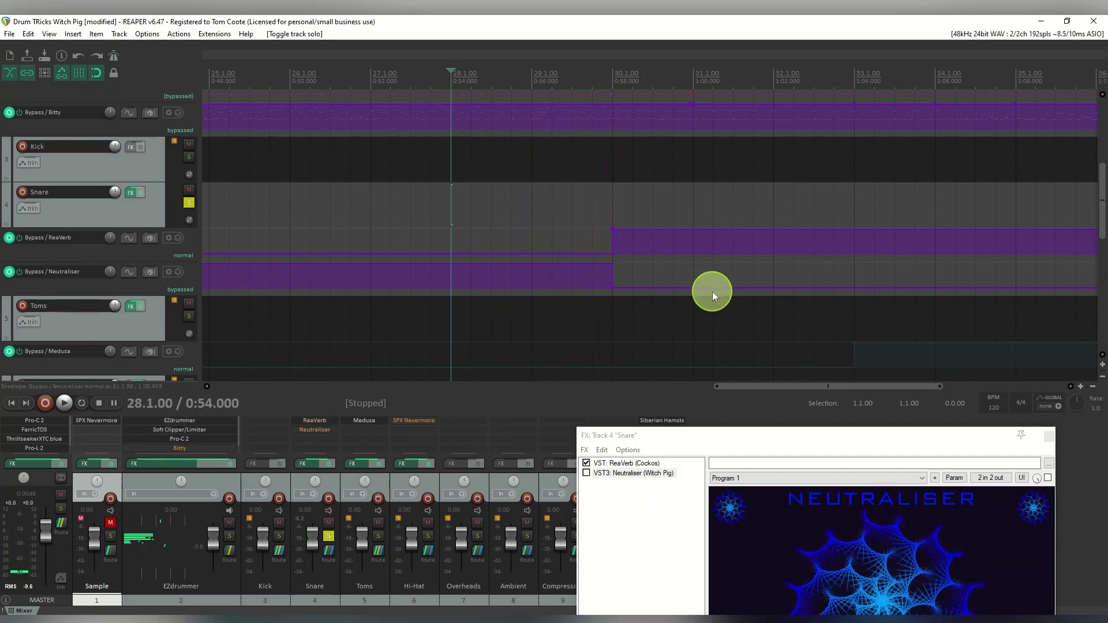
pyautogui.moveTo(715, 287); pyautogui.dragTo(716, 264)
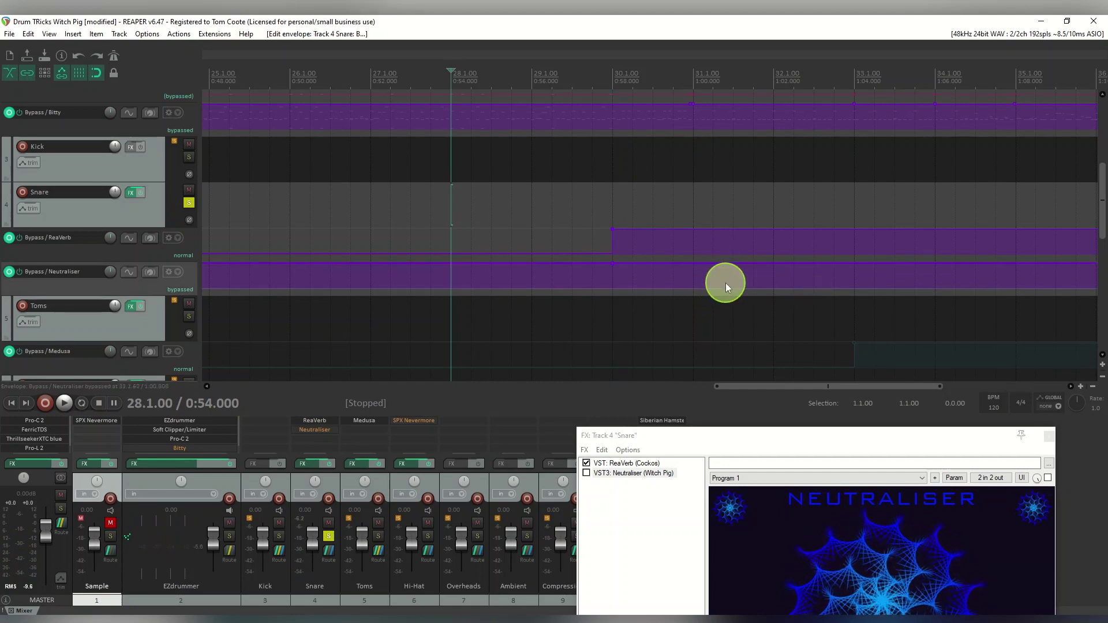
pyautogui.click(65, 403)
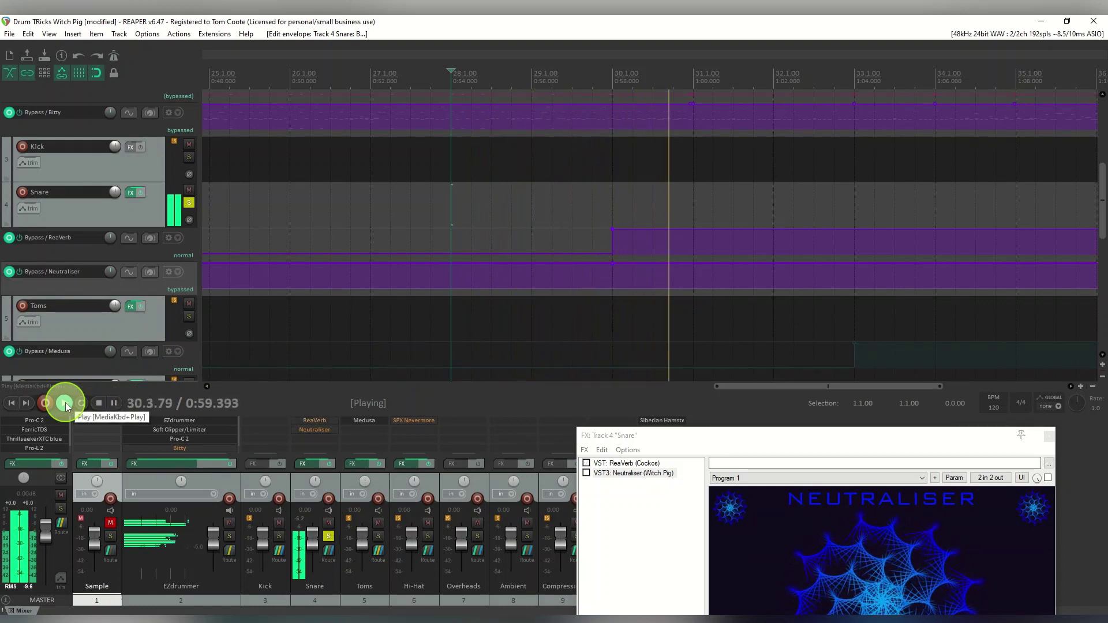
pyautogui.click(100, 403)
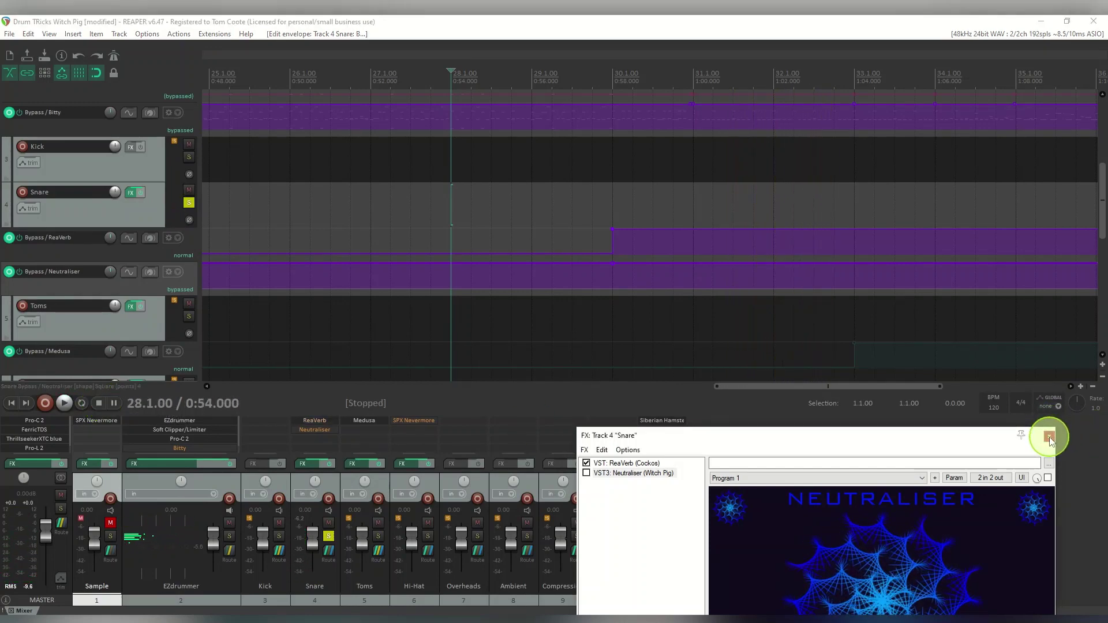
pyautogui.click(1050, 437)
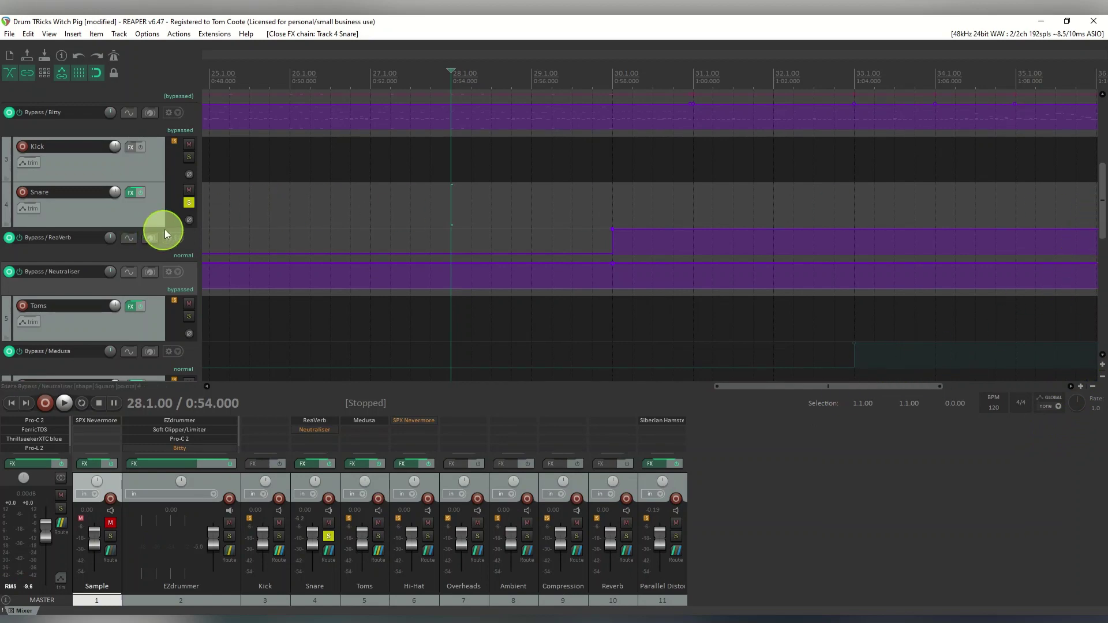
# - Unsolo the Snare track and place the edit cursor at bar 29 (0:56.000)
pyautogui.click(191, 203)
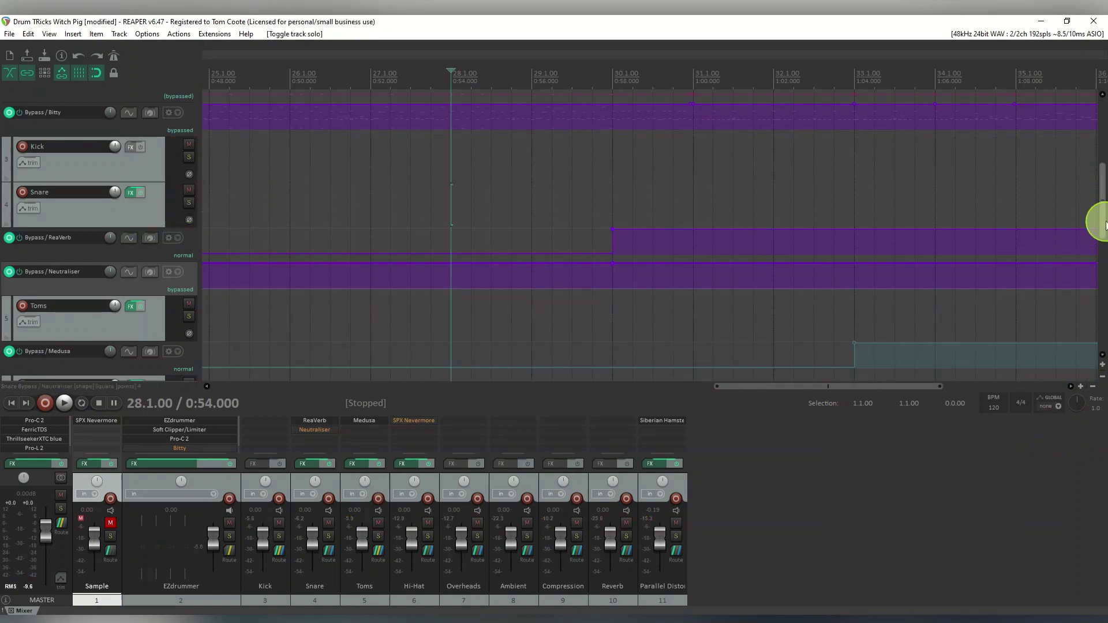
pyautogui.moveTo(1102, 216); pyautogui.dragTo(1096, 309)
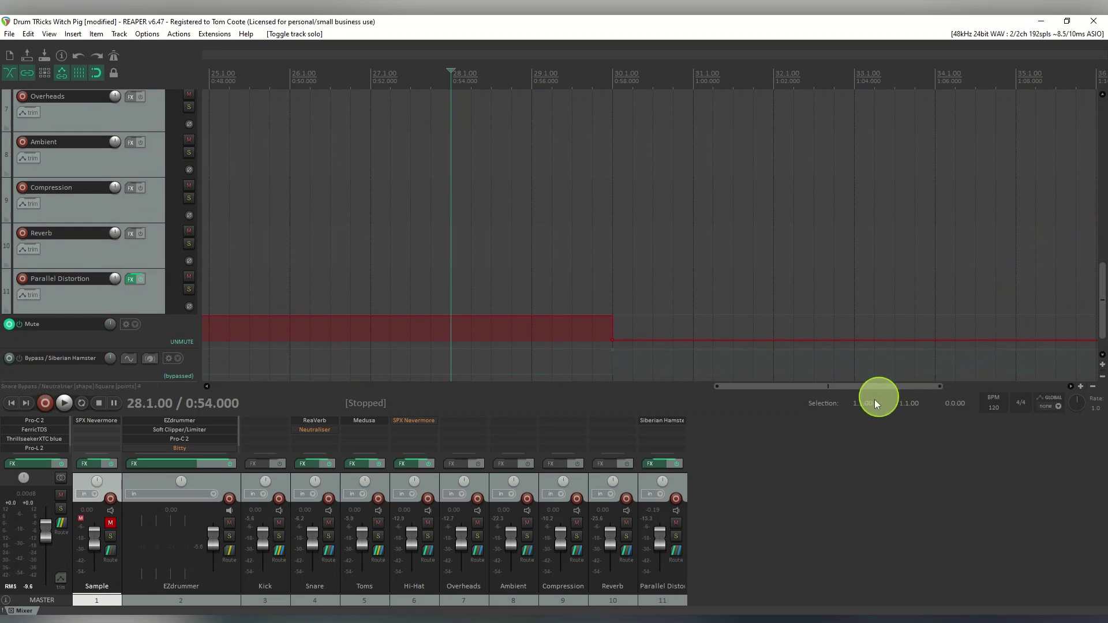
pyautogui.click(532, 84)
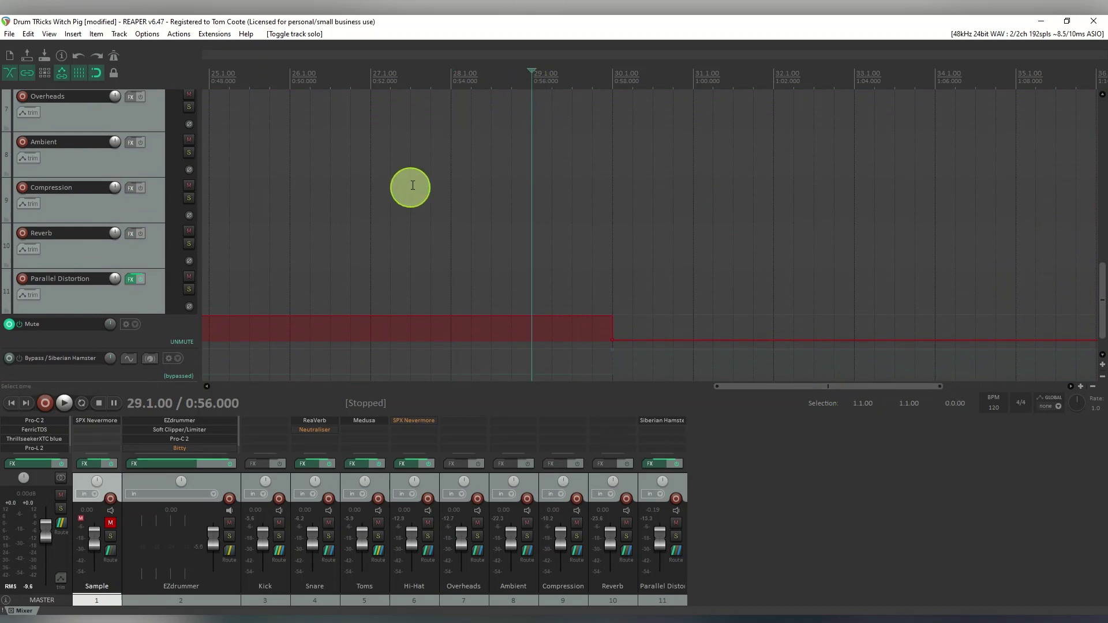
# - Open the Parallel Distortion FX chain on Siberian Hamster, position its window, and solo the track
pyautogui.click(131, 279)
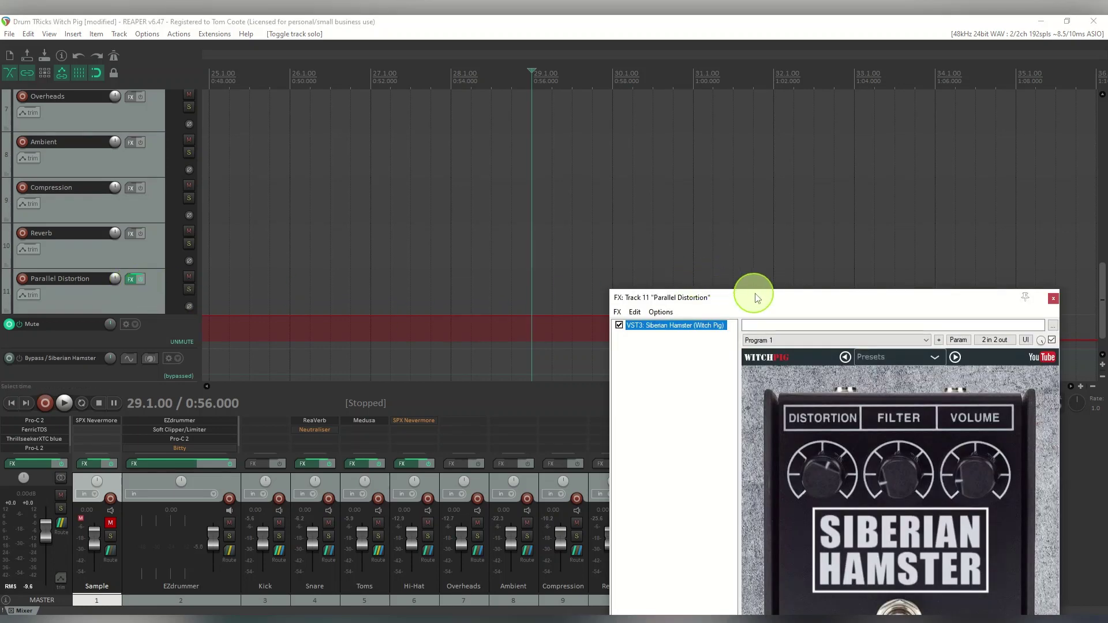
pyautogui.moveTo(767, 304); pyautogui.dragTo(742, 161)
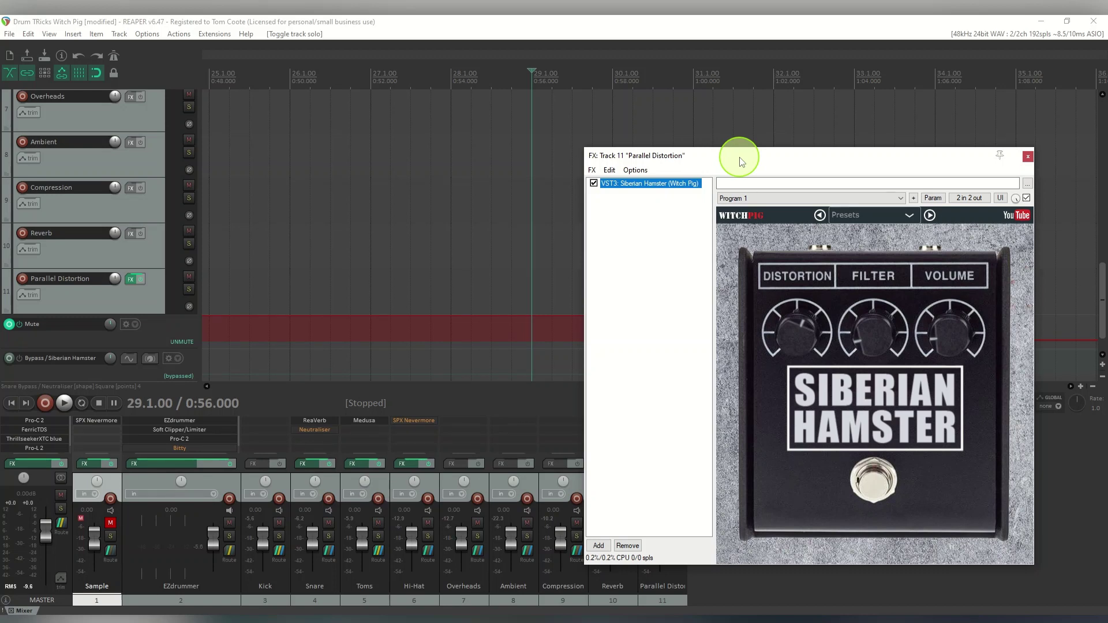
pyautogui.moveTo(742, 161); pyautogui.dragTo(925, 364)
pyautogui.moveTo(736, 386); pyautogui.dragTo(837, 384)
pyautogui.moveTo(924, 362); pyautogui.dragTo(732, 133)
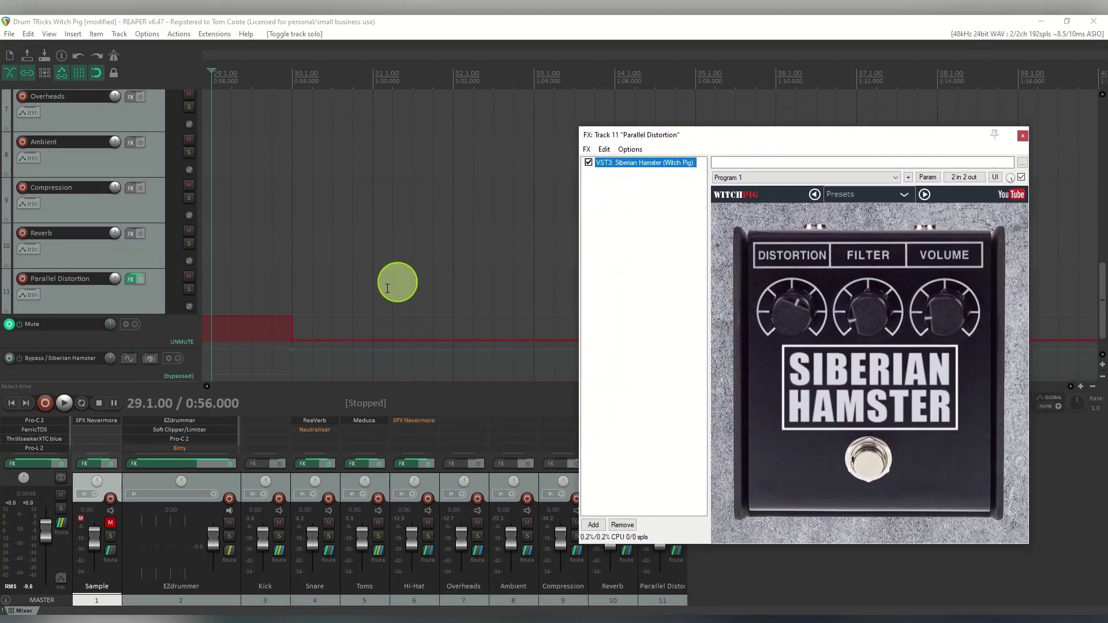
pyautogui.click(188, 289)
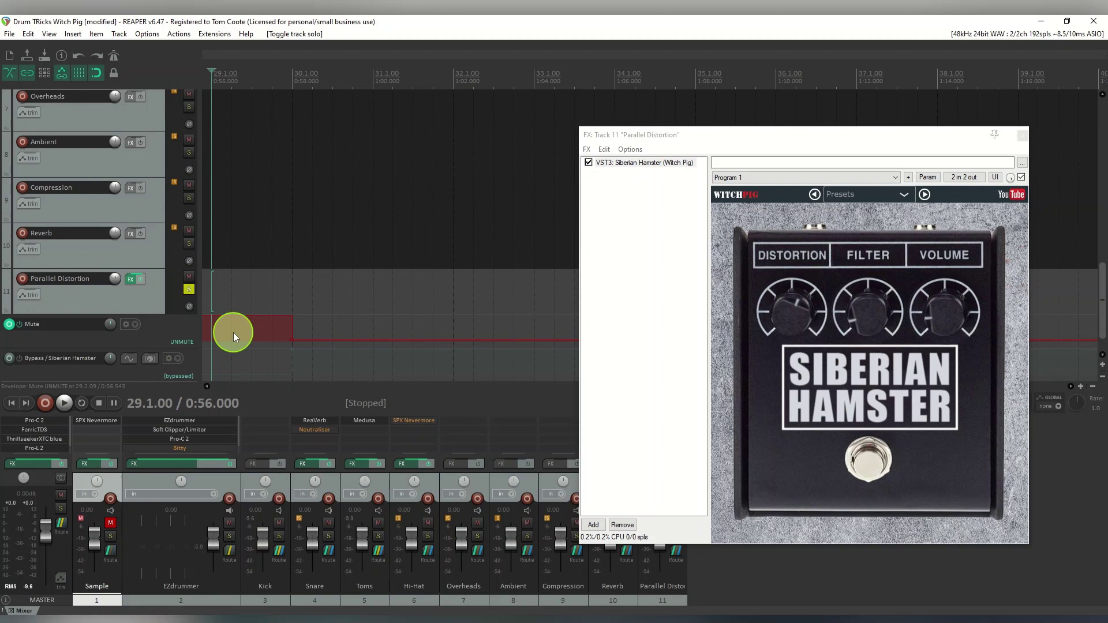
pyautogui.moveTo(779, 136); pyautogui.dragTo(898, 125)
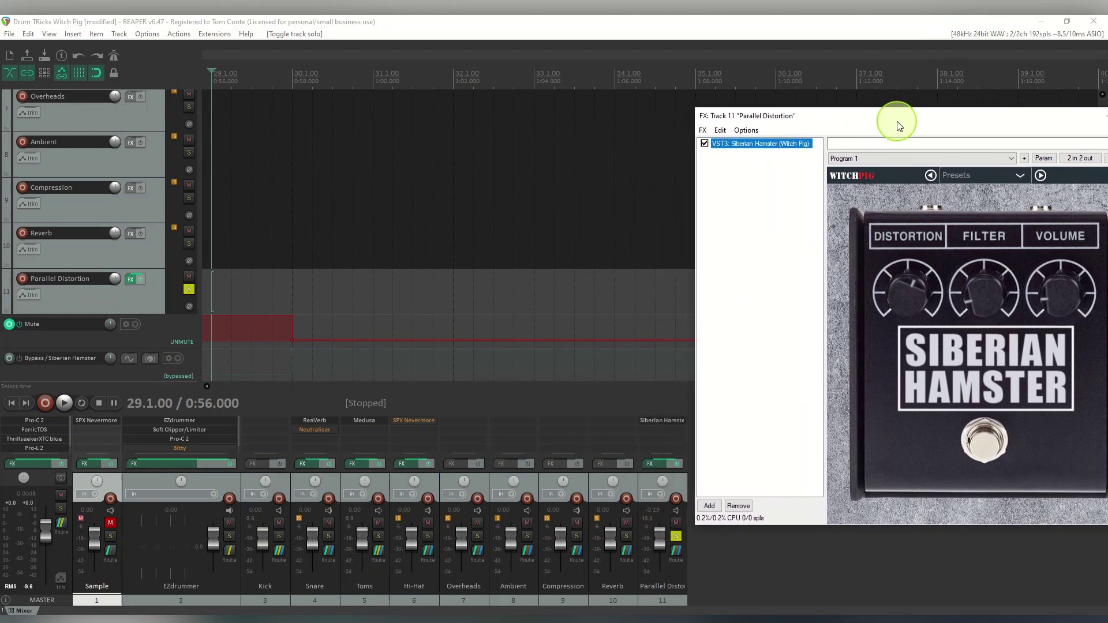
# - Check the Parallel Distortion routing window, then start playback from bar 29
pyautogui.click(678, 553)
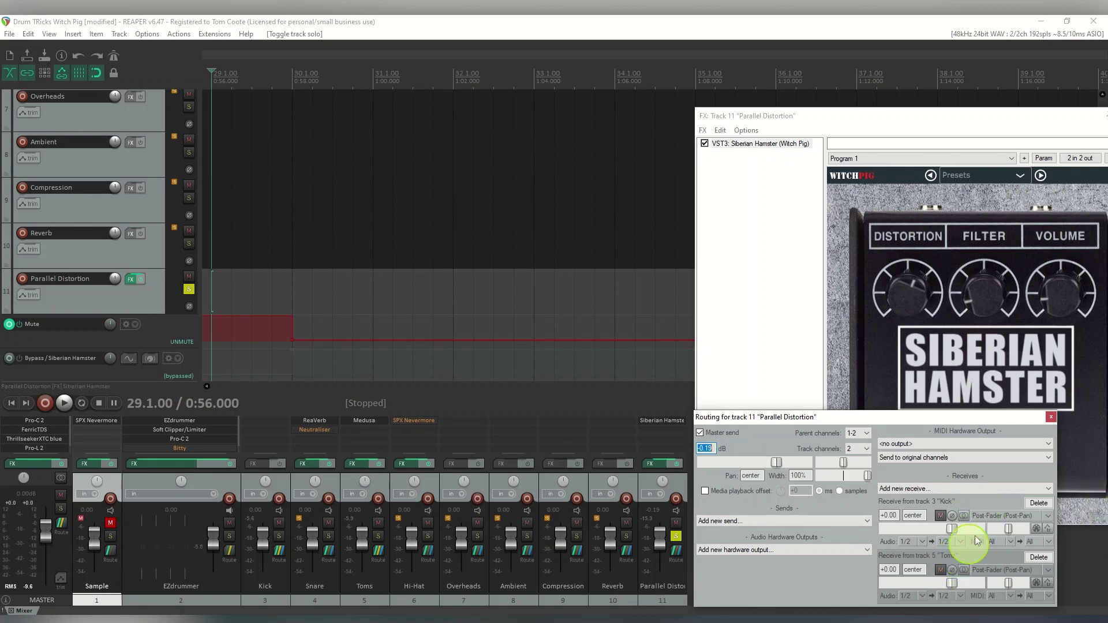
pyautogui.click(1052, 416)
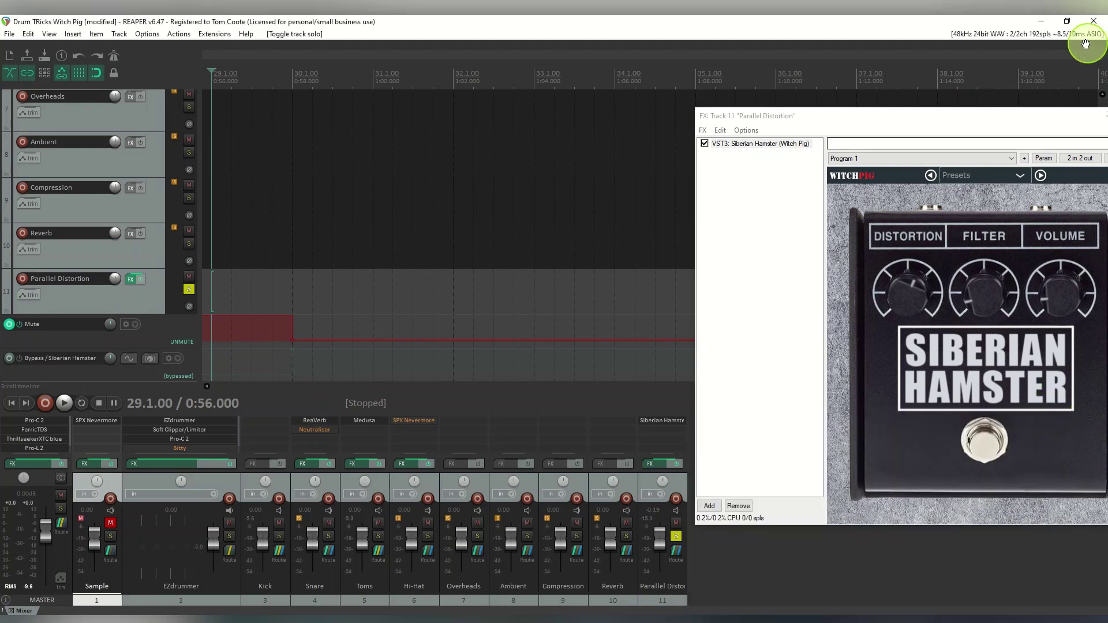
pyautogui.moveTo(939, 124); pyautogui.dragTo(822, 124)
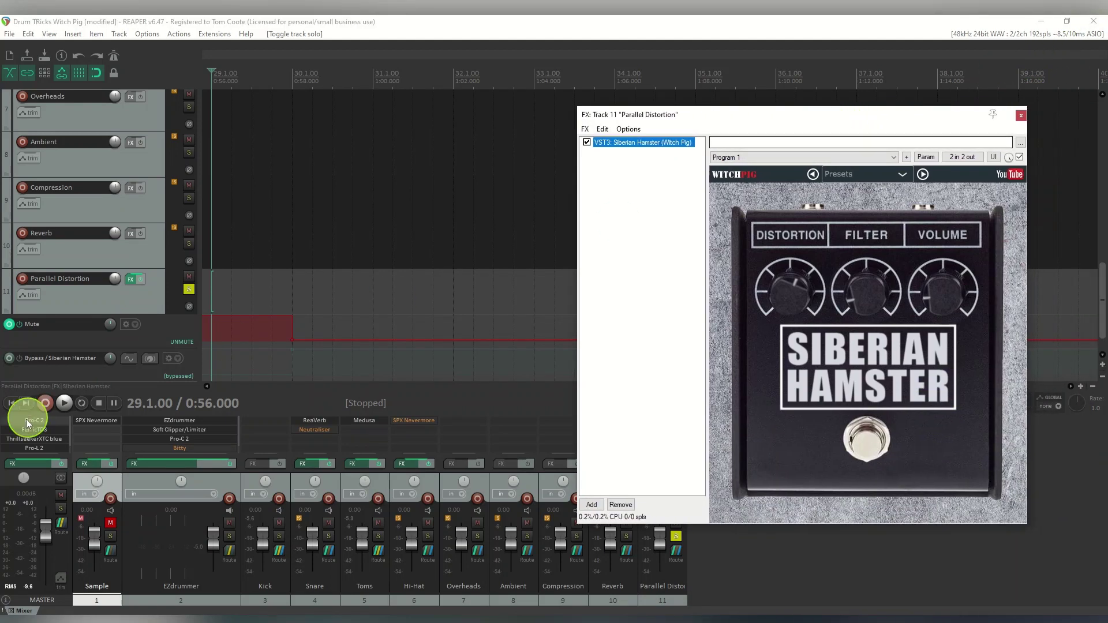
pyautogui.click(64, 404)
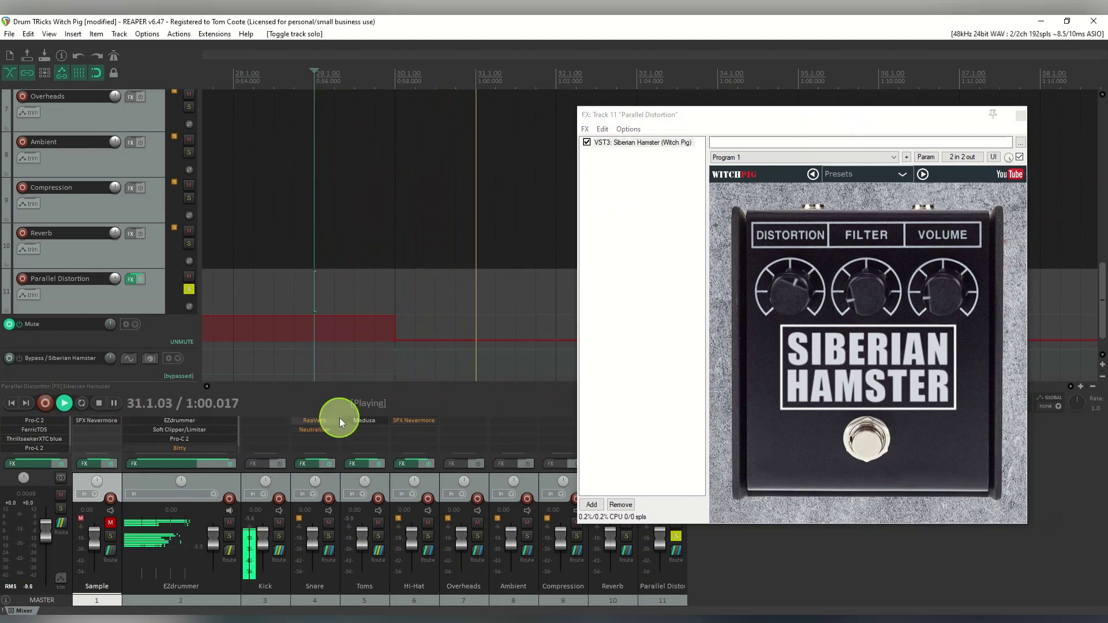
# - Select Siberian Hamster in the chain and restart playback from bar 21
pyautogui.click(652, 144)
pyautogui.moveTo(721, 116); pyautogui.dragTo(860, 435)
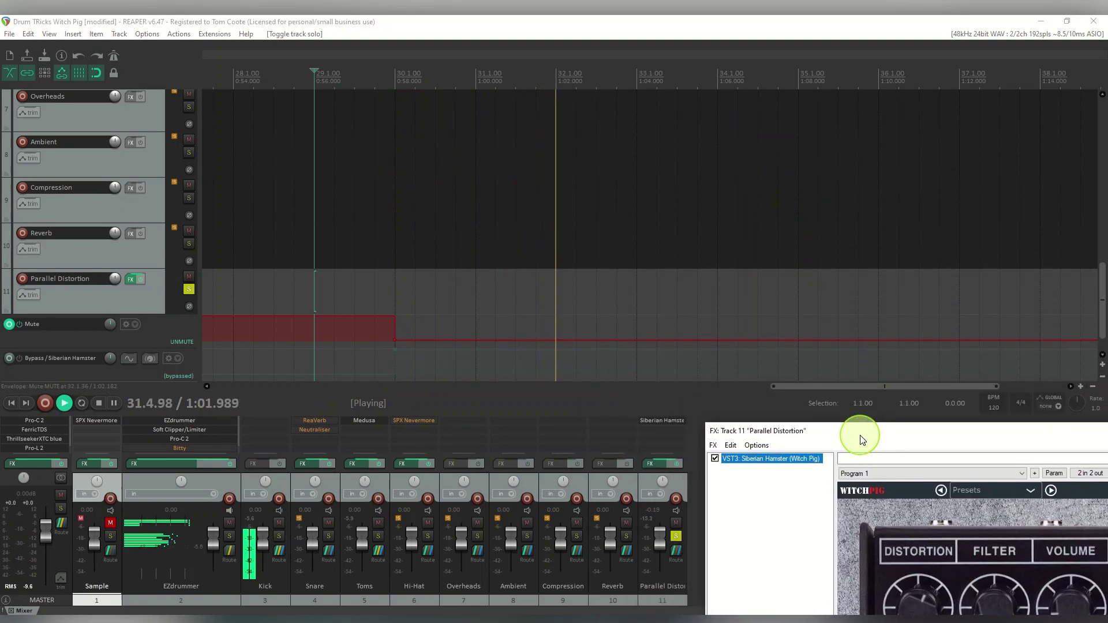
pyautogui.moveTo(858, 385); pyautogui.dragTo(638, 398)
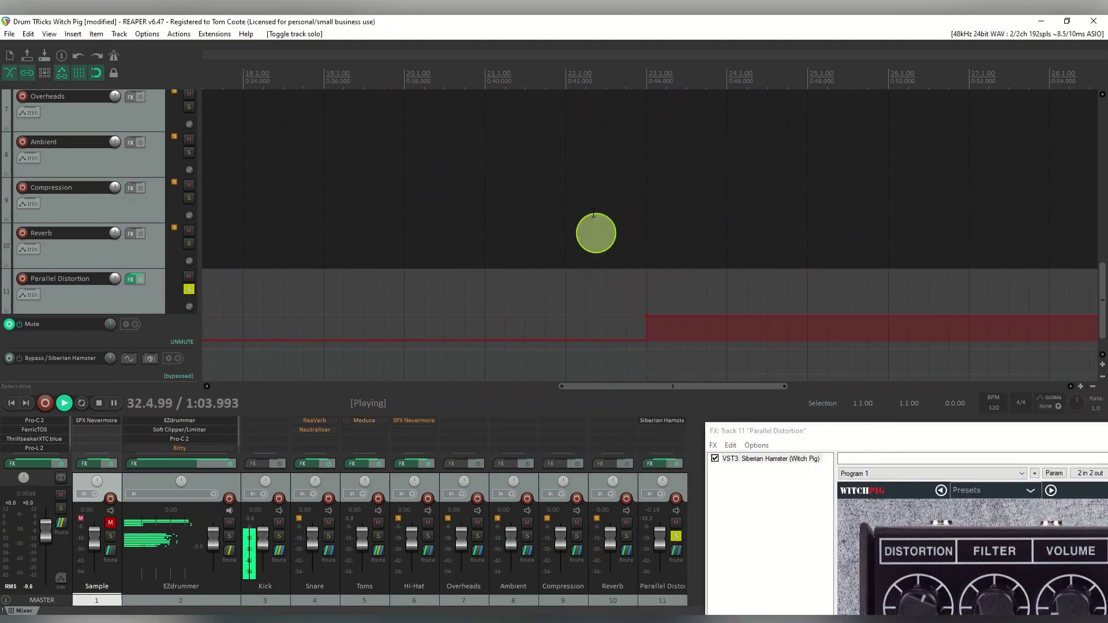
pyautogui.click(487, 79)
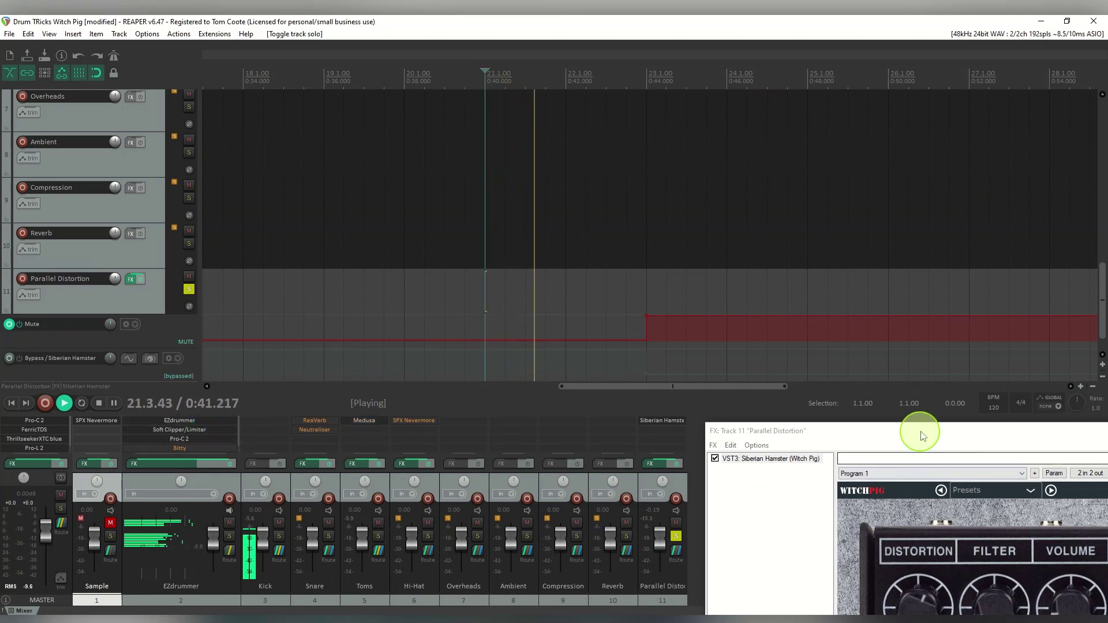
pyautogui.moveTo(924, 433); pyautogui.dragTo(657, 132)
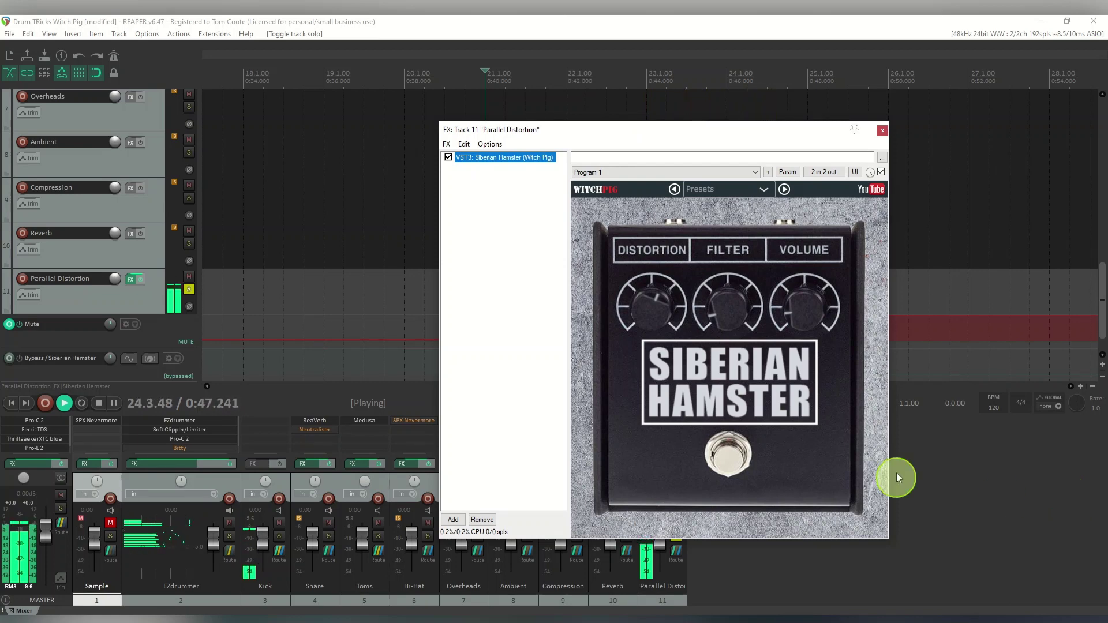
# - Compare Parallel Distortion soloed versus unsoloed and with its effects bypassed versus active
pyautogui.click(188, 289)
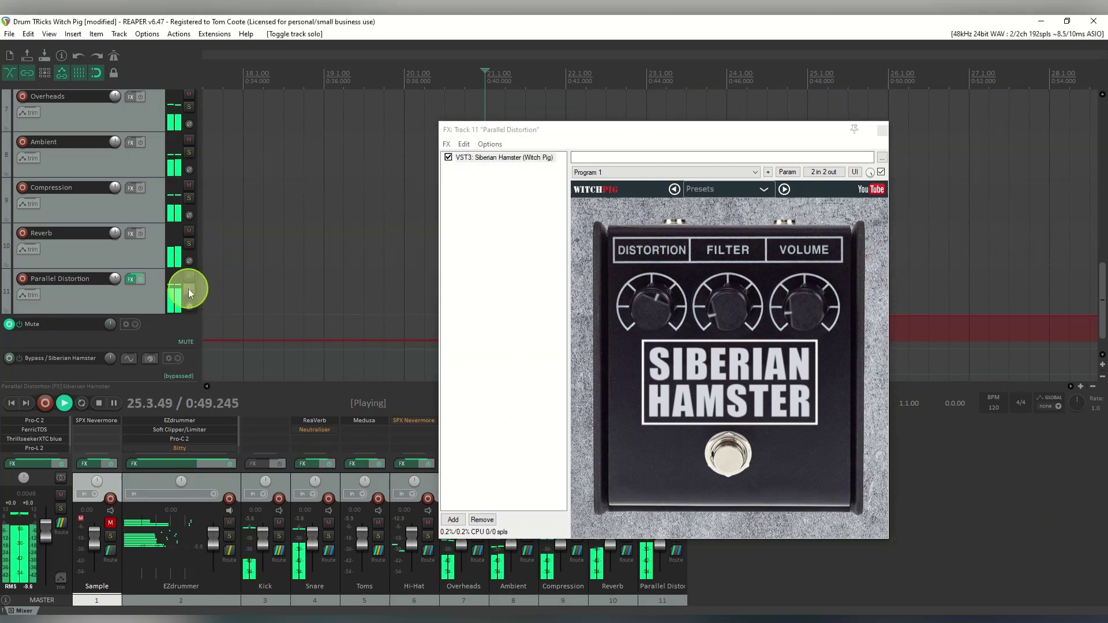
pyautogui.click(188, 289)
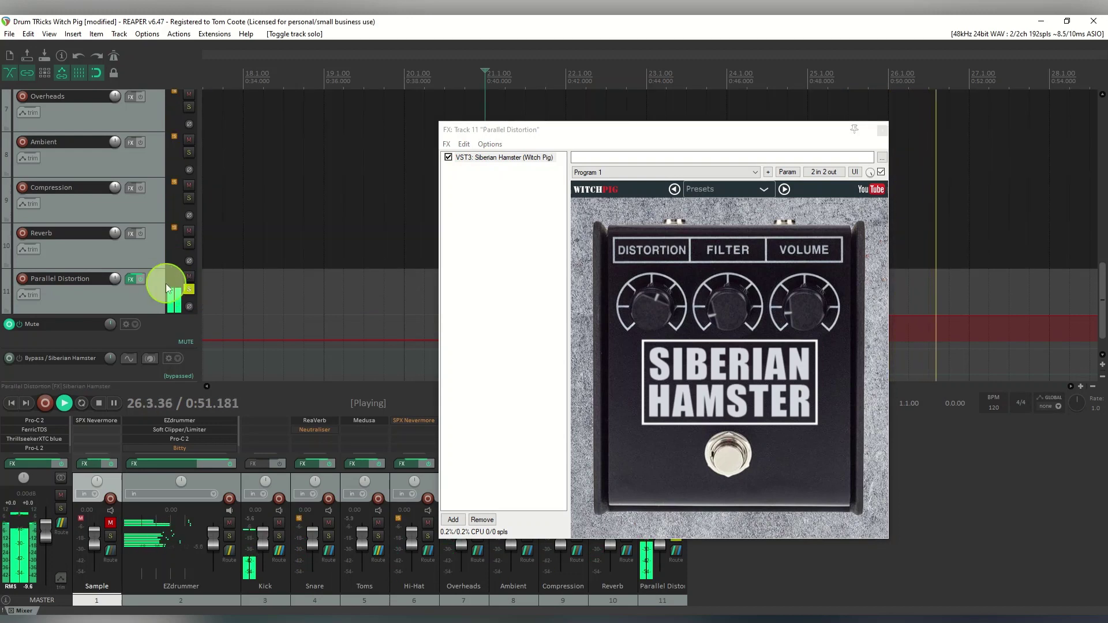
pyautogui.click(141, 280)
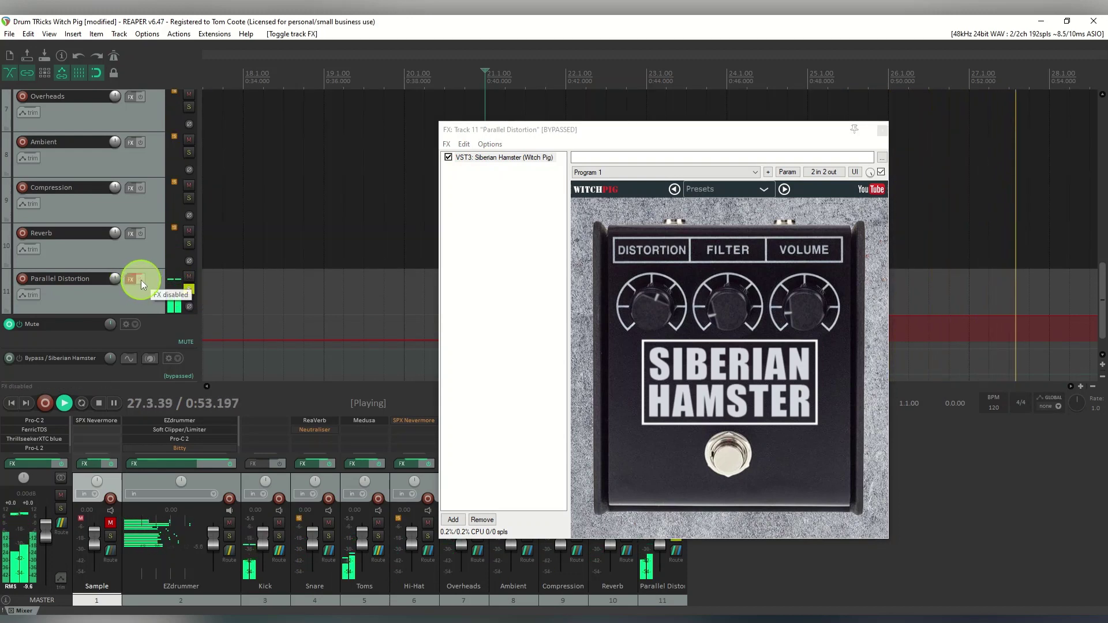
pyautogui.click(141, 280)
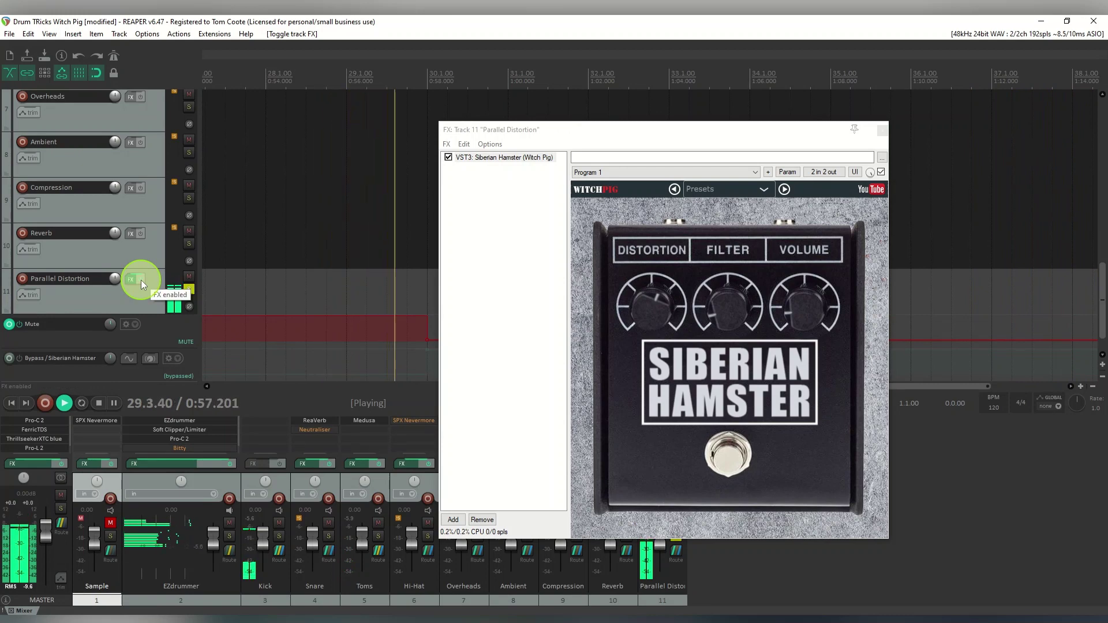
pyautogui.click(141, 280)
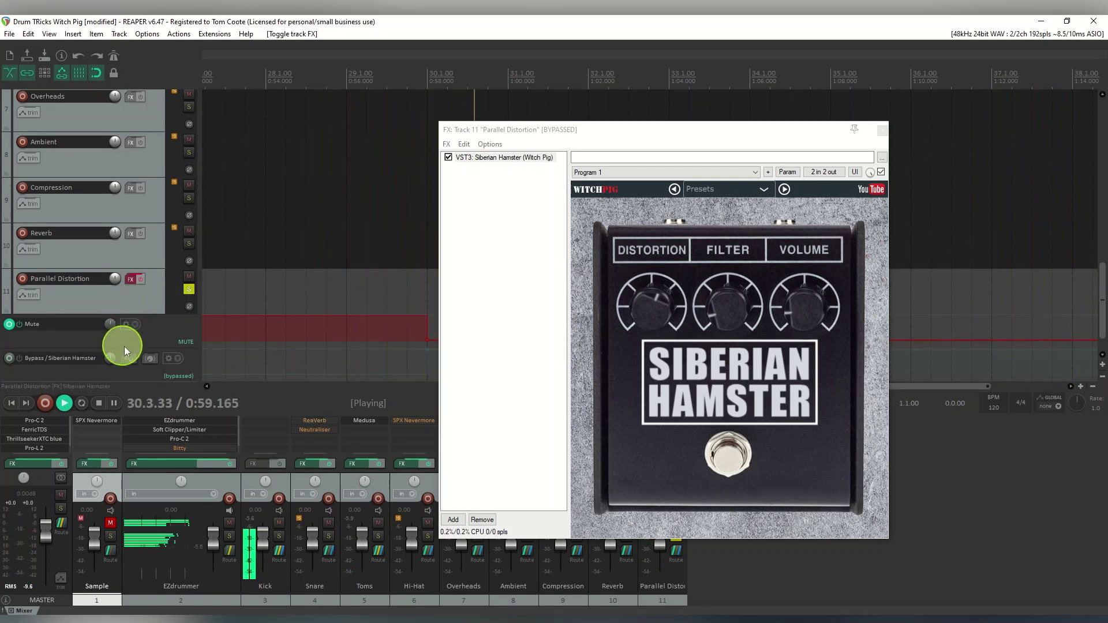
# - Stop playback, unsolo Parallel Distortion, re-enable its effects, and close its FX chain
pyautogui.click(98, 403)
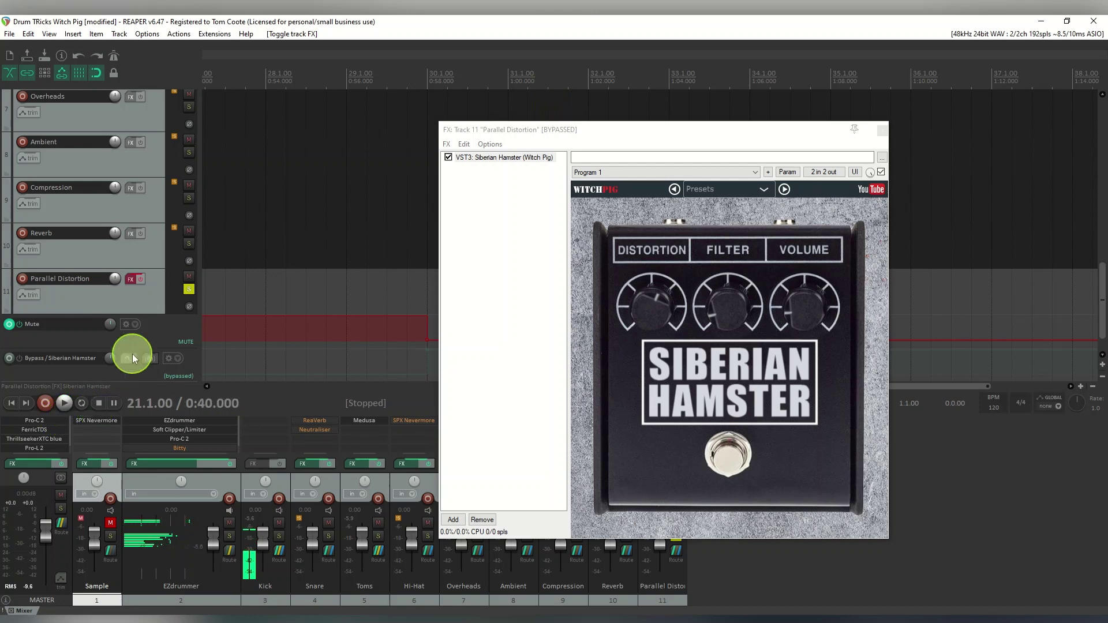
pyautogui.click(188, 289)
pyautogui.click(141, 279)
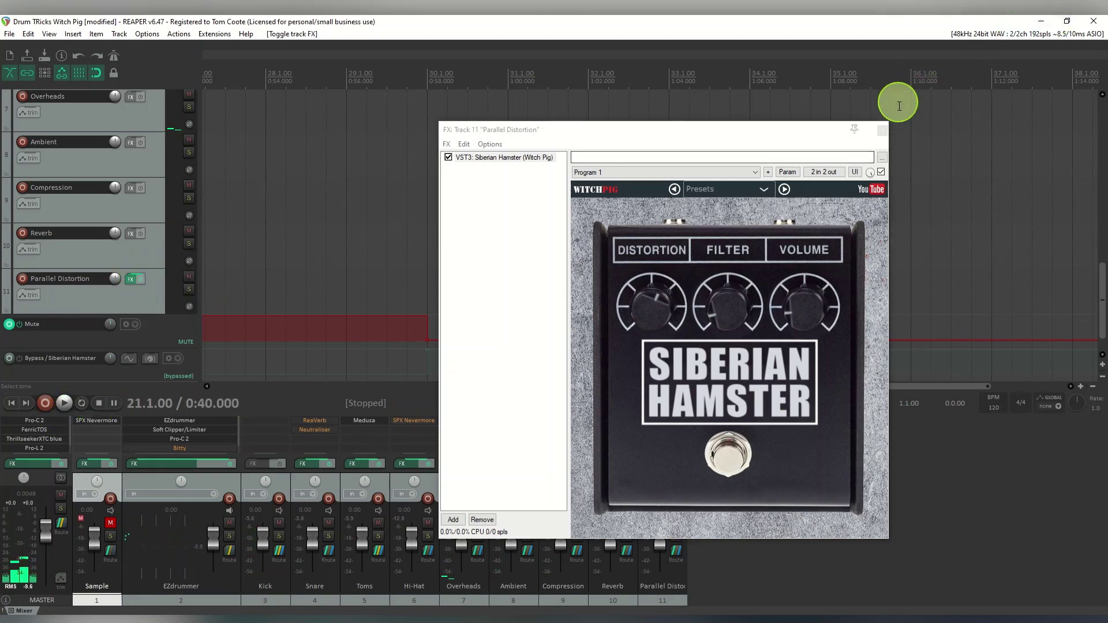
pyautogui.click(882, 132)
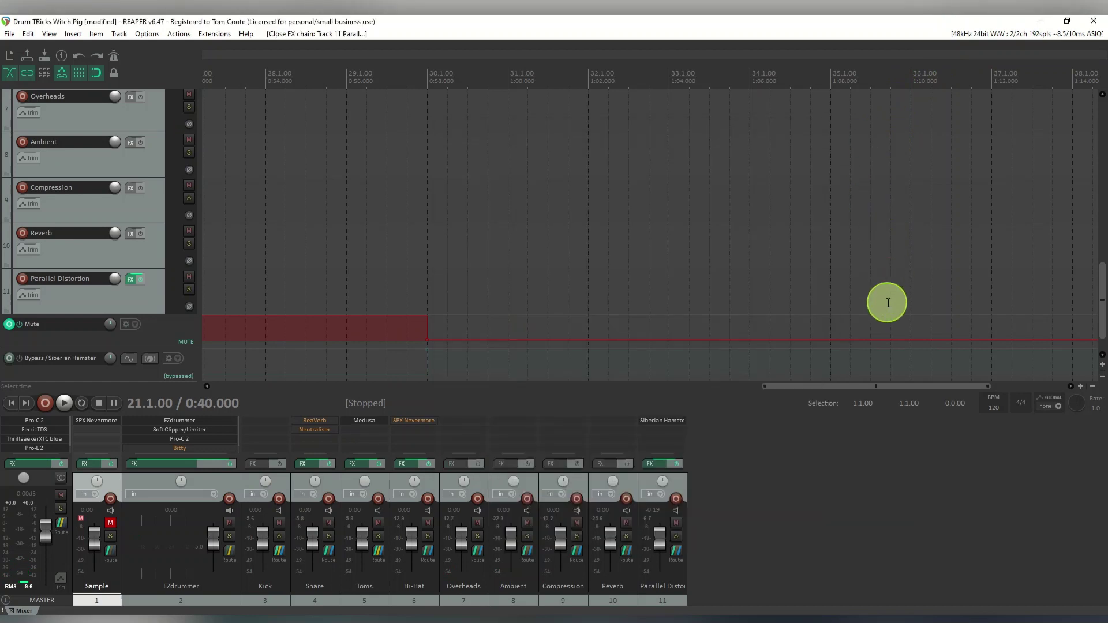
pyautogui.moveTo(820, 388); pyautogui.dragTo(269, 388)
pyautogui.moveTo(1101, 310); pyautogui.dragTo(1101, 127)
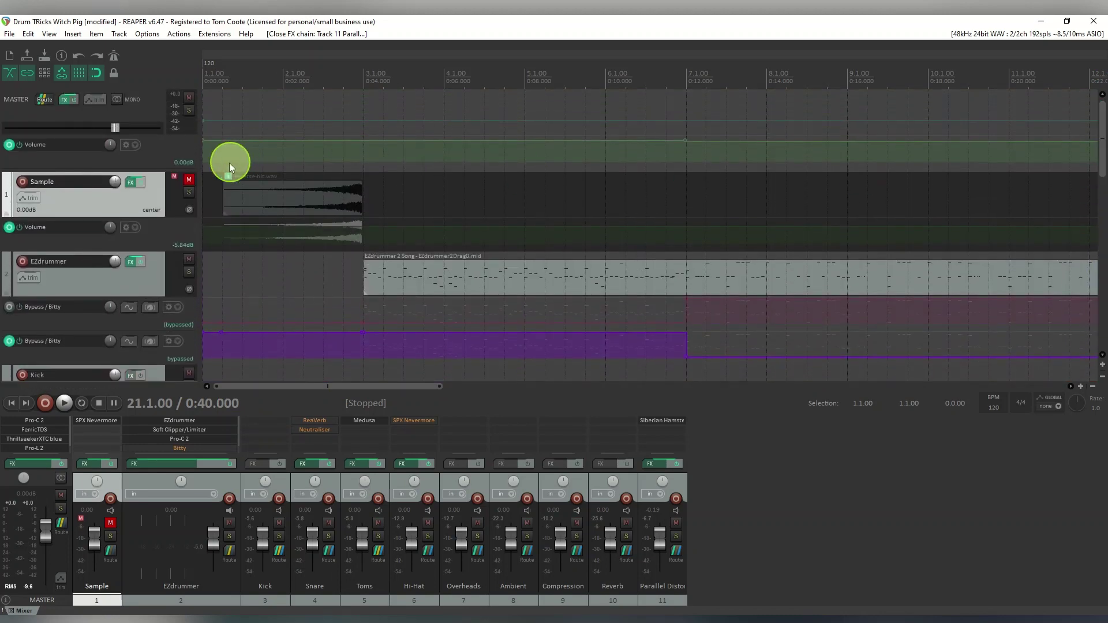
pyautogui.click(188, 181)
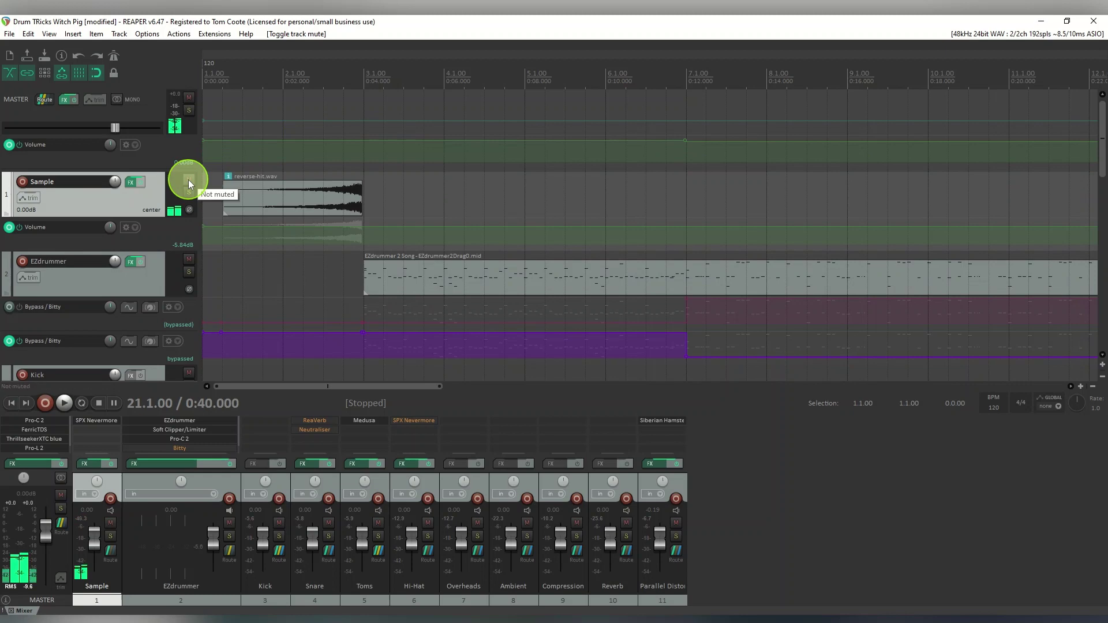
pyautogui.click(189, 181)
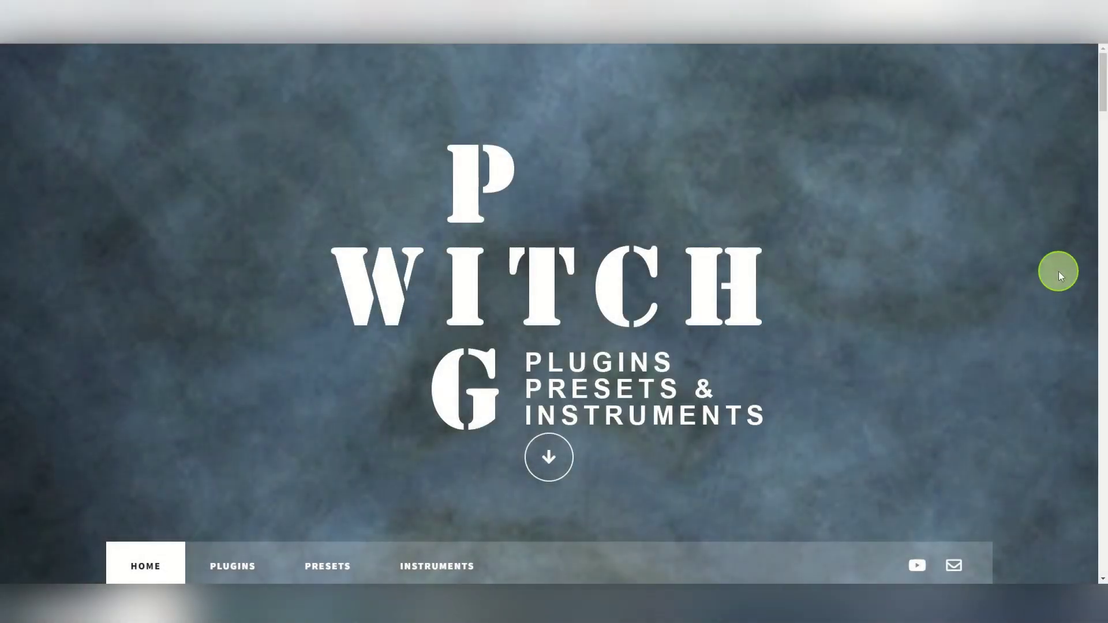
# - Browse the Witch Pig free plugins (Neutraliser, SPX Nevermore, Bitty, Siberian Hamster) and return to the top
pyautogui.scroll(-10, 1055, 241)
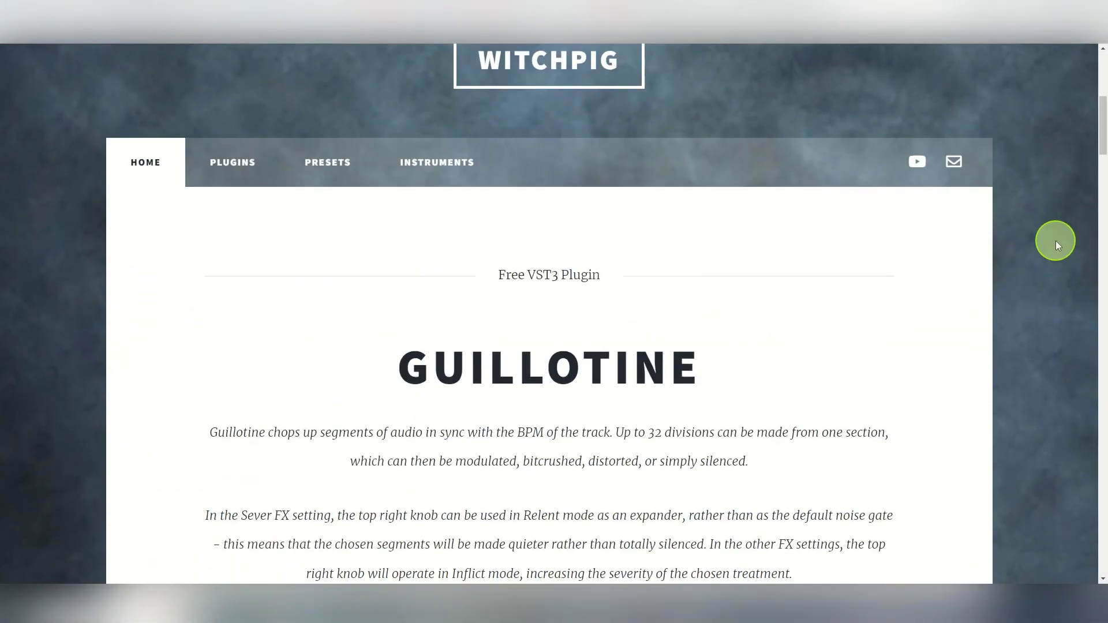
pyautogui.scroll(-12, 1055, 242)
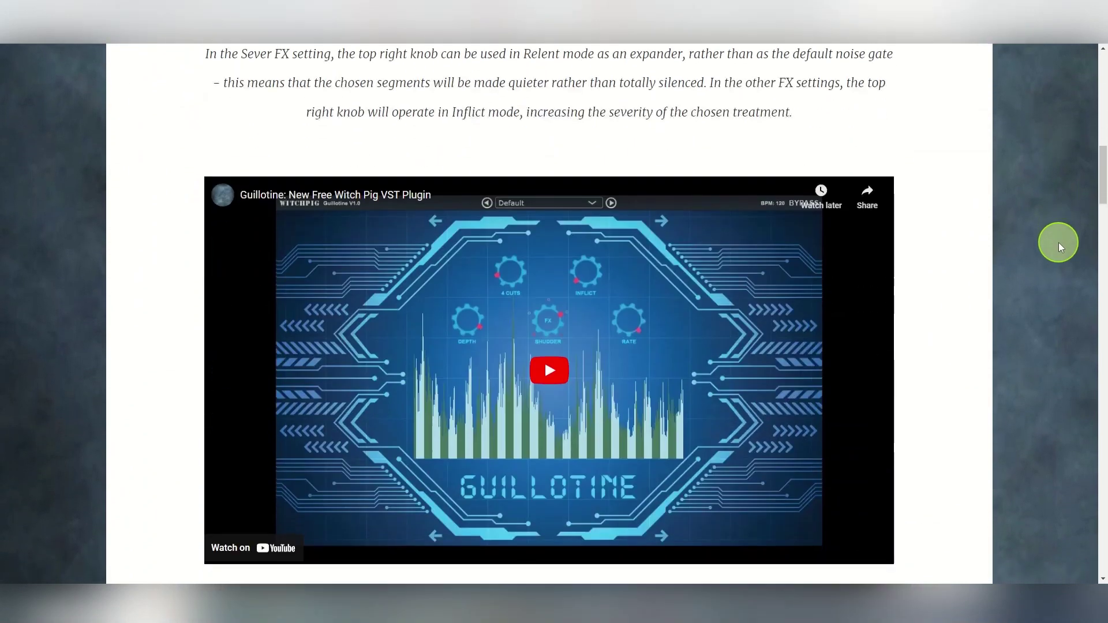
pyautogui.scroll(-4, 1064, 248)
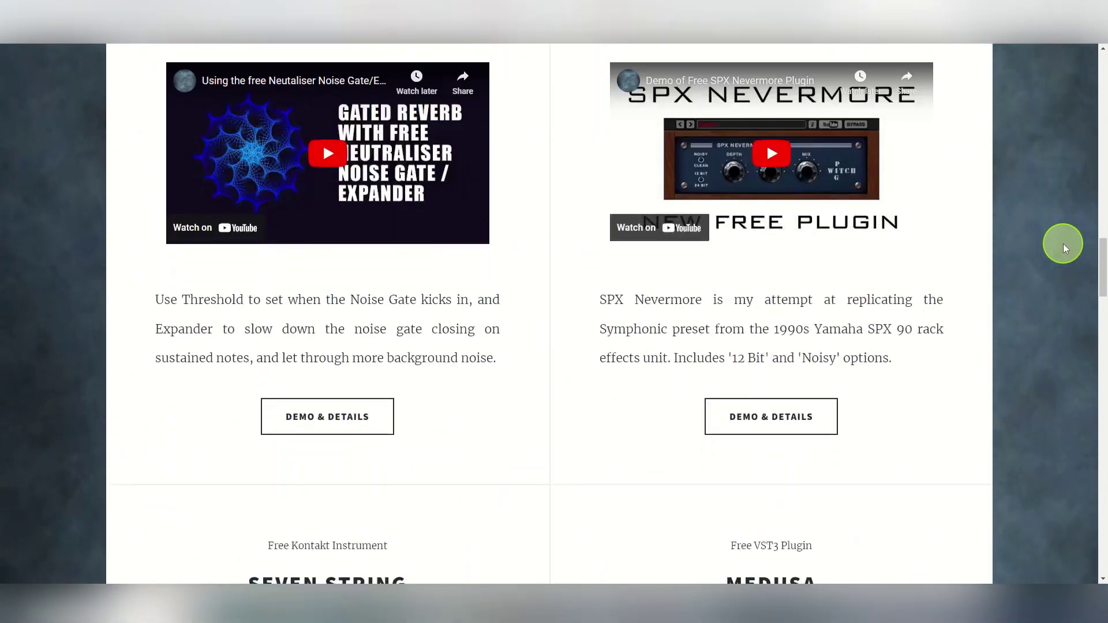
pyautogui.scroll(5, 1064, 244)
pyautogui.scroll(-11, 1064, 245)
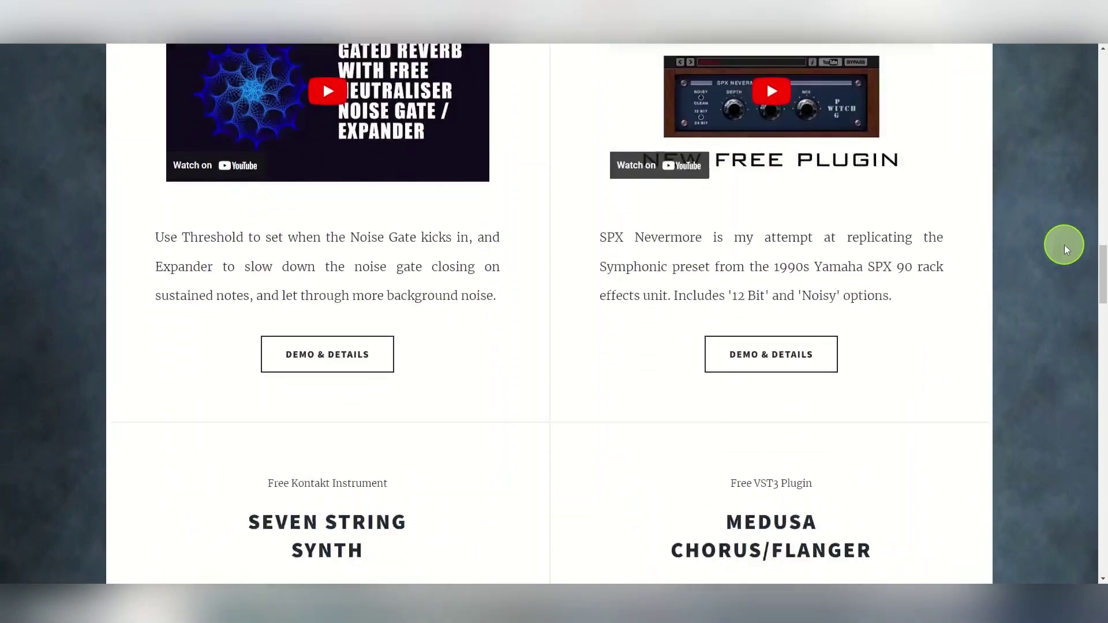
pyautogui.scroll(-7, 1064, 243)
pyautogui.scroll(-4, 1067, 243)
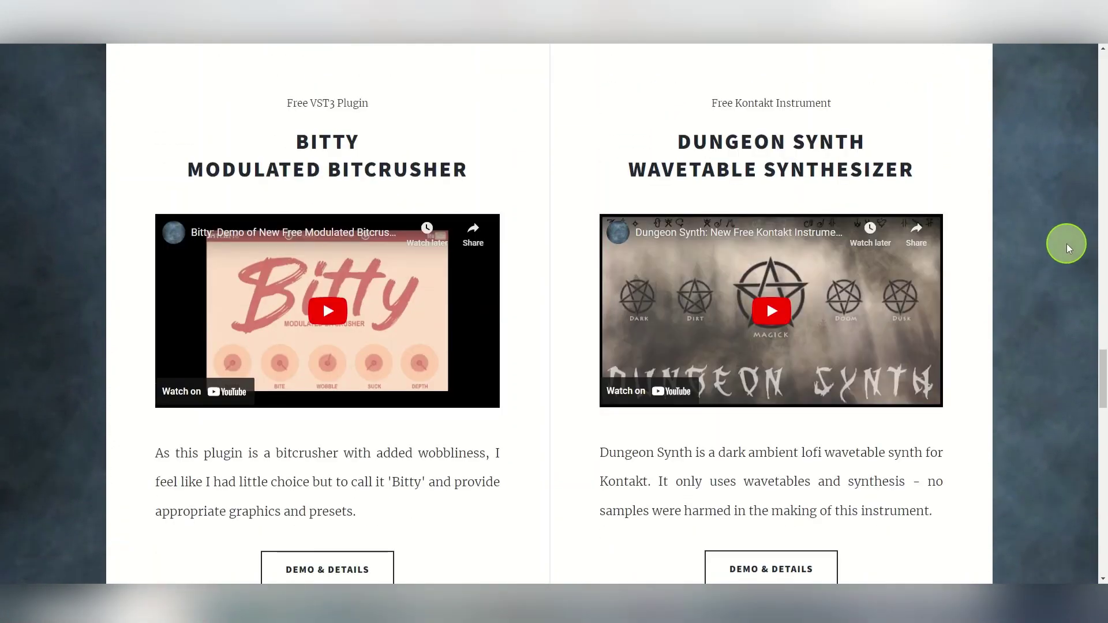
pyautogui.scroll(-9, 1068, 243)
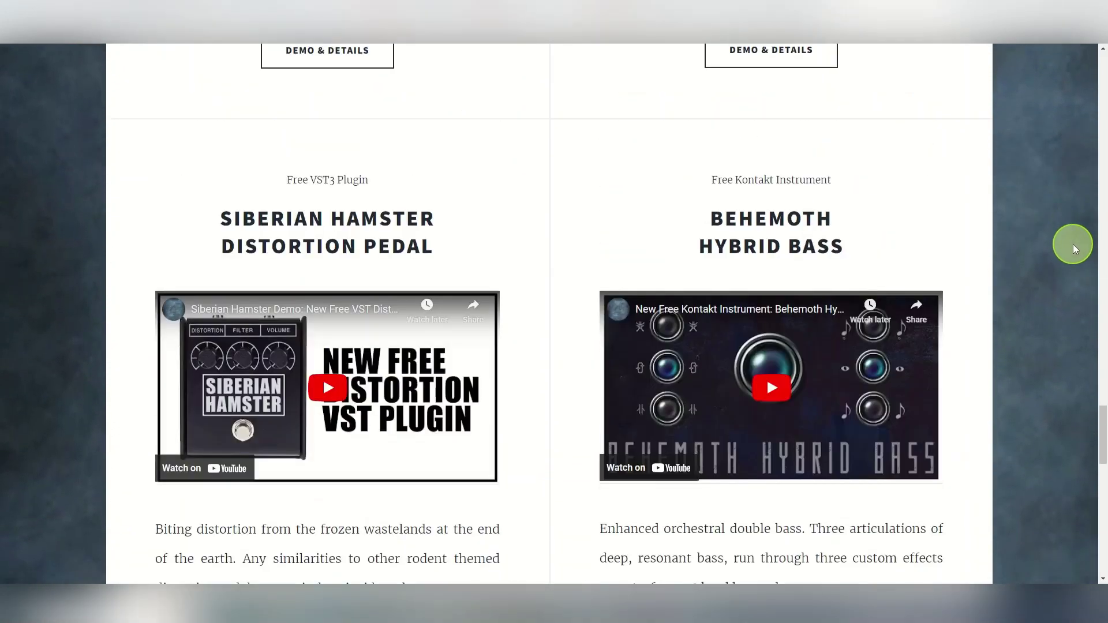
pyautogui.scroll(-9, 1072, 244)
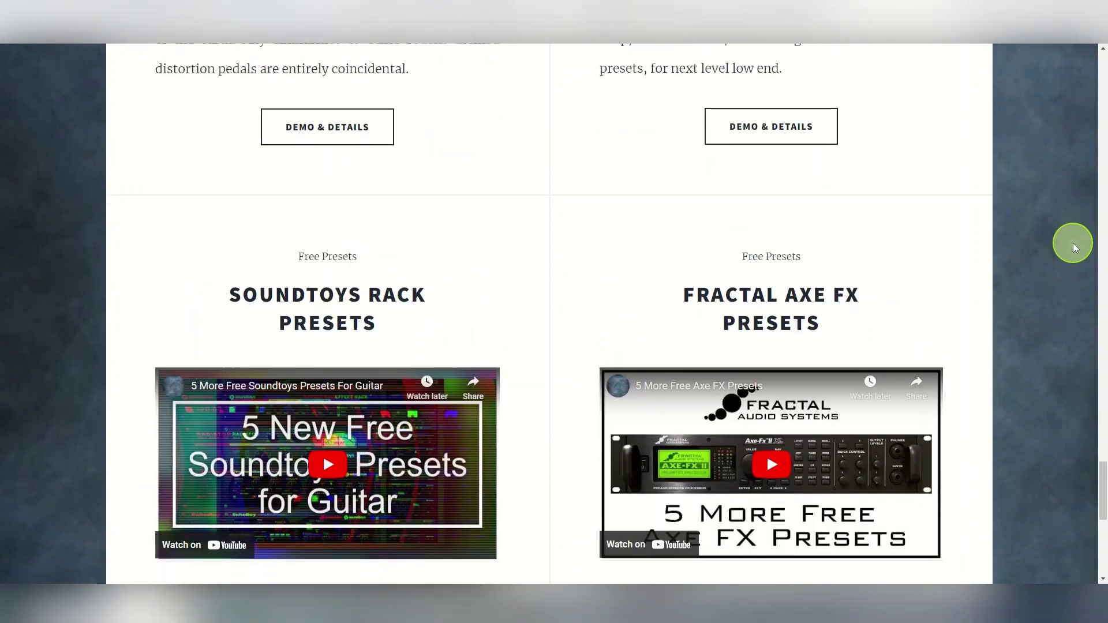
pyautogui.scroll(-4, 1072, 242)
pyautogui.scroll(18, 1076, 243)
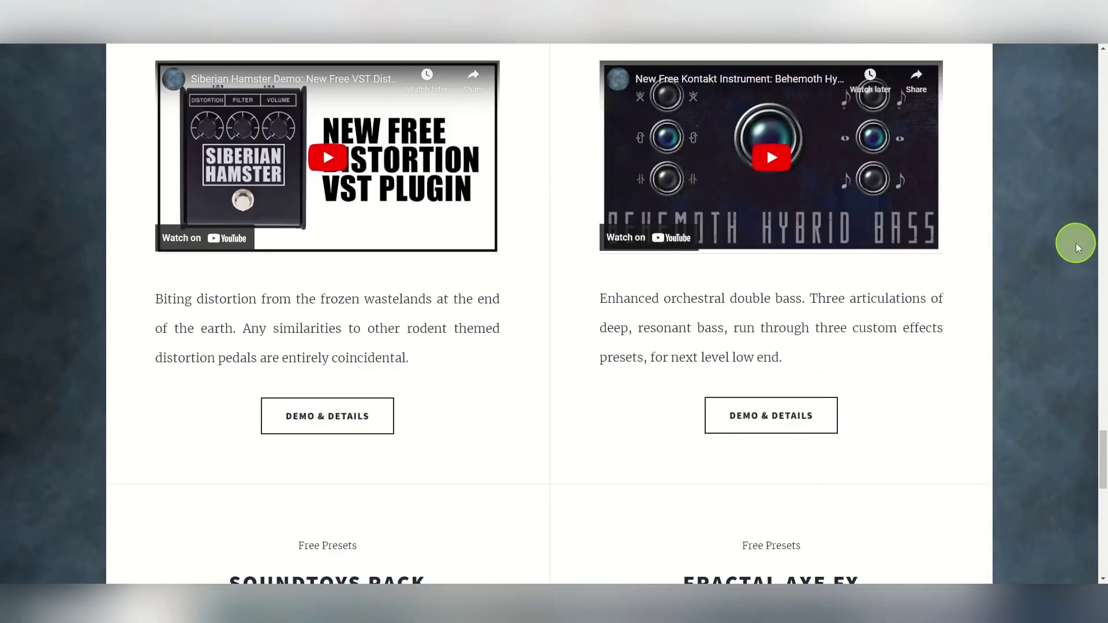
pyautogui.scroll(19, 1079, 244)
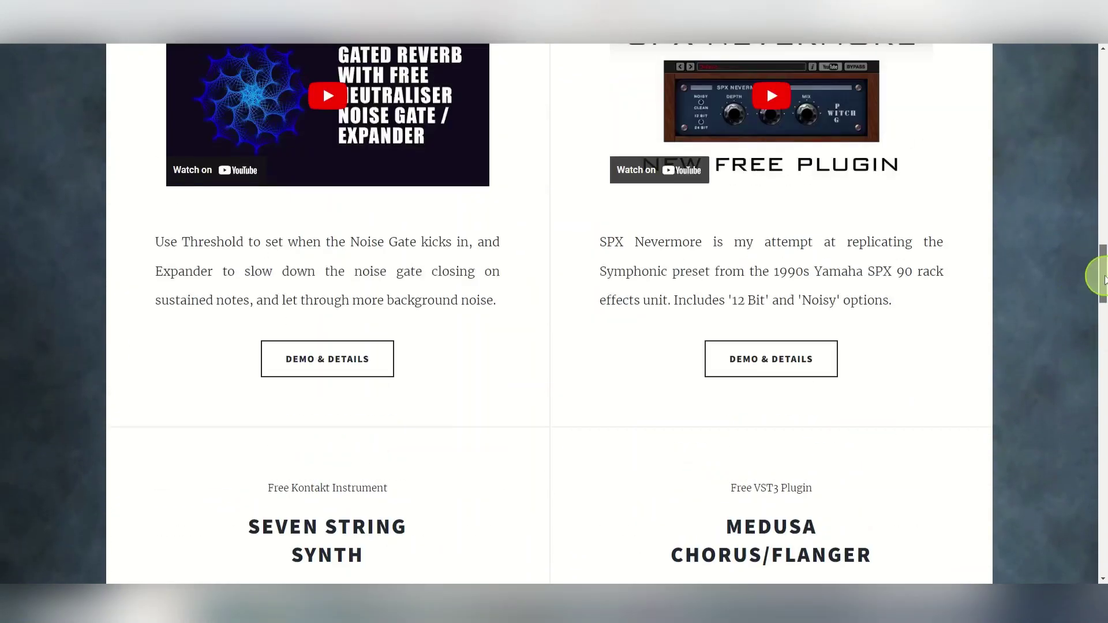
pyautogui.moveTo(1103, 274); pyautogui.dragTo(1105, 65)
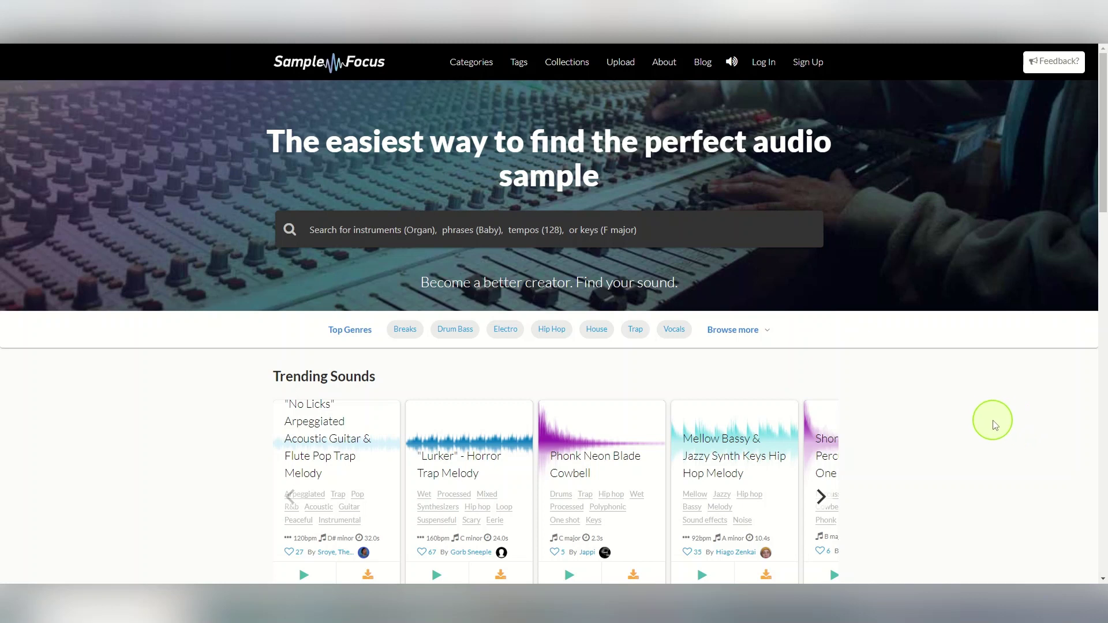
# - Scroll the Sample Focus home page to Trending and Latest Sounds, then bring up OBS Studio
pyautogui.scroll(-3, 998, 391)
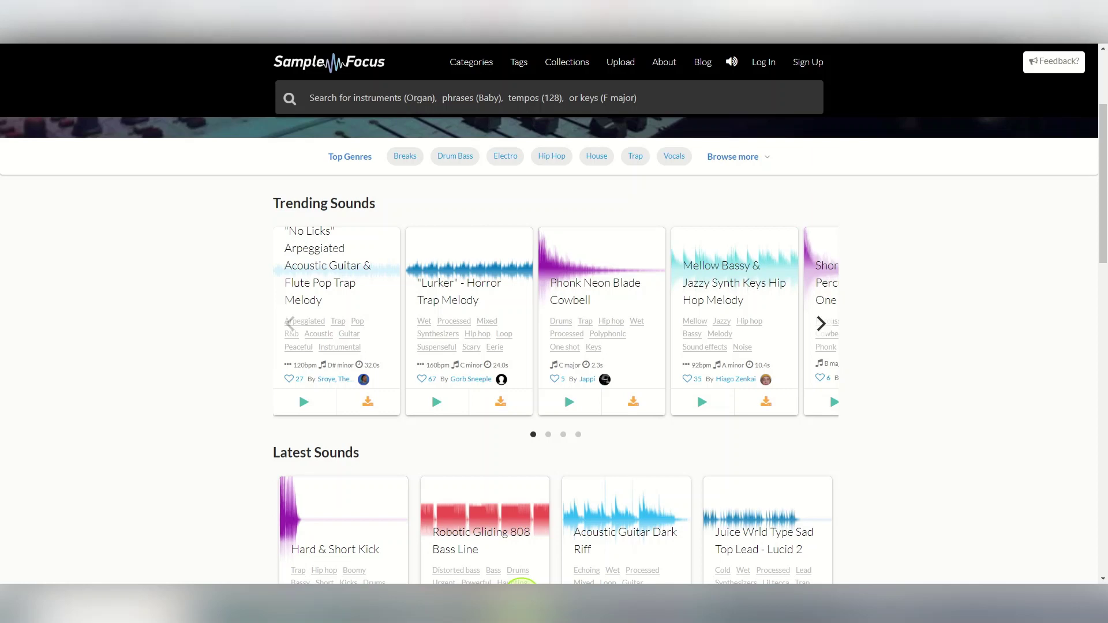
pyautogui.click(523, 597)
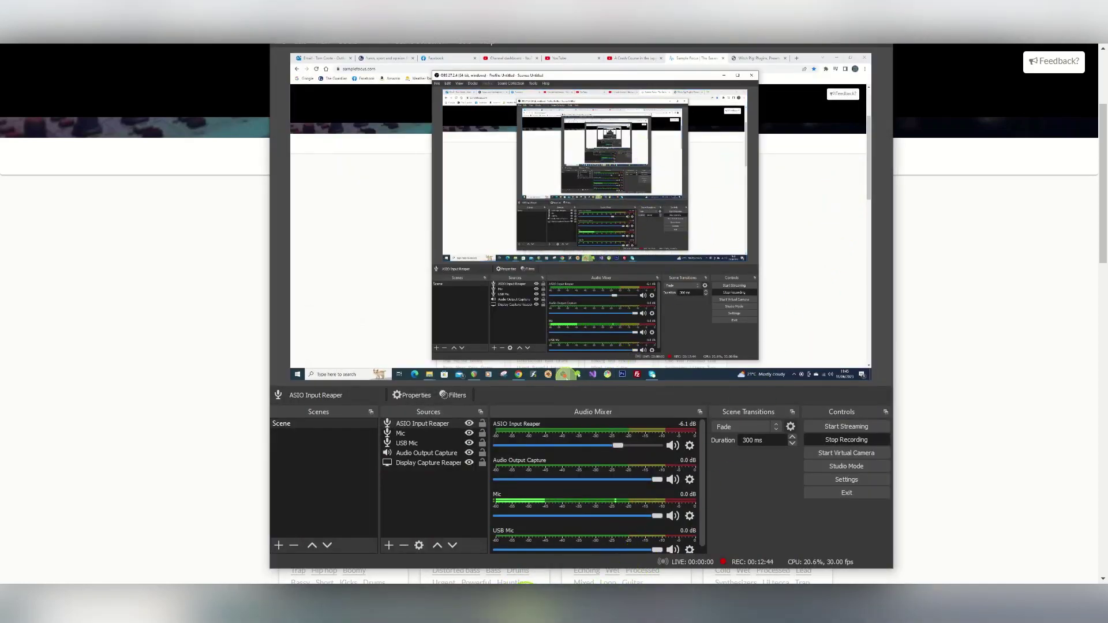
# - Minimize OBS Studio to bring the REAPER drum project back on screen
pyautogui.click(827, 40)
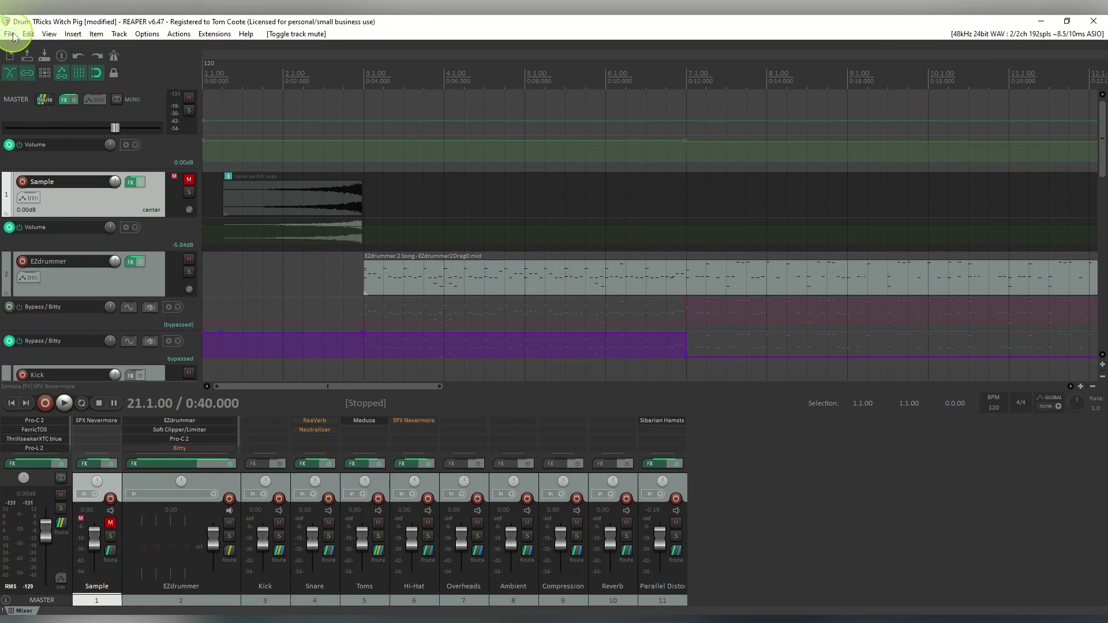
# - Open the Media Explorer and turn on x2 tempo matching for previews
pyautogui.click(49, 33)
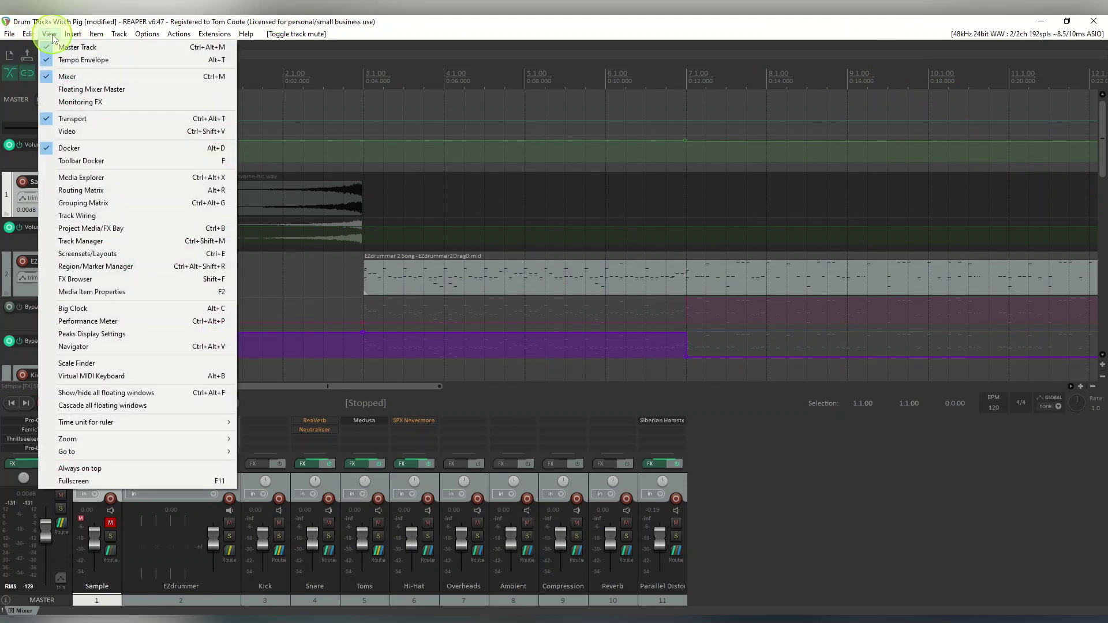
pyautogui.click(98, 182)
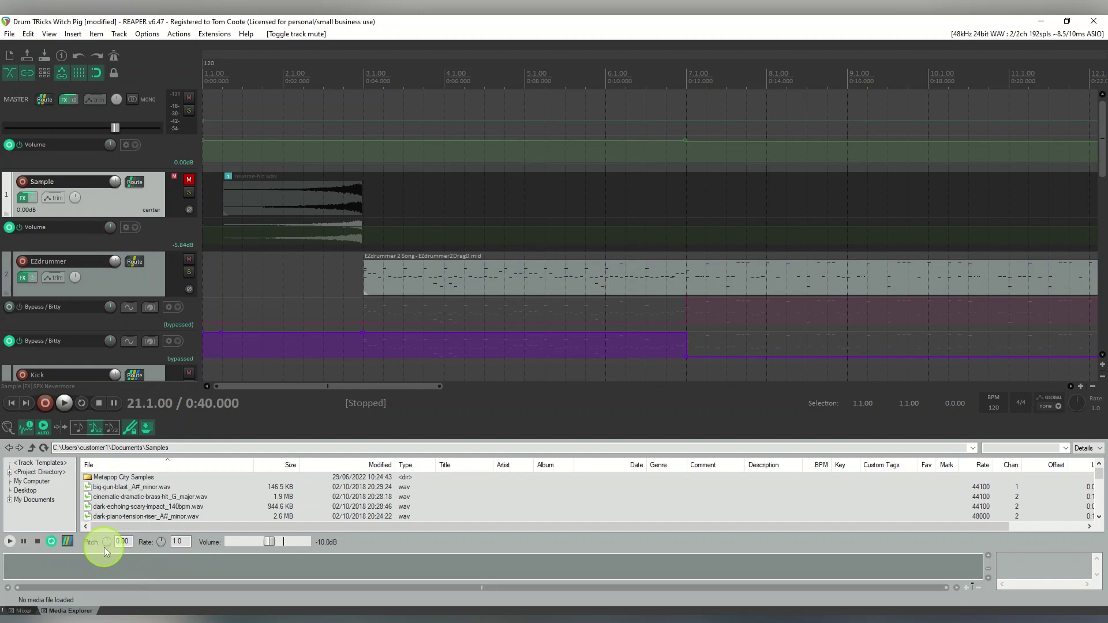
pyautogui.click(97, 432)
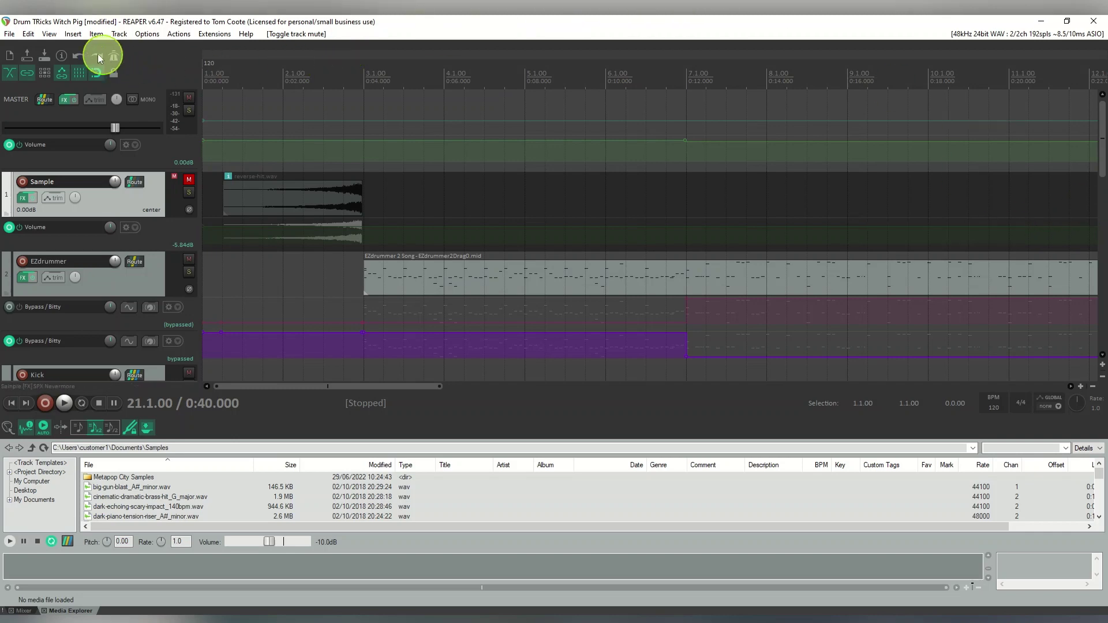
# - Close the Media Explorer, then unmute and solo the Sample track
pyautogui.click(49, 34)
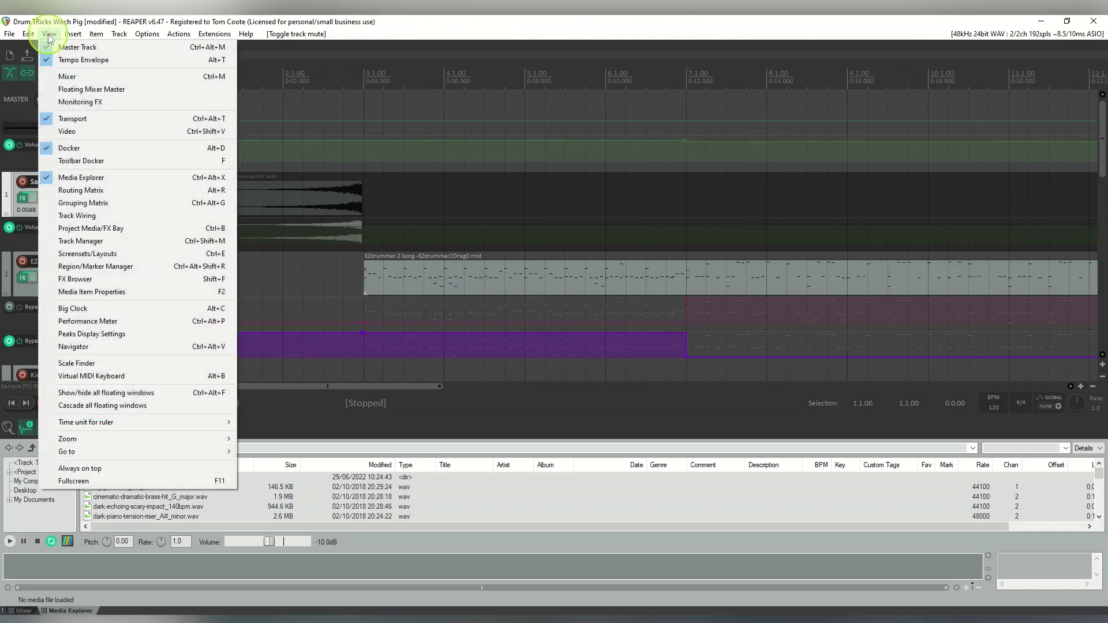
pyautogui.click(75, 177)
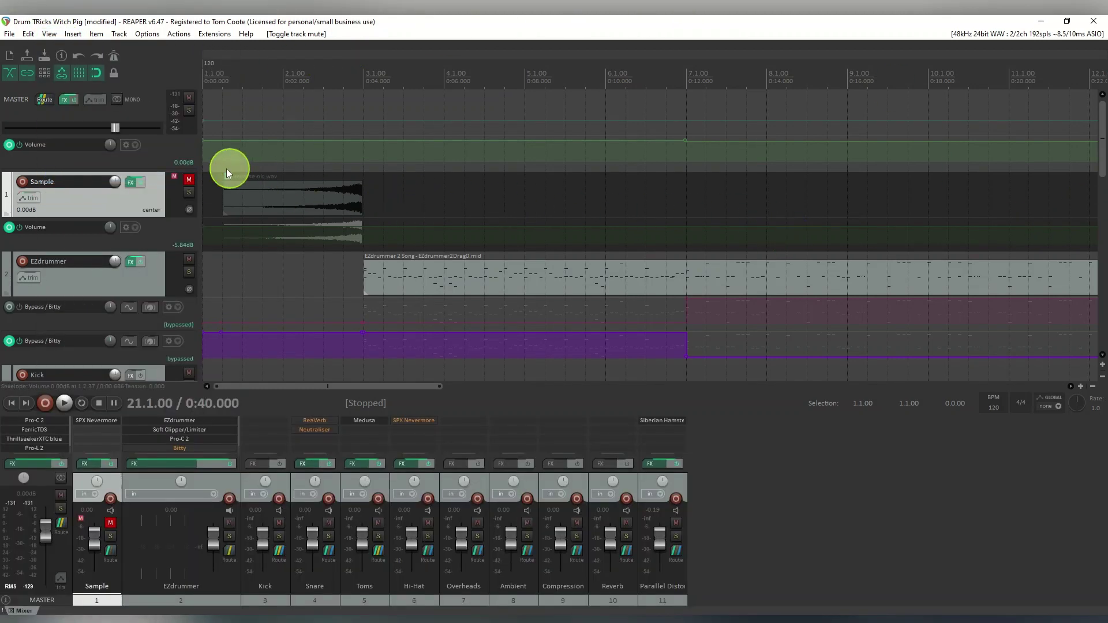
pyautogui.click(189, 180)
pyautogui.click(189, 192)
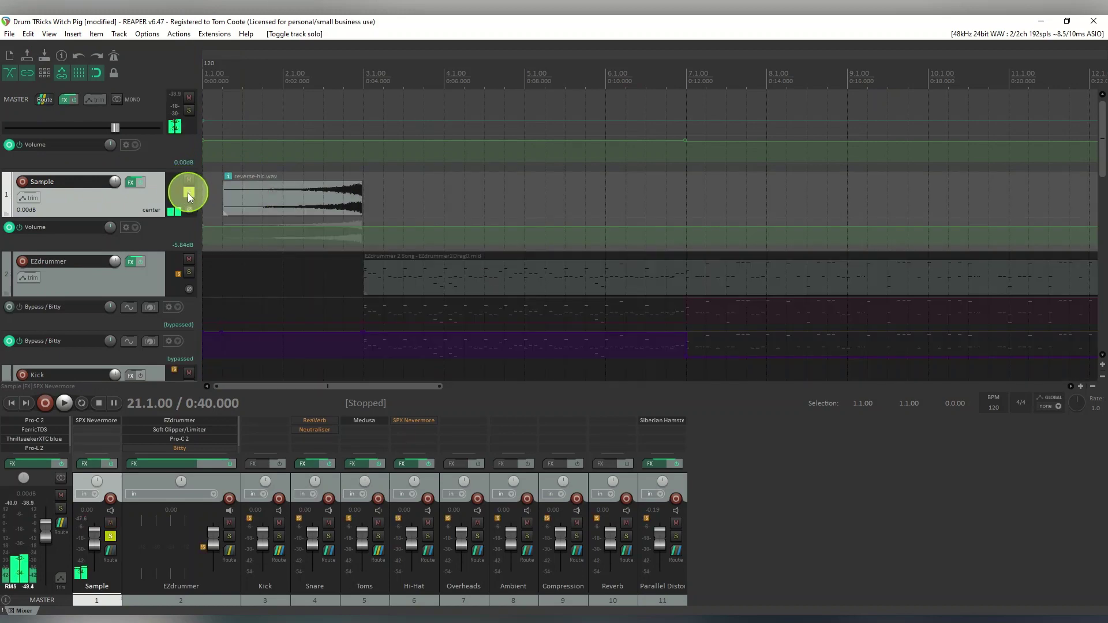
# - Bypass the Sample track's effects, open its FX chain, and play from the start to hear it dry
pyautogui.keyDown('ctrl'); pyautogui.click(130, 185); pyautogui.keyUp('ctrl')
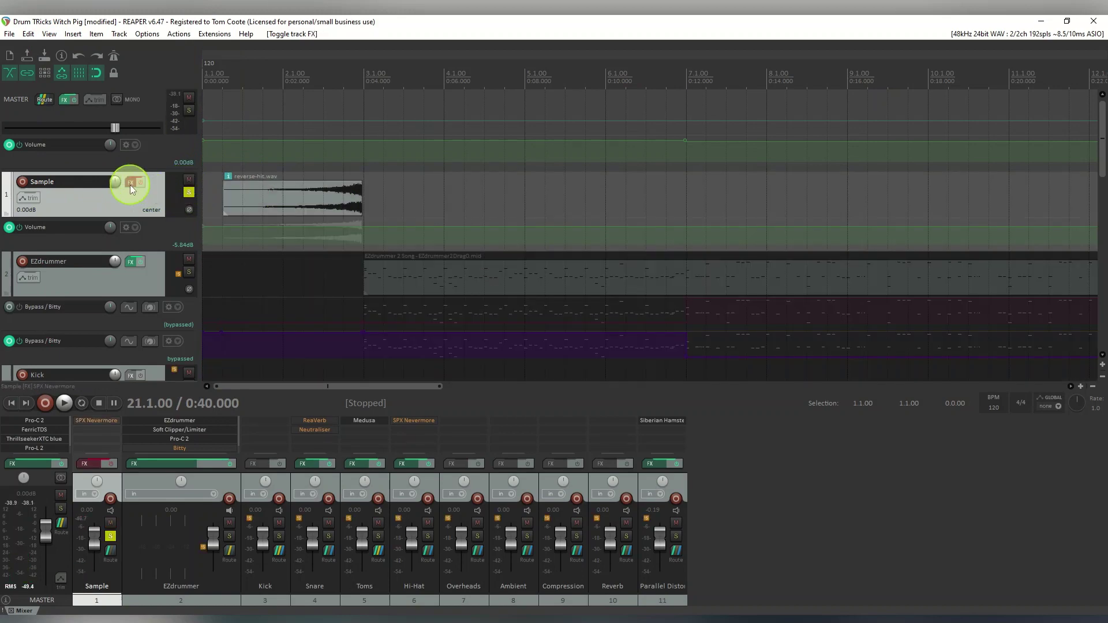
pyautogui.click(129, 185)
pyautogui.moveTo(544, 185); pyautogui.dragTo(683, 306)
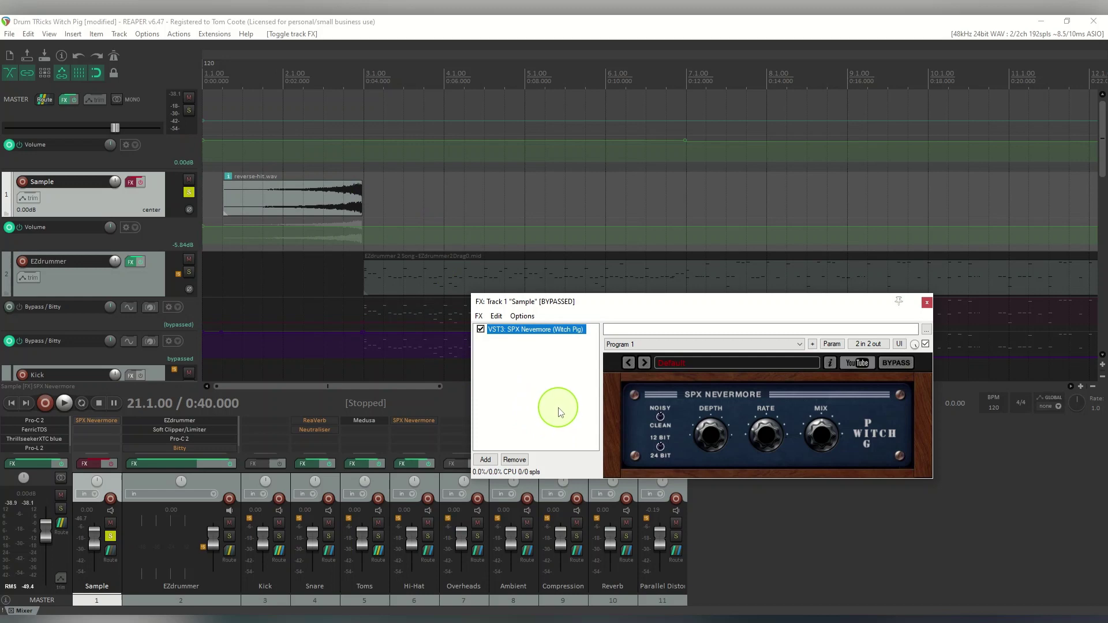
pyautogui.click(205, 79)
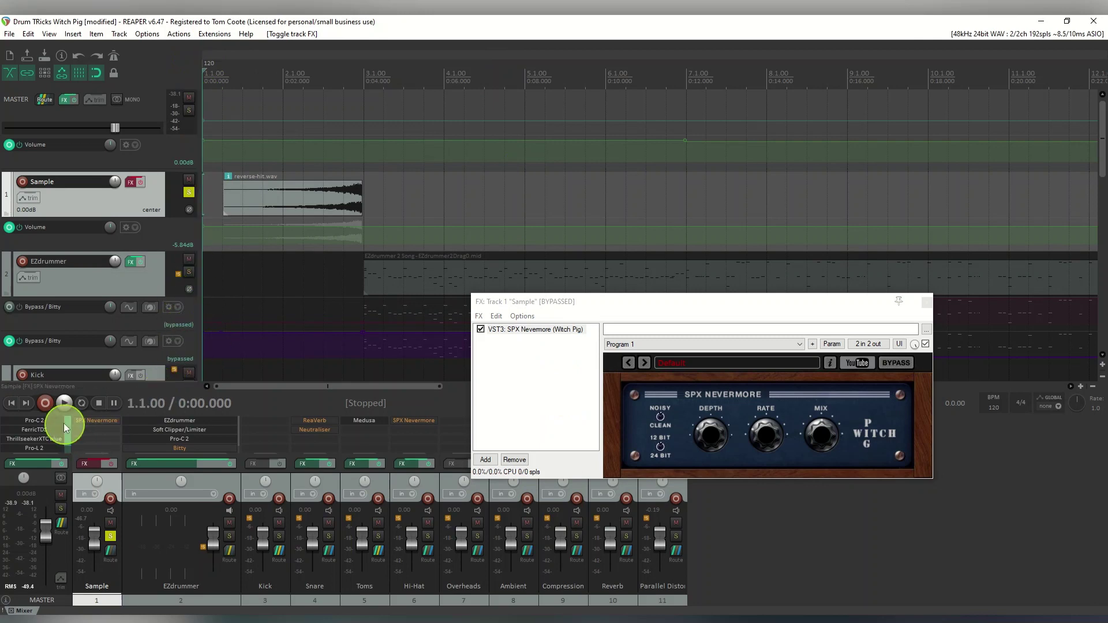
pyautogui.click(65, 403)
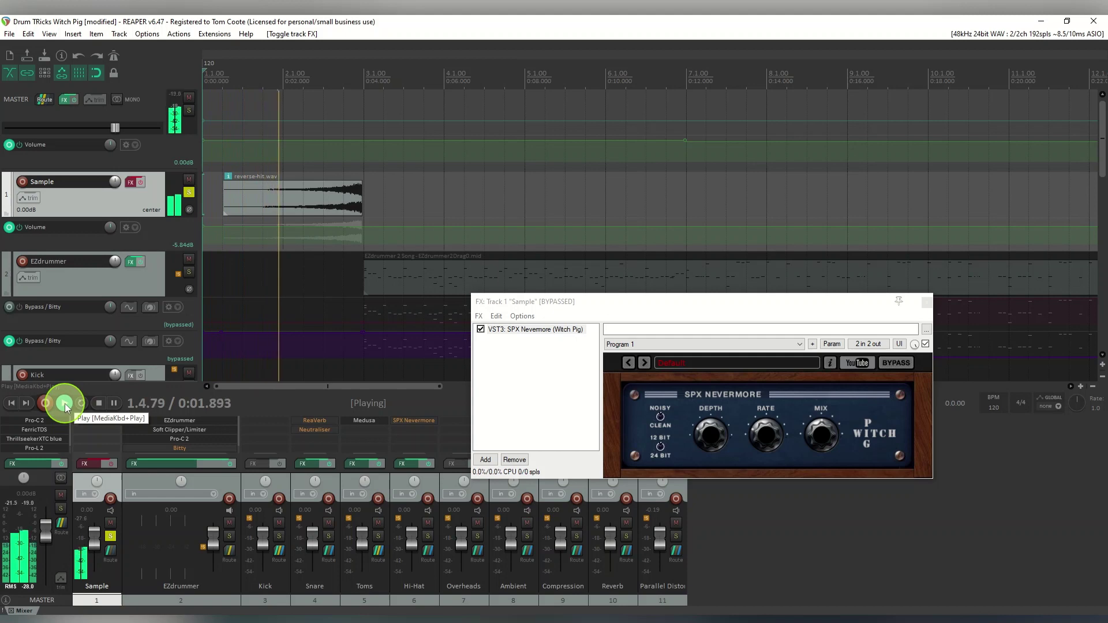
pyautogui.click(99, 403)
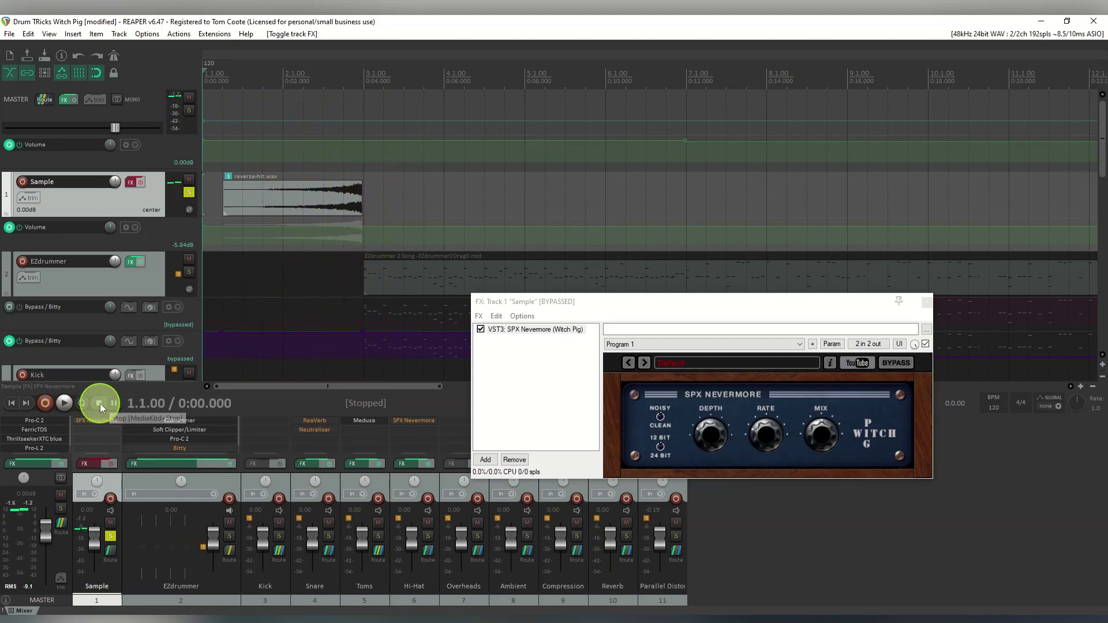
# - Re-enable SPX Nevermore and audition it, then unsolo Sample and close its FX window
pyautogui.click(143, 182)
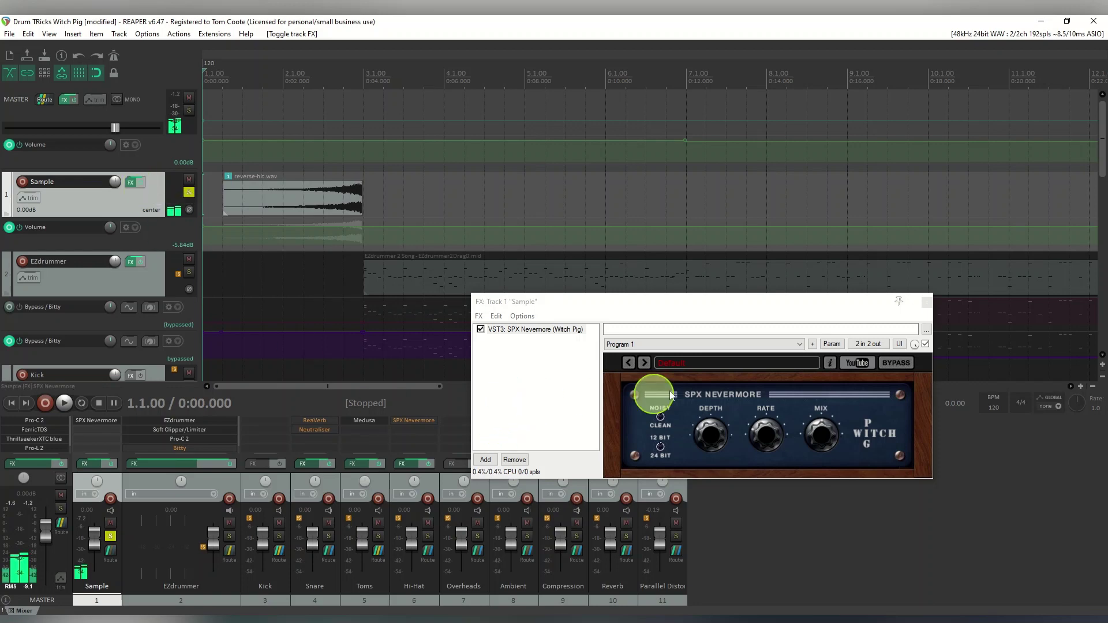
pyautogui.click(64, 405)
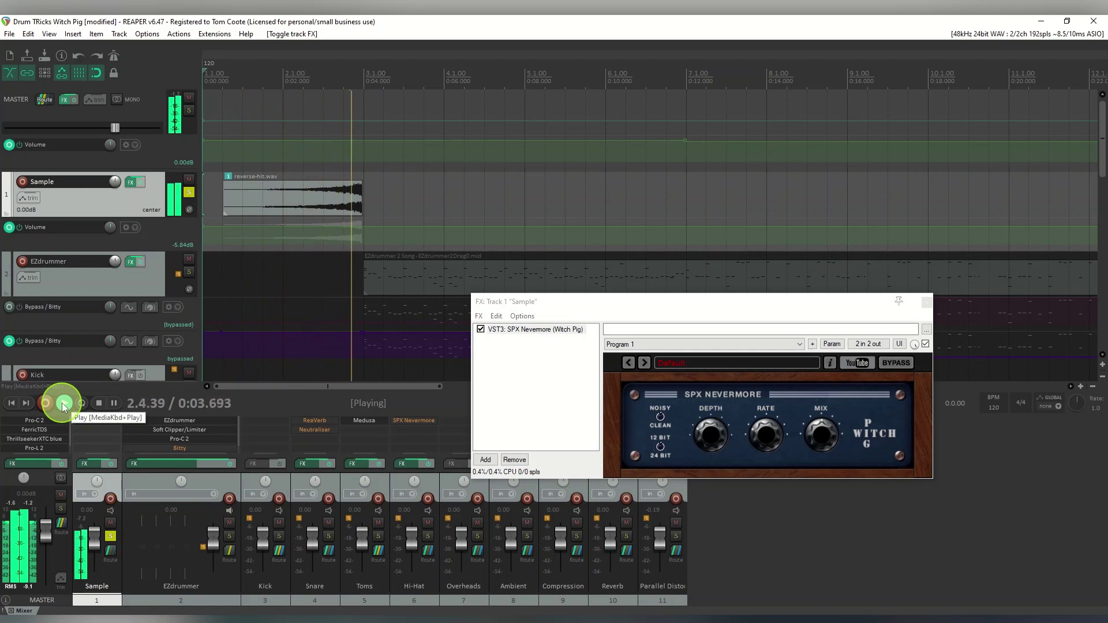
pyautogui.click(99, 403)
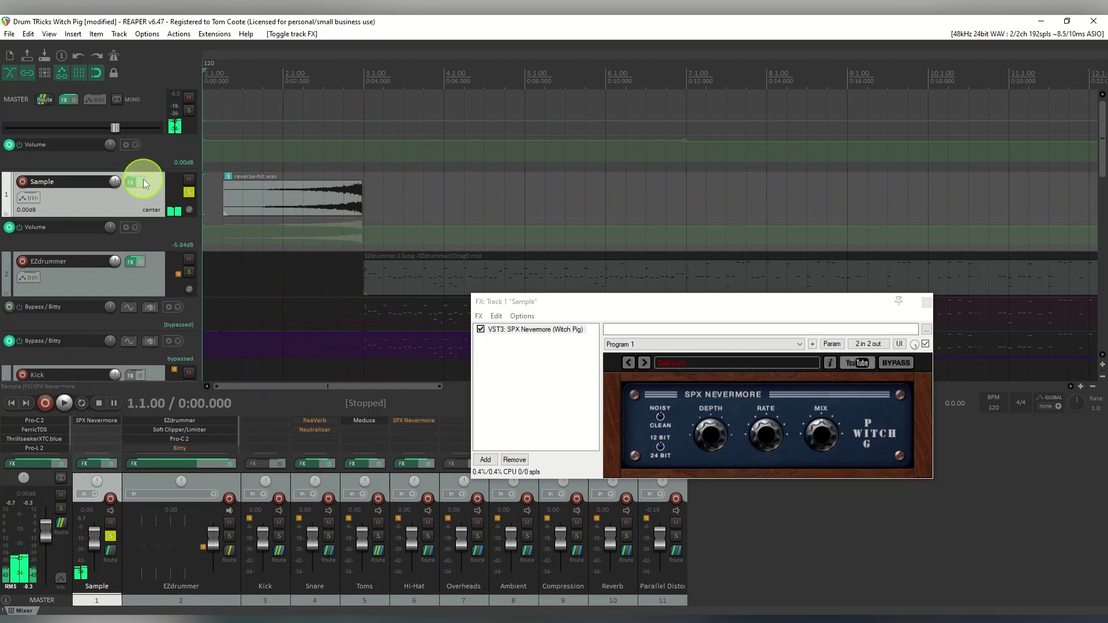
pyautogui.click(188, 192)
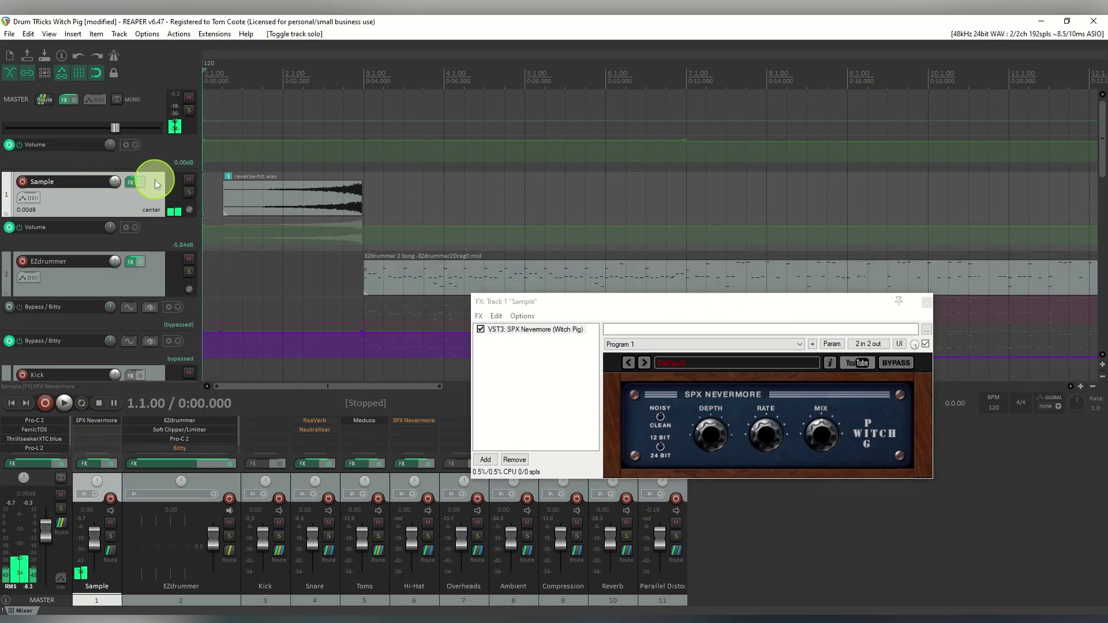
pyautogui.click(925, 304)
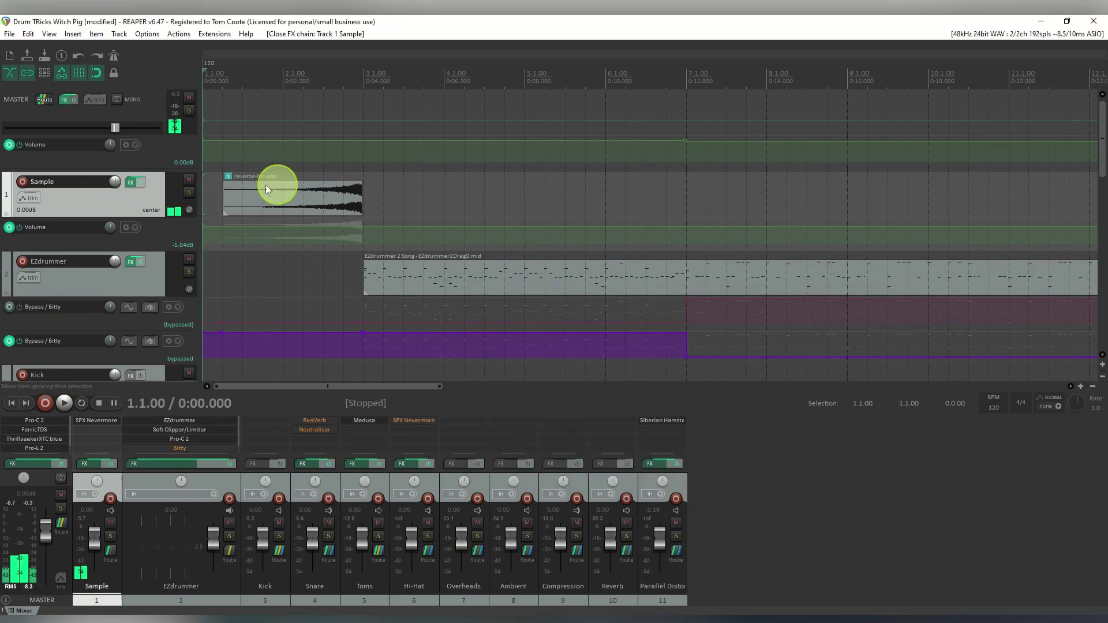
# - Bypass the Sample track's effects, scroll the timeline, and return to the project start
pyautogui.click(140, 181)
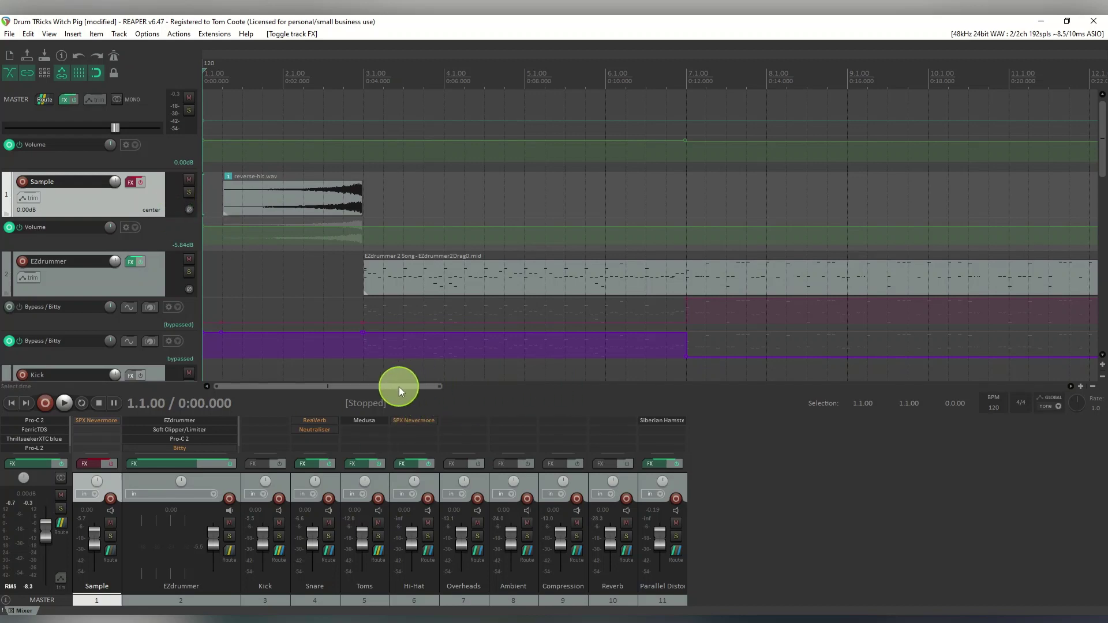
pyautogui.moveTo(399, 387); pyautogui.dragTo(822, 410)
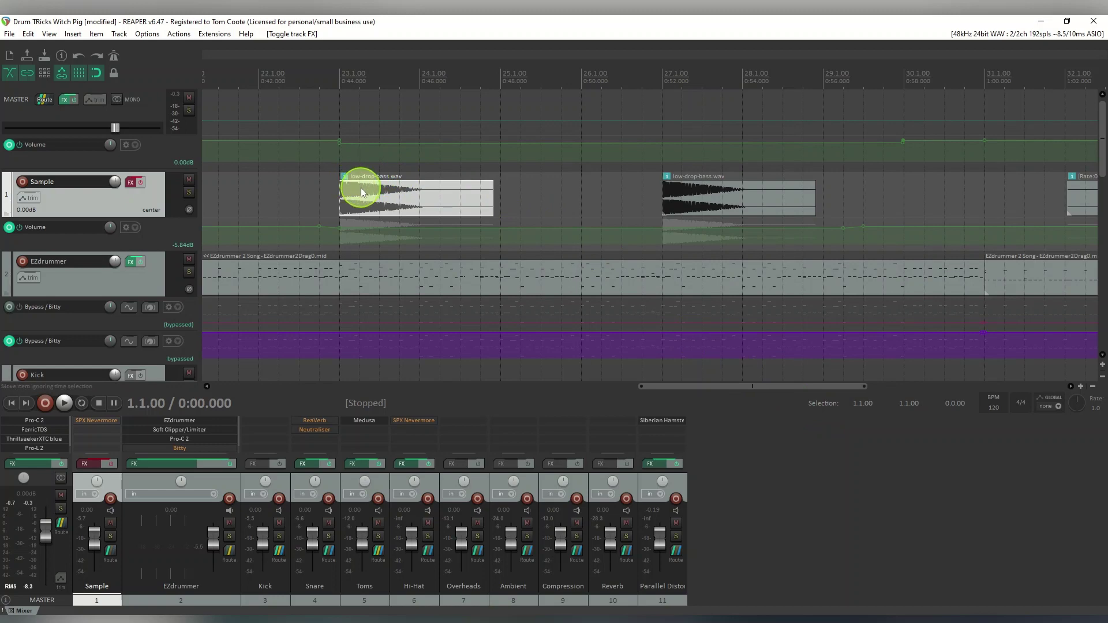
pyautogui.moveTo(735, 383); pyautogui.dragTo(885, 403)
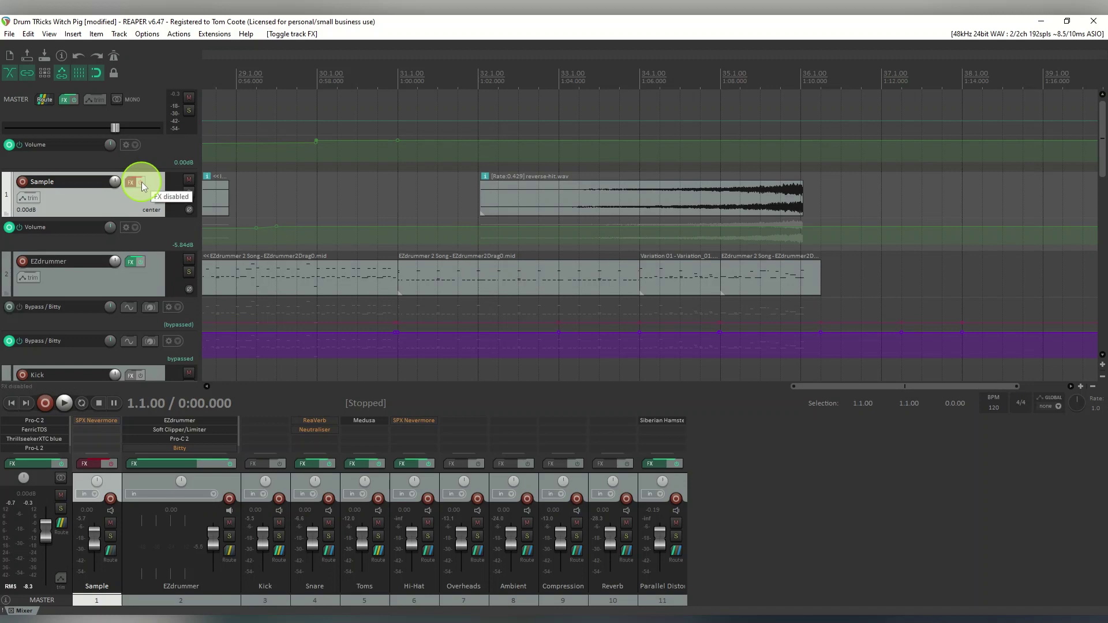
pyautogui.click(10, 403)
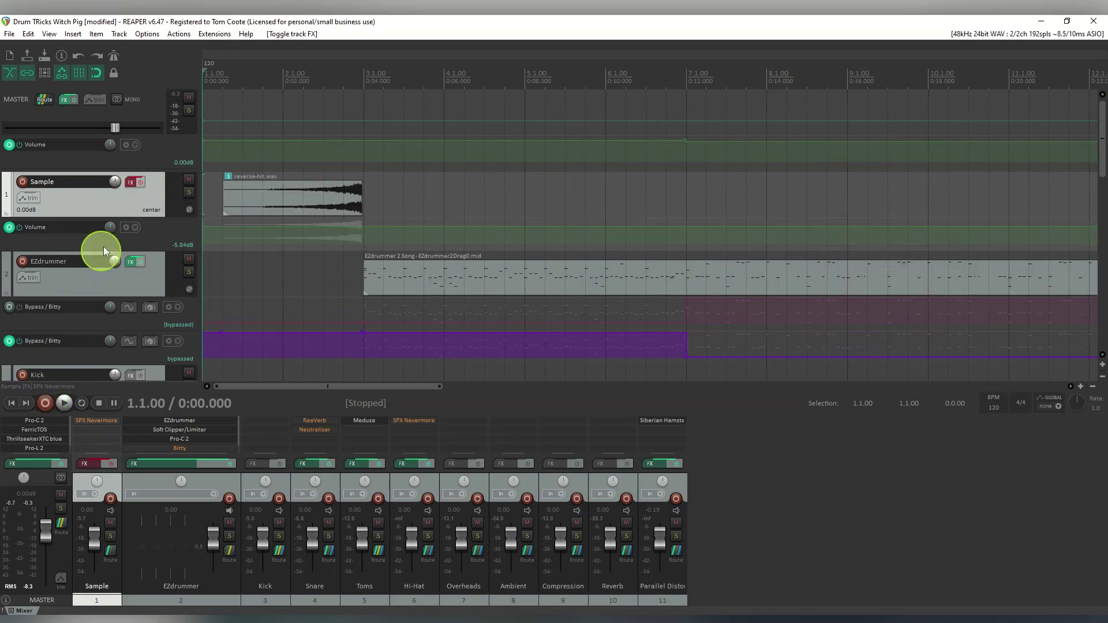
# - Toggle the Sample track's effects back on and open its FX chain showing SPX Nevermore
pyautogui.click(137, 182)
pyautogui.scroll(-1, 1104, 168)
pyautogui.moveTo(1104, 167); pyautogui.dragTo(1102, 120)
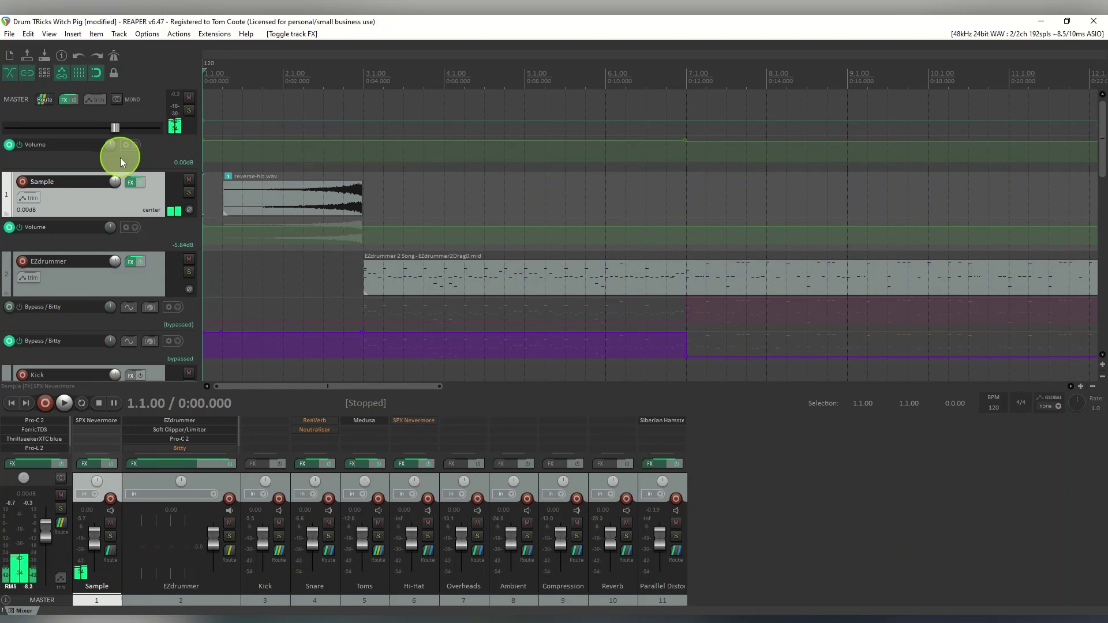
pyautogui.click(138, 183)
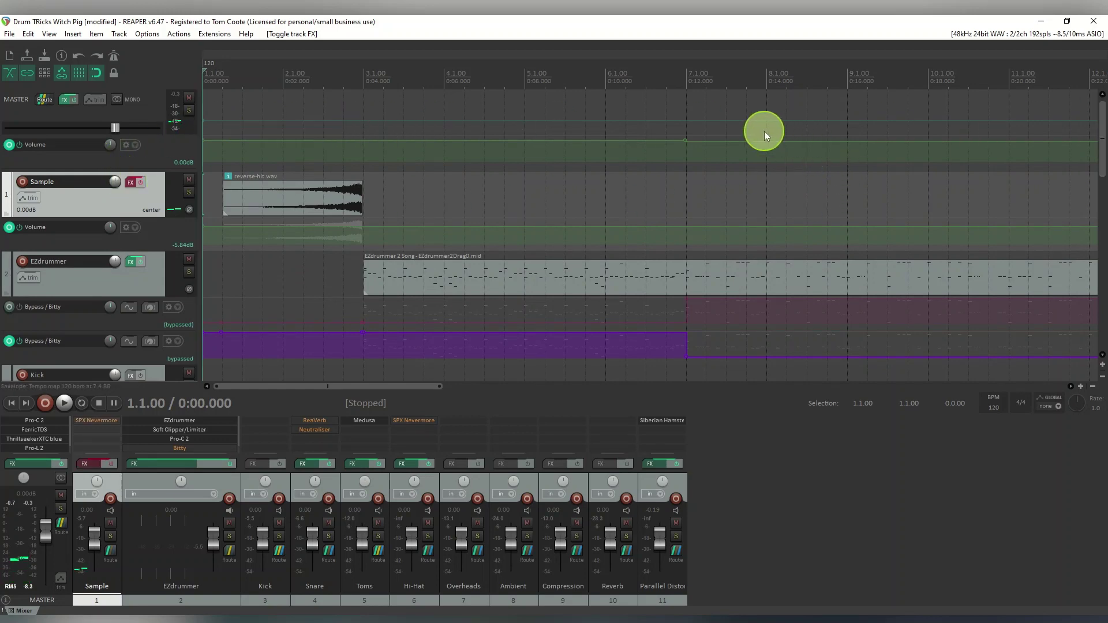
pyautogui.click(140, 185)
pyautogui.click(130, 184)
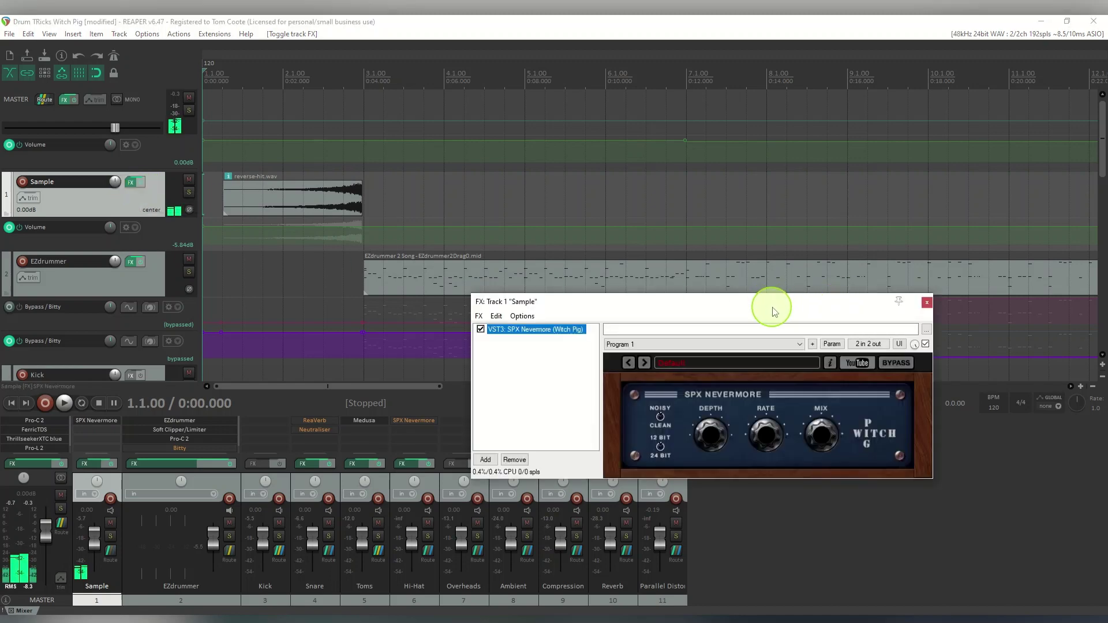
# - Start project playback and close the Sample track's SPX Nevermore FX chain window
pyautogui.moveTo(773, 311); pyautogui.dragTo(839, 307)
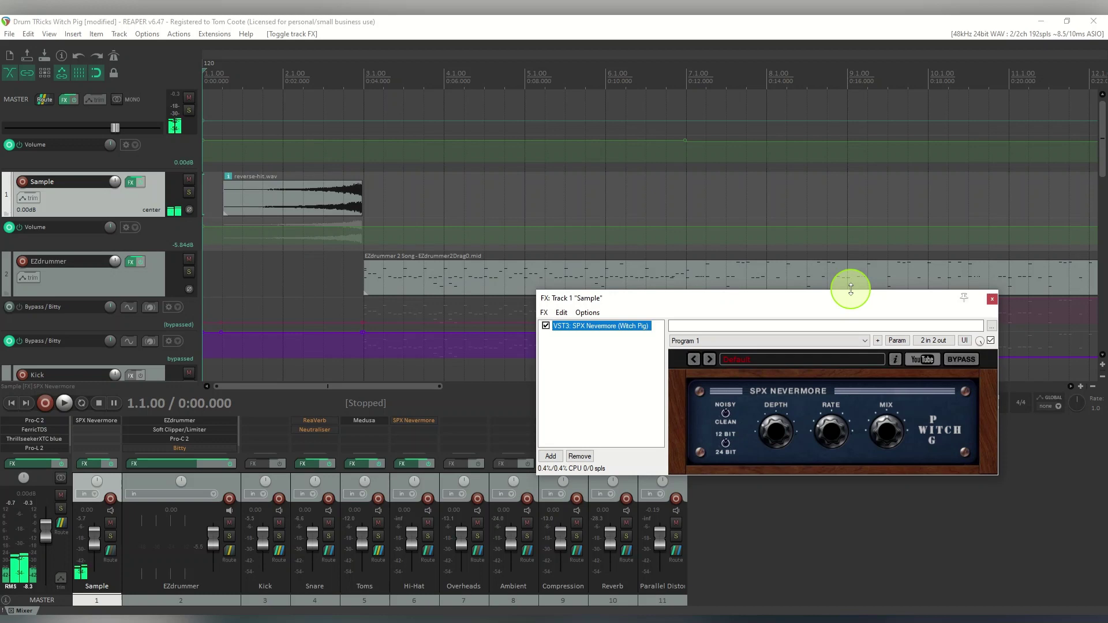
pyautogui.click(63, 403)
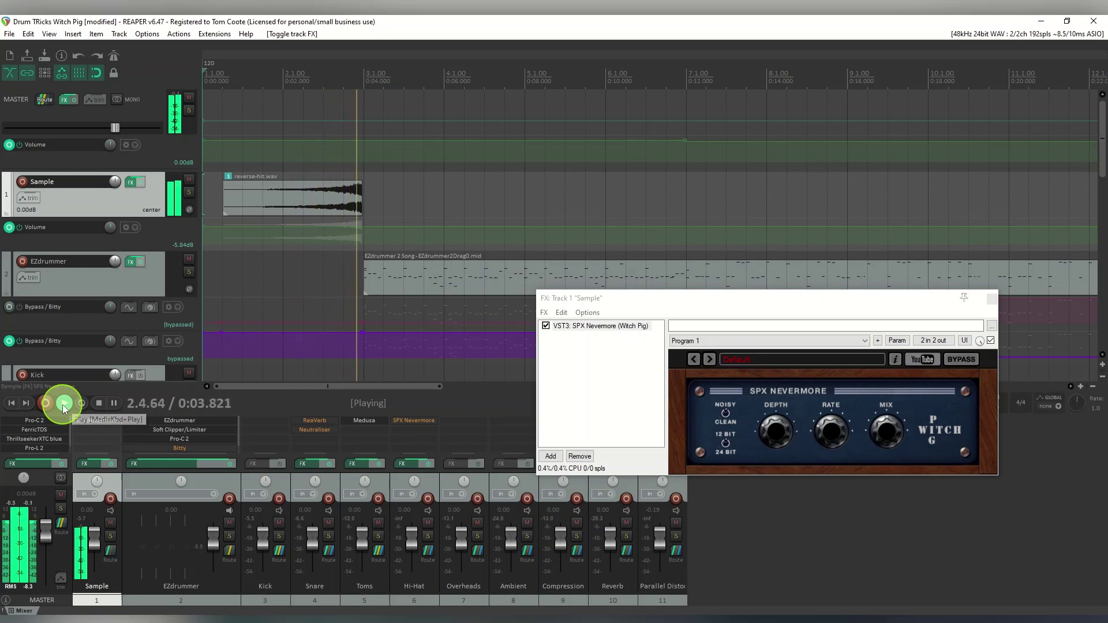
pyautogui.click(991, 301)
pyautogui.moveTo(1102, 167)
pyautogui.mouseDown()
pyautogui.moveTo(1104, 204)
pyautogui.moveTo(1101, 167)
pyautogui.mouseUp()
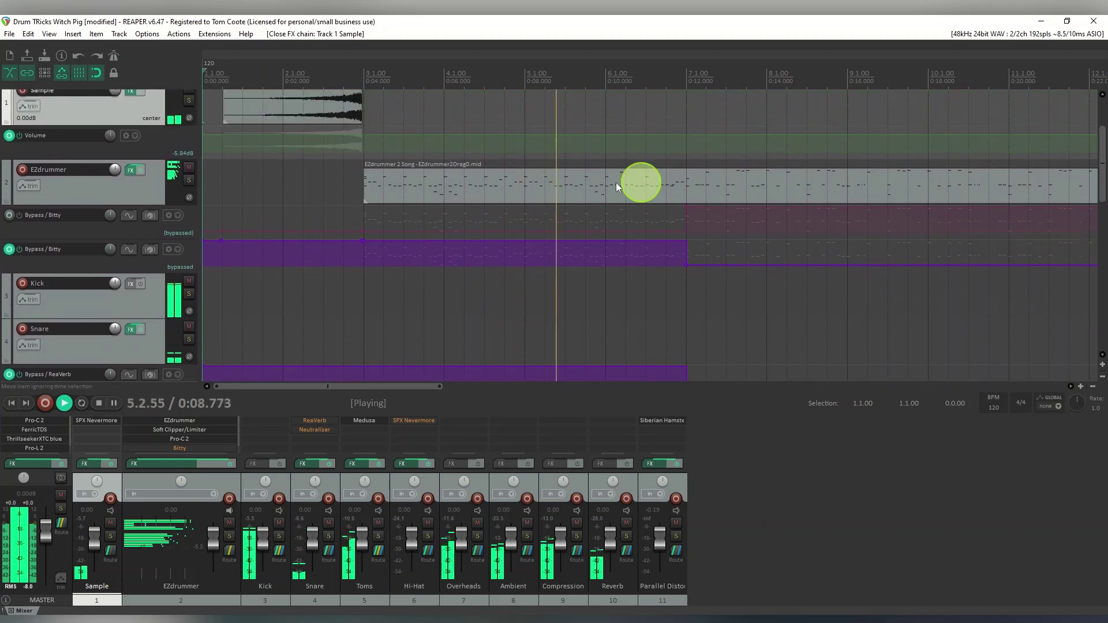
pyautogui.click(132, 168)
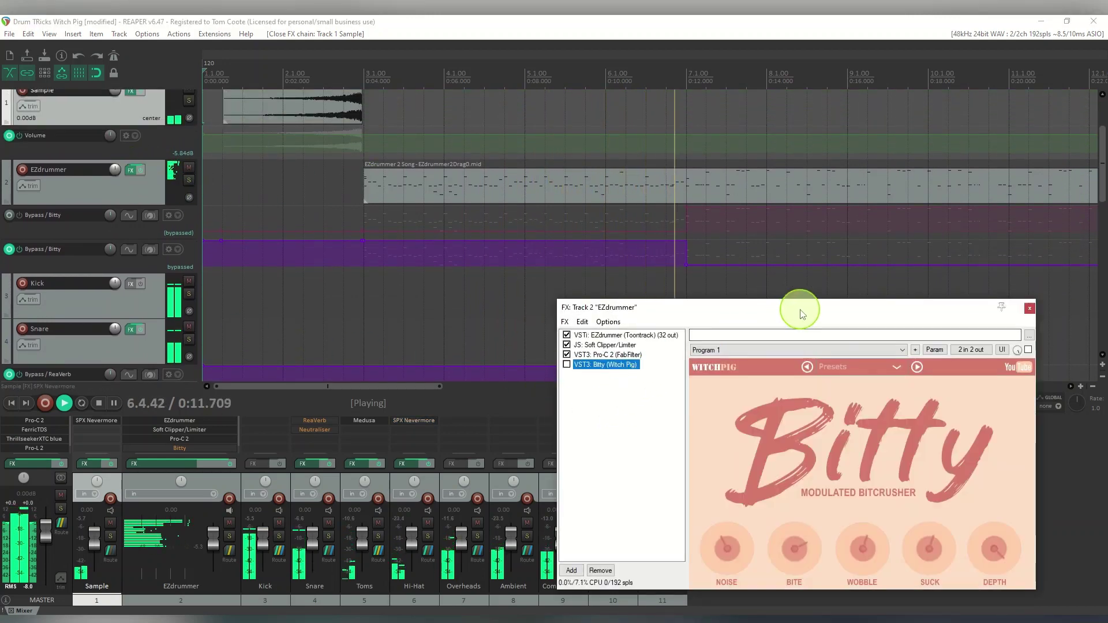
pyautogui.moveTo(801, 313); pyautogui.dragTo(791, 299)
pyautogui.moveTo(1102, 186); pyautogui.dragTo(1068, 240)
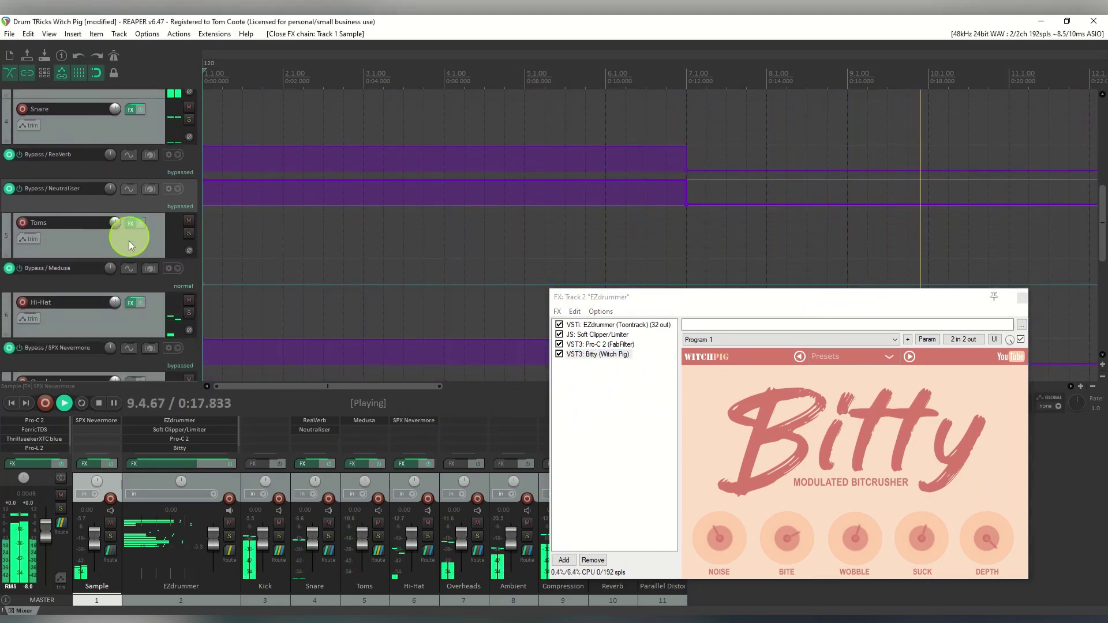
pyautogui.click(131, 302)
pyautogui.moveTo(778, 265); pyautogui.dragTo(627, 94)
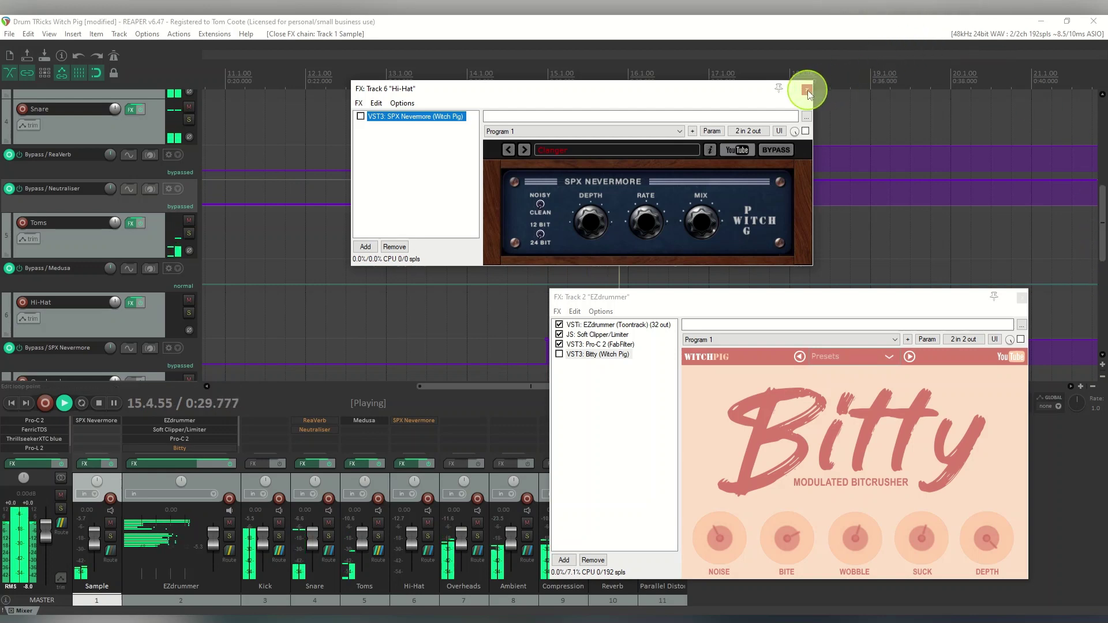
pyautogui.click(807, 92)
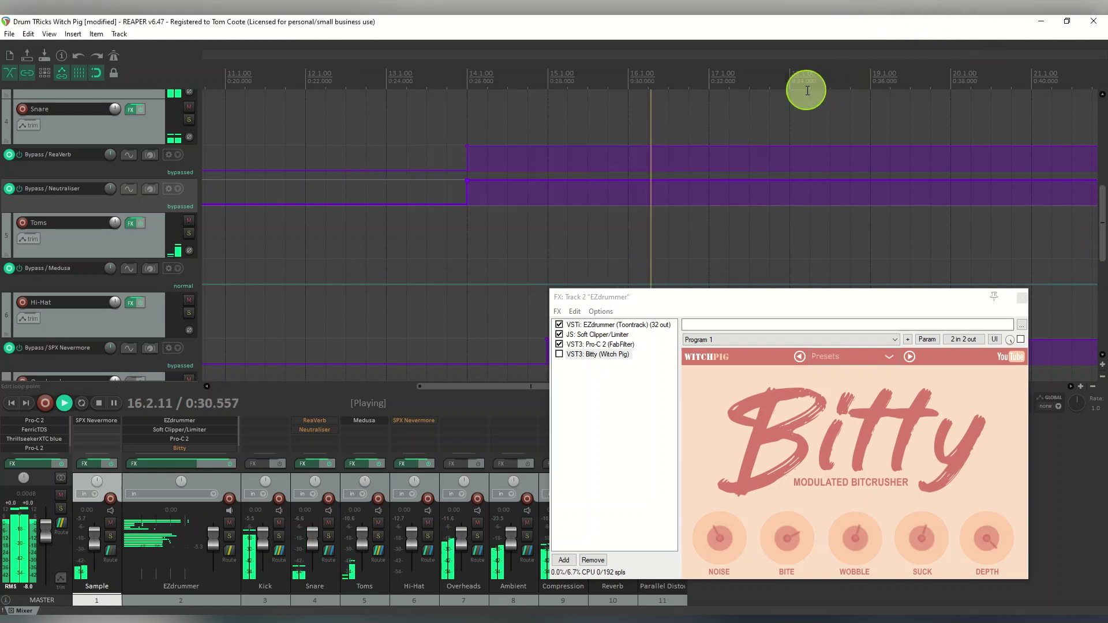
pyautogui.click(1022, 298)
pyautogui.moveTo(1099, 248); pyautogui.dragTo(1100, 329)
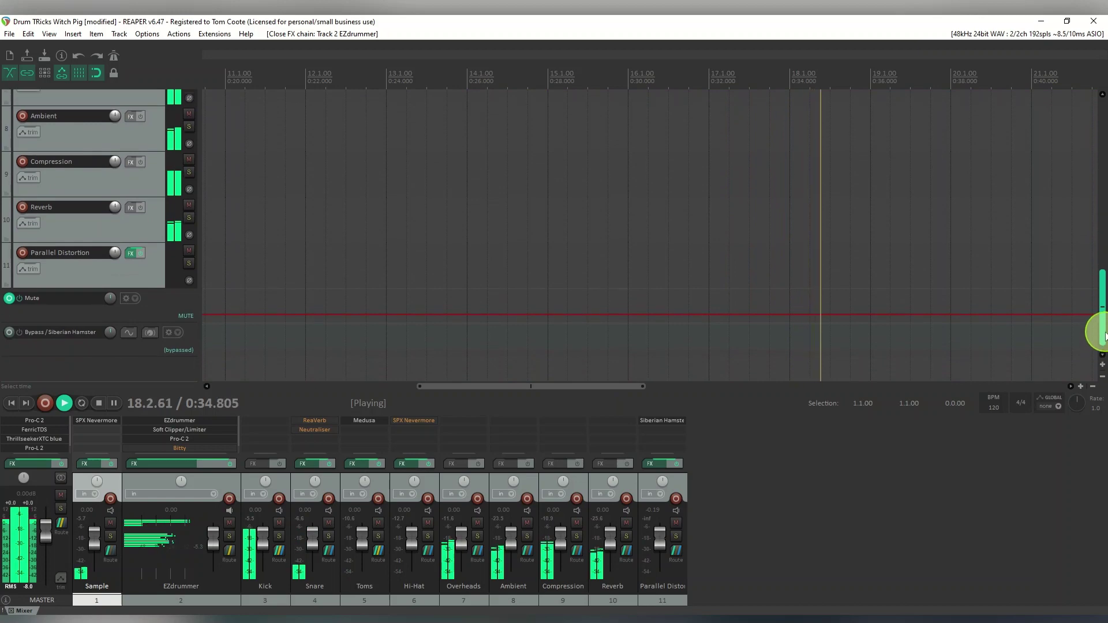
pyautogui.click(131, 255)
pyautogui.moveTo(633, 128); pyautogui.dragTo(760, 182)
pyautogui.moveTo(1095, 277); pyautogui.dragTo(1090, 149)
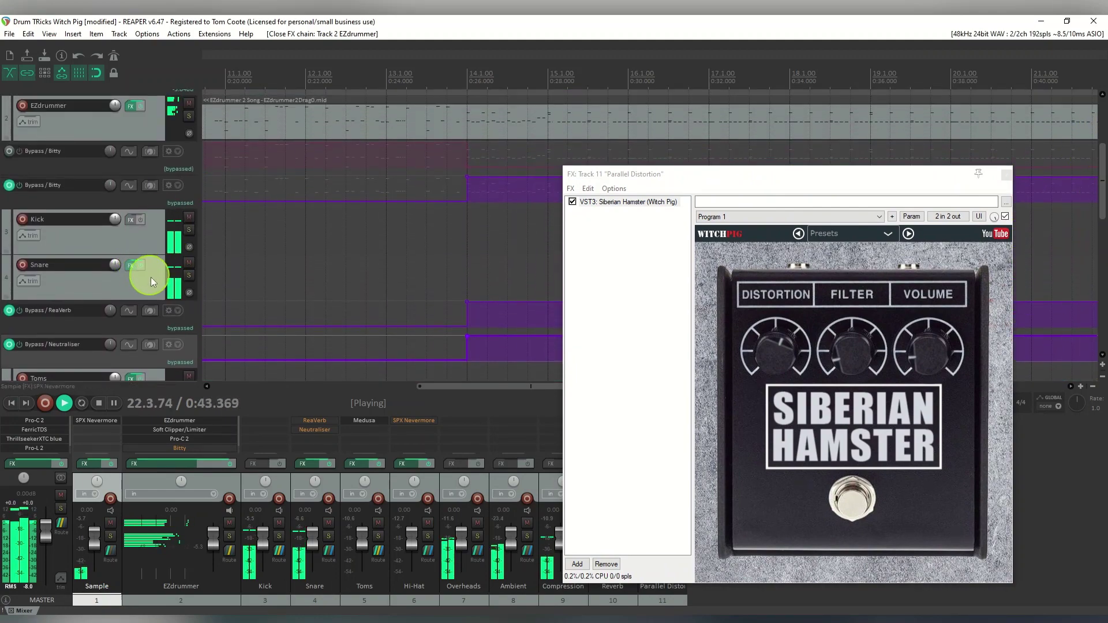
pyautogui.click(131, 267)
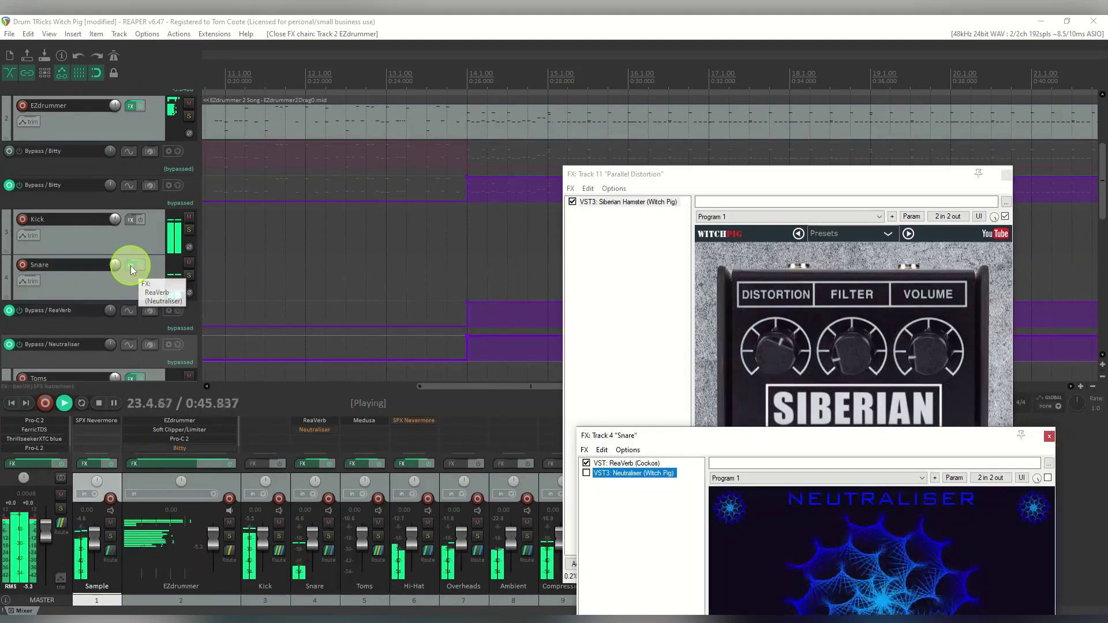
pyautogui.click(130, 266)
pyautogui.click(597, 208)
pyautogui.click(130, 264)
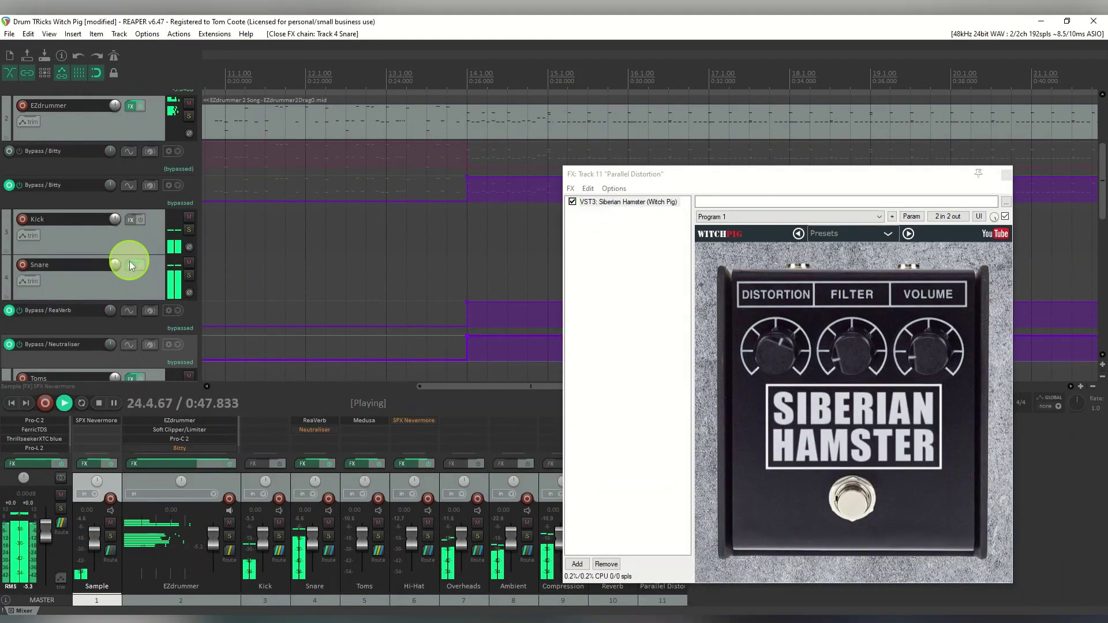
pyautogui.click(723, 399)
pyautogui.click(740, 443)
pyautogui.moveTo(741, 443); pyautogui.dragTo(237, 172)
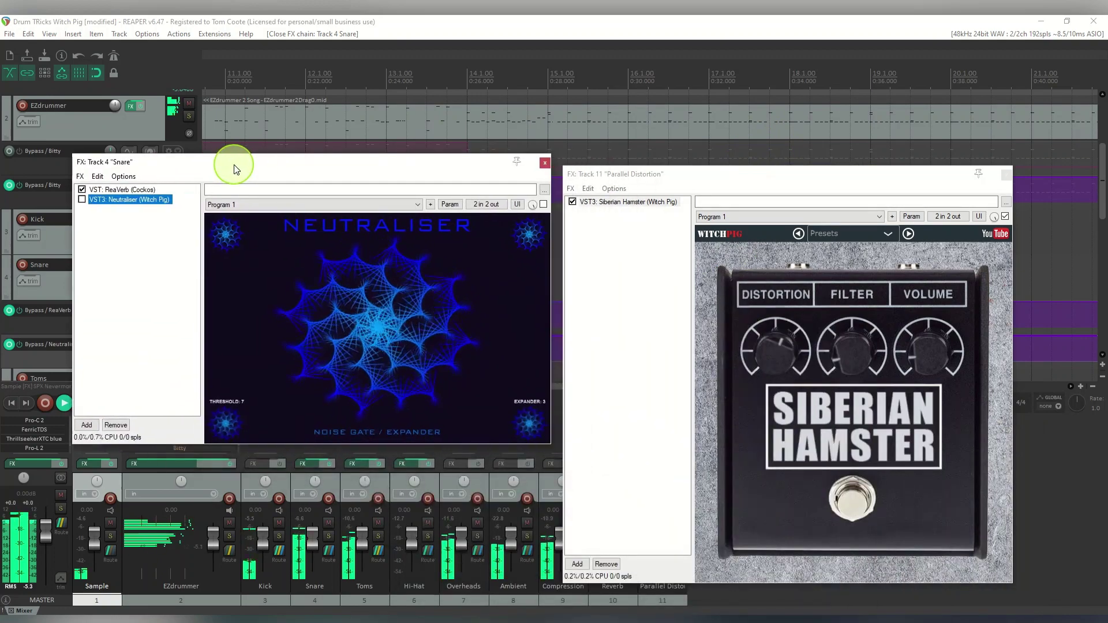
pyautogui.moveTo(691, 179); pyautogui.dragTo(768, 180)
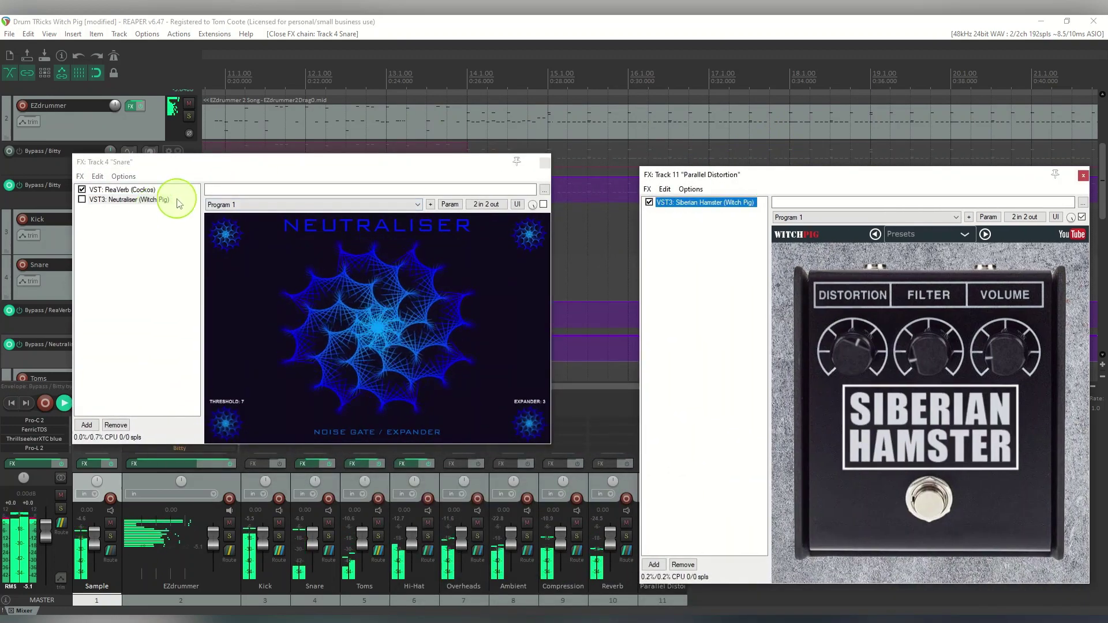
pyautogui.click(119, 193)
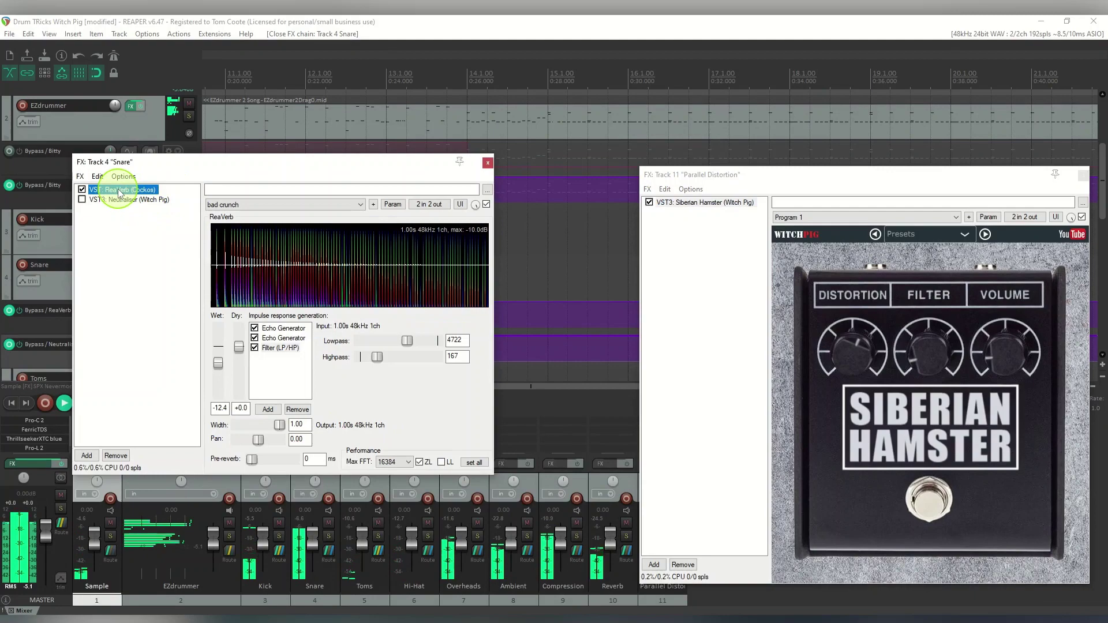
pyautogui.moveTo(814, 174); pyautogui.dragTo(606, 159)
pyautogui.click(488, 163)
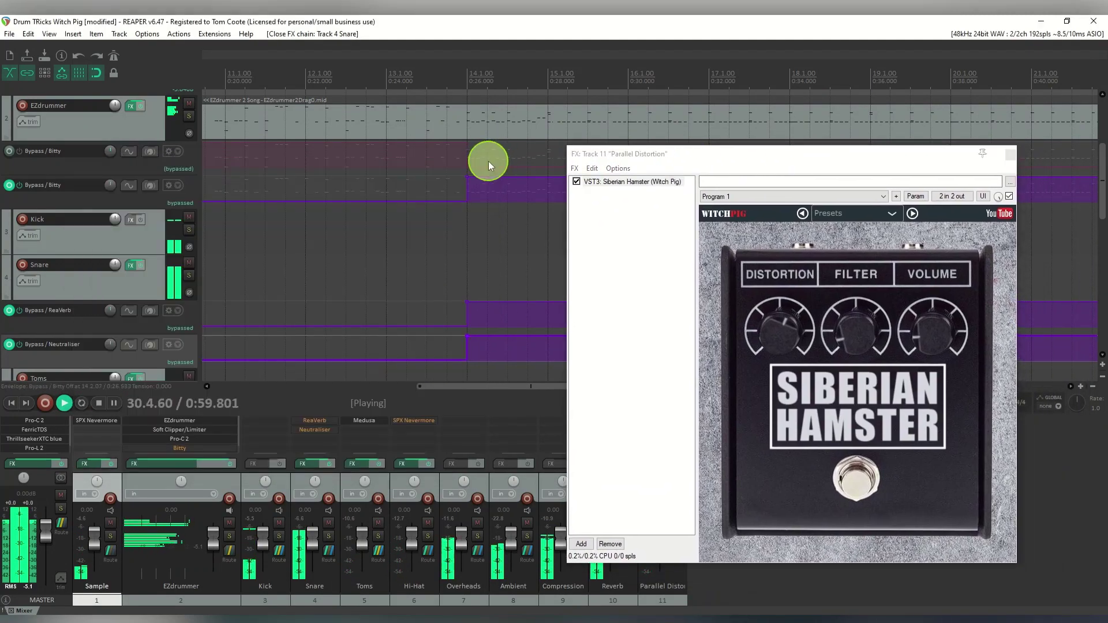
pyautogui.click(1010, 155)
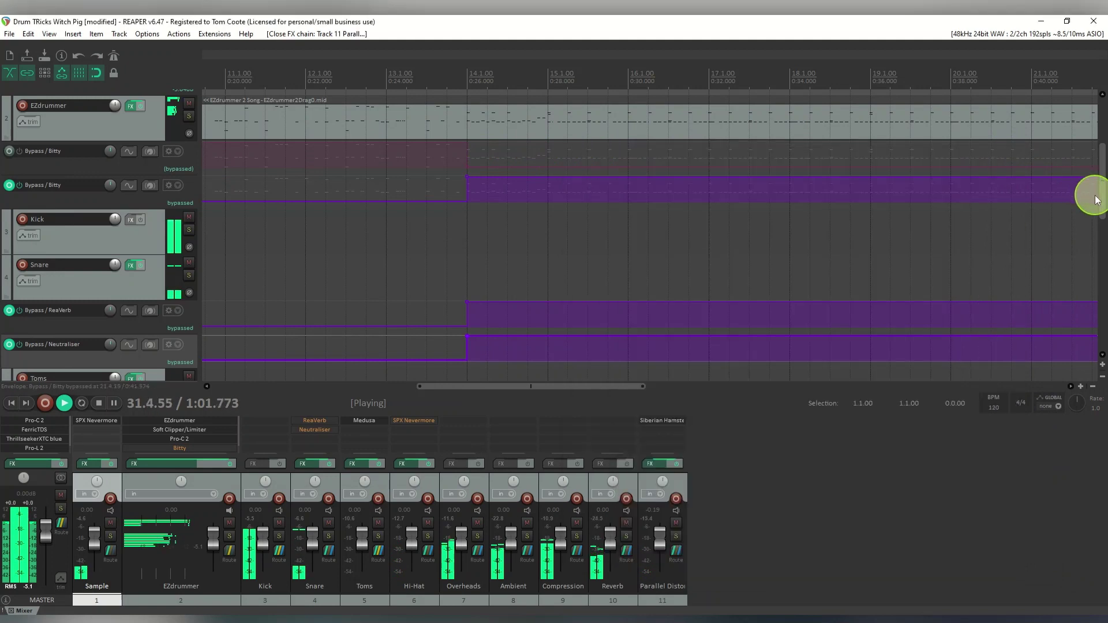
pyautogui.moveTo(1099, 192); pyautogui.dragTo(1097, 116)
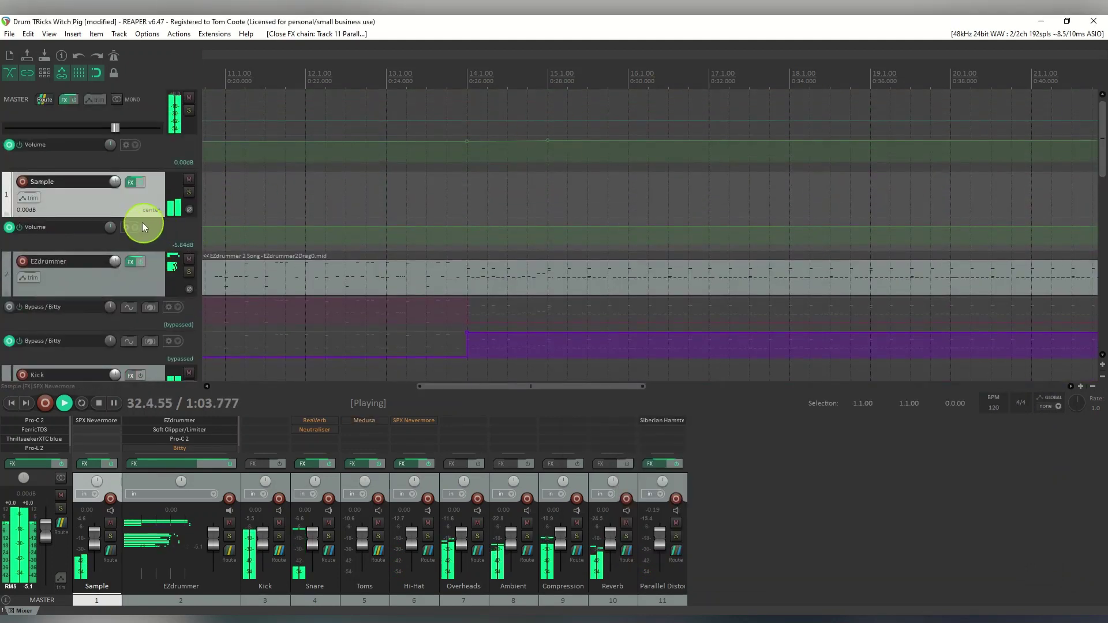
# - Stop playback, close the Sample FX chain, and bypass the Sample track's effects
pyautogui.click(131, 183)
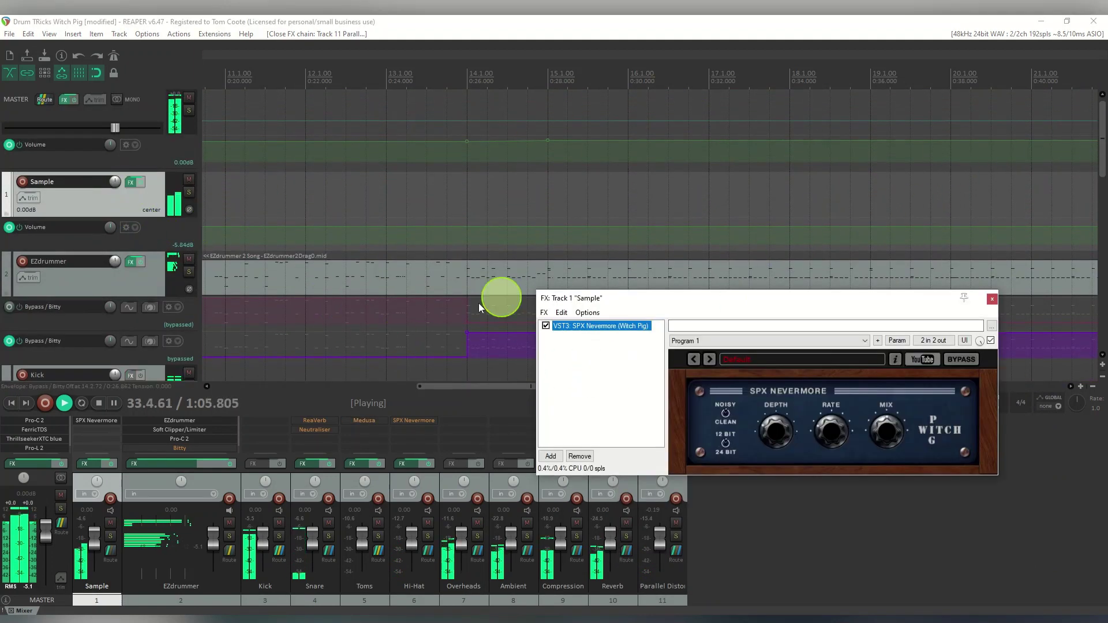
pyautogui.moveTo(431, 396); pyautogui.dragTo(1056, 352)
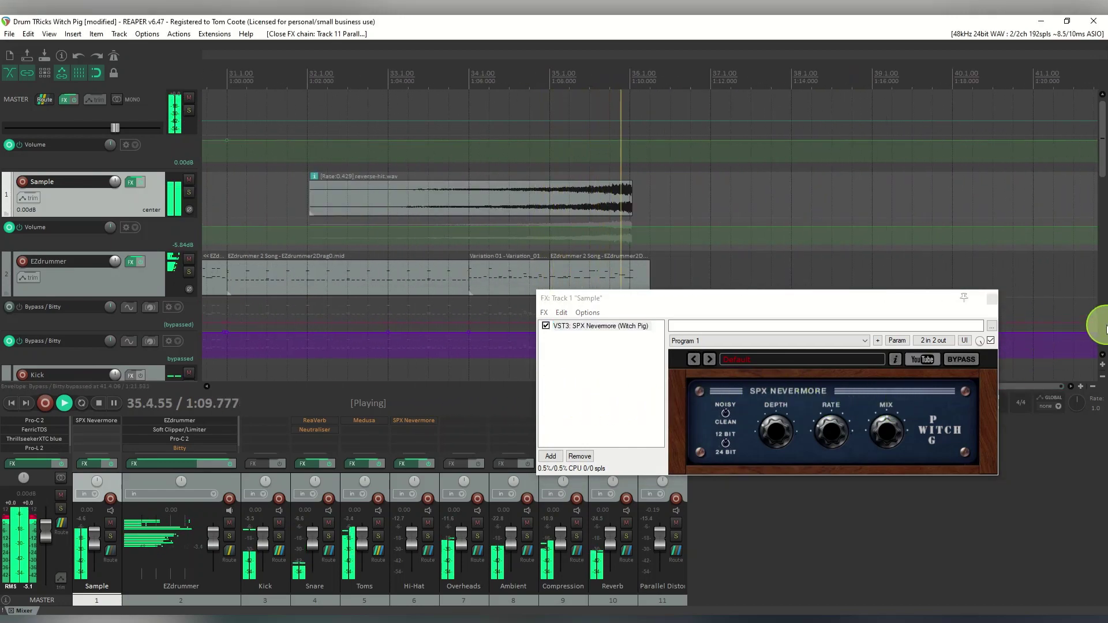
pyautogui.press('space')
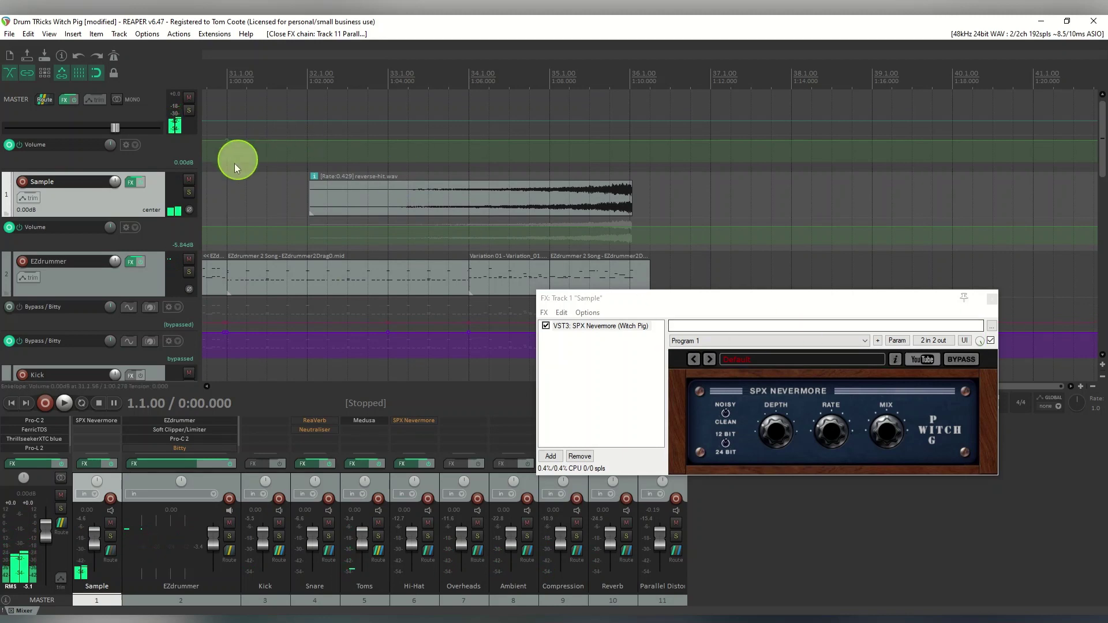
pyautogui.click(132, 186)
pyautogui.click(140, 182)
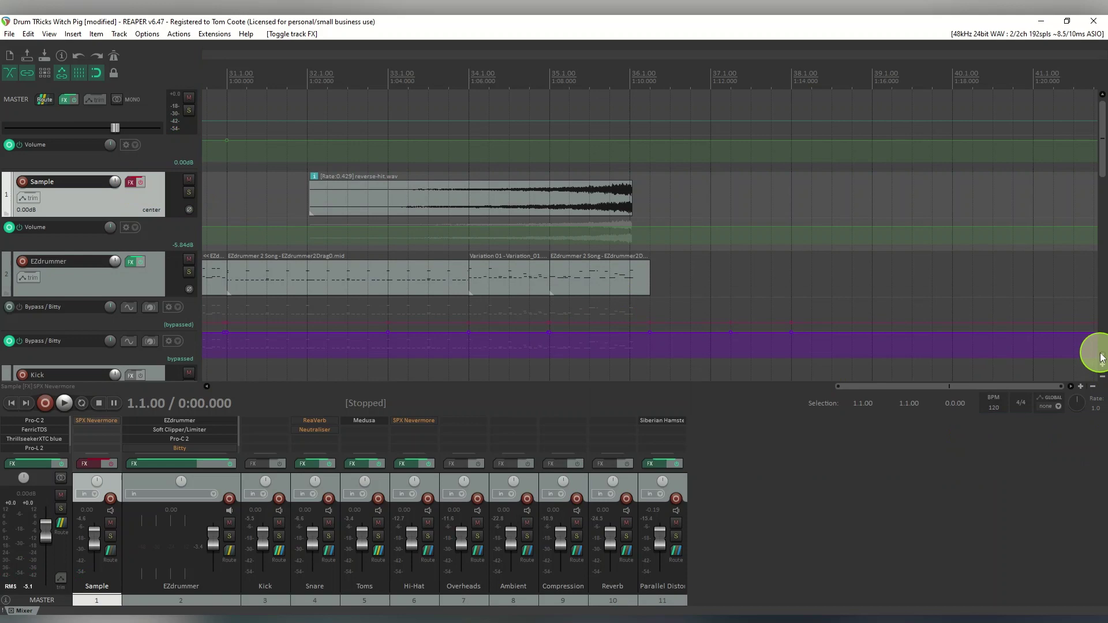